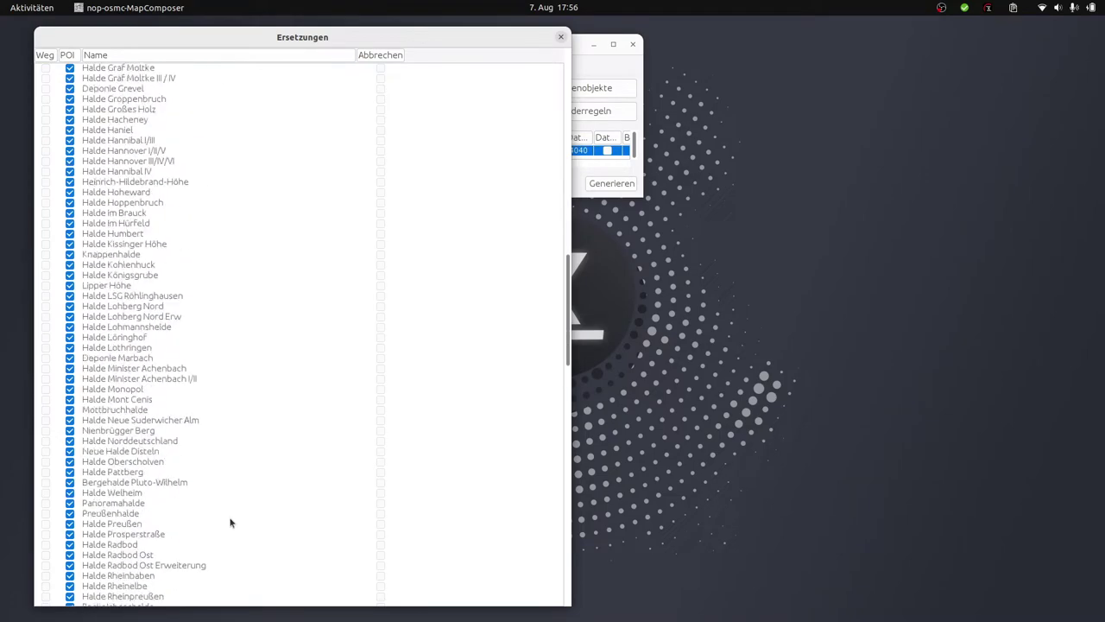
Look through the Zeche and Halde POI entries in the replacements list, returning to Zeche Bochum – Bergbaumuseum
{"action": "left_click", "coordinate": [151, 258]}
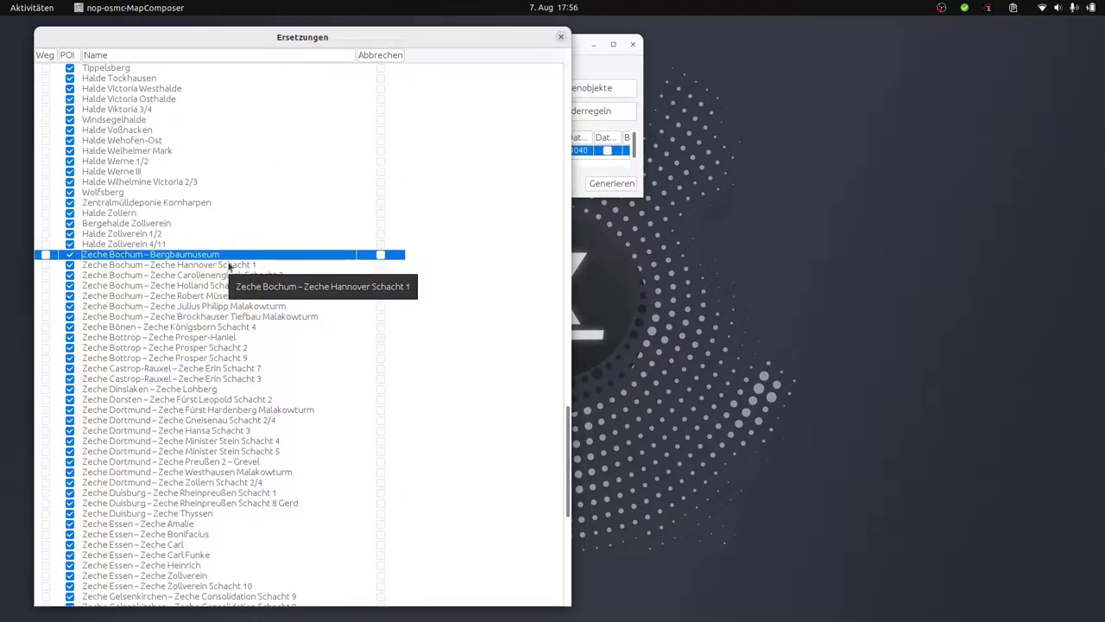
{"action": "key", "text": "Down"}
{"action": "key", "text": "Down"}
{"action": "key", "text": "Down"}
{"action": "key", "text": "Down"}
{"action": "key", "text": "Down"}
{"action": "key", "text": "Down"}
{"action": "key", "text": "Down"}
{"action": "key", "text": "Down"}
{"action": "key", "text": "Down"}
{"action": "key", "text": "Down"}
{"action": "key", "text": "Down"}
{"action": "key", "text": "Down"}
{"action": "key", "text": "Down"}
{"action": "key", "text": "Down"}
{"action": "key", "text": "Down"}
{"action": "key", "text": "Down"}
{"action": "key", "text": "Down"}
{"action": "key", "text": "Down"}
{"action": "key", "text": "Down"}
{"action": "key", "text": "Down"}
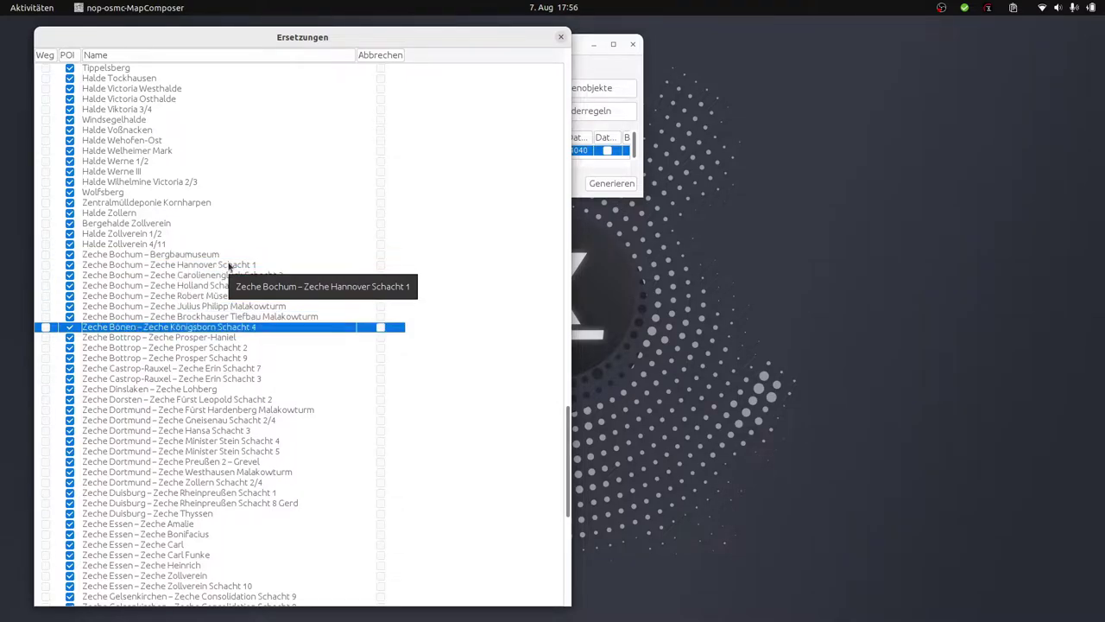
{"action": "key", "text": "Down"}
{"action": "key", "text": "Down"}
{"action": "key", "text": "Down"}
{"action": "key", "text": "Down"}
{"action": "key", "text": "Down"}
{"action": "key", "text": "Down"}
{"action": "key", "text": "Down"}
{"action": "key", "text": "Down"}
{"action": "key", "text": "Down"}
{"action": "key", "text": "Down"}
{"action": "key", "text": "Down"}
{"action": "key", "text": "Down"}
{"action": "key", "text": "Down"}
{"action": "key", "text": "Down"}
{"action": "key", "text": "Down"}
{"action": "key", "text": "Down"}
{"action": "key", "text": "Down"}
{"action": "key", "text": "Down"}
{"action": "key", "text": "Down"}
{"action": "key", "text": "Down"}
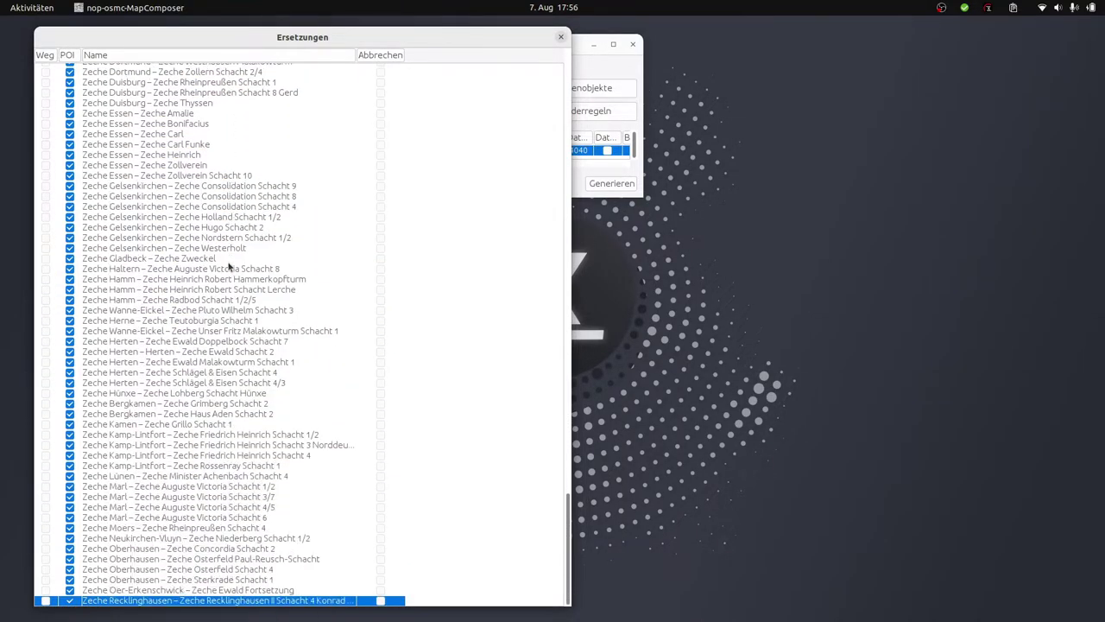
{"action": "key", "text": "Up"}
{"action": "key", "text": "Up"}
{"action": "key", "text": "Up"}
{"action": "key", "text": "Up"}
{"action": "key", "text": "Up"}
{"action": "key", "text": "Up"}
{"action": "key", "text": "Up"}
{"action": "key", "text": "Up"}
{"action": "key", "text": "Up"}
{"action": "key", "text": "Up"}
{"action": "key", "text": "Up"}
{"action": "key", "text": "Up"}
{"action": "key", "text": "Up"}
{"action": "key", "text": "Up"}
{"action": "key", "text": "Up"}
{"action": "key", "text": "Up"}
{"action": "key", "text": "Up"}
{"action": "key", "text": "Up"}
{"action": "key", "text": "Up"}
{"action": "key", "text": "Up"}
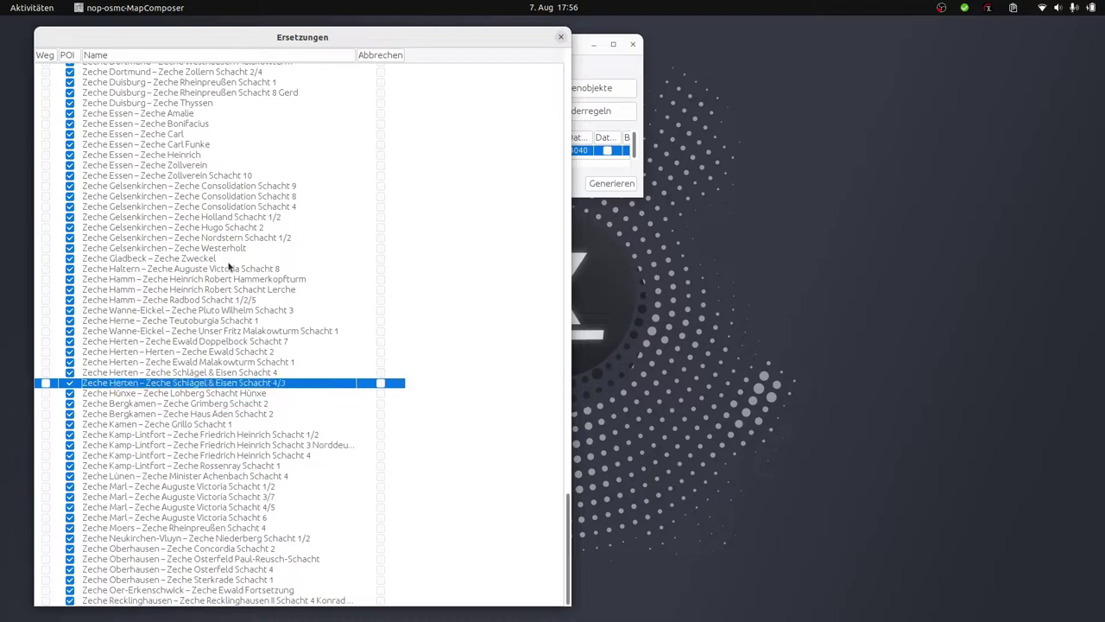
{"action": "key", "text": "Up"}
{"action": "key", "text": "Up"}
{"action": "key", "text": "Up"}
{"action": "key", "text": "Up"}
{"action": "key", "text": "Up"}
{"action": "key", "text": "Up"}
{"action": "key", "text": "Up"}
{"action": "key", "text": "Up"}
{"action": "key", "text": "Up"}
{"action": "key", "text": "Up"}
{"action": "key", "text": "Up"}
{"action": "key", "text": "Up"}
{"action": "key", "text": "Up"}
{"action": "key", "text": "Up"}
{"action": "key", "text": "Up"}
{"action": "key", "text": "Up"}
{"action": "key", "text": "Up"}
{"action": "key", "text": "Up"}
{"action": "key", "text": "Up"}
{"action": "key", "text": "Up"}
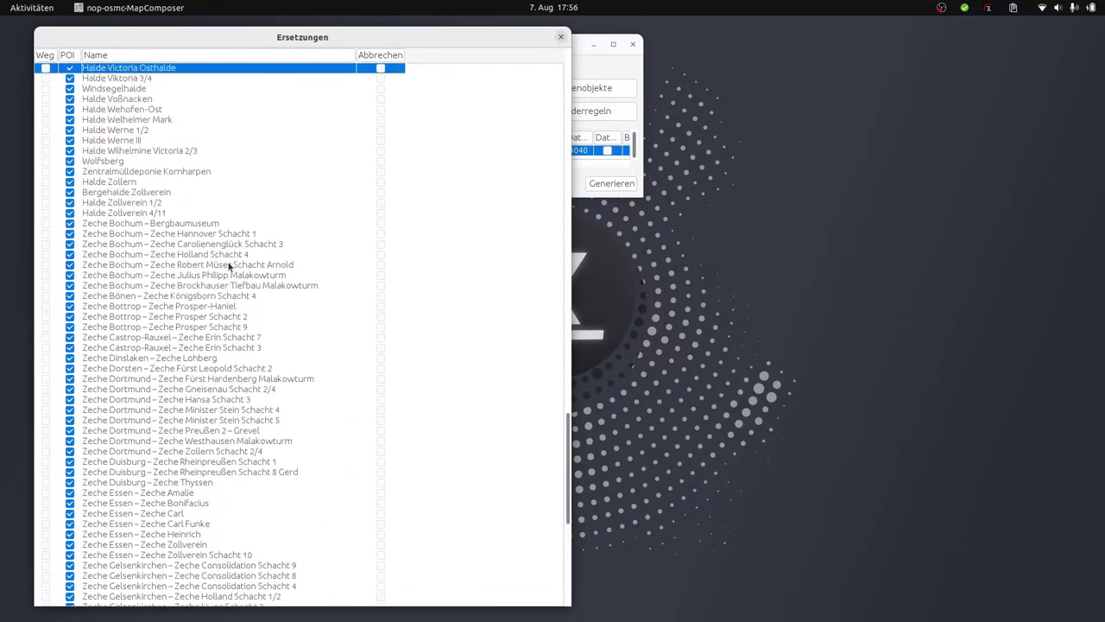
{"action": "key", "text": "Down"}
{"action": "key", "text": "Down"}
{"action": "key", "text": "Down"}
{"action": "key", "text": "Down"}
{"action": "key", "text": "Down"}
{"action": "key", "text": "Down"}
{"action": "key", "text": "Down"}
{"action": "key", "text": "Down"}
{"action": "key", "text": "Down"}
{"action": "key", "text": "Down"}
{"action": "key", "text": "Down"}
{"action": "key", "text": "Down"}
{"action": "key", "text": "Down"}
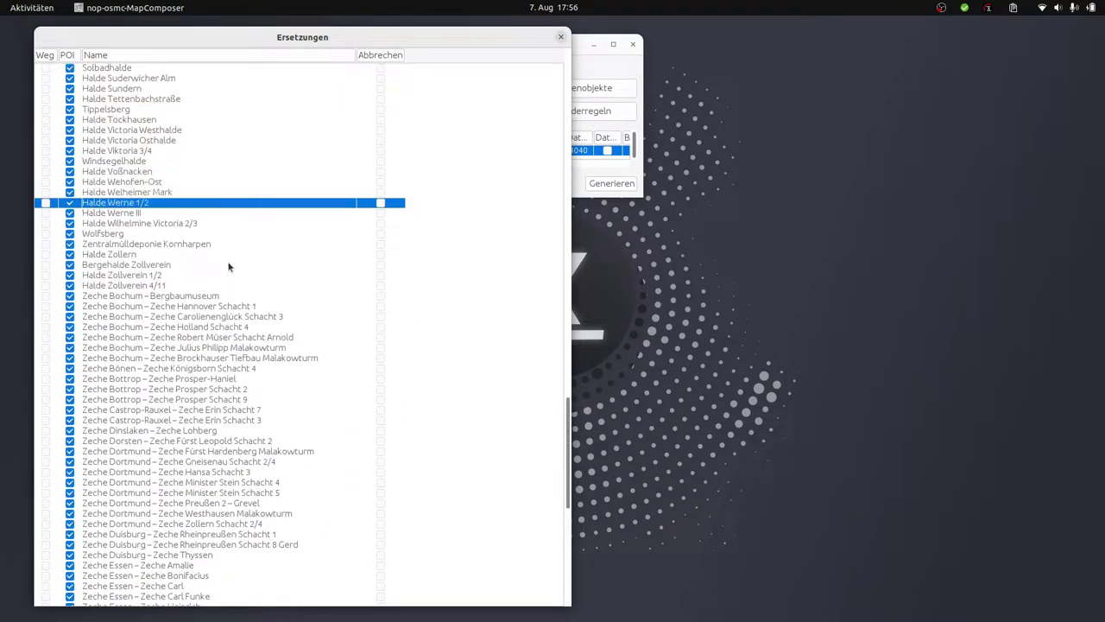
{"action": "key", "text": "Down"}
{"action": "key", "text": "Down"}
{"action": "key", "text": "Down"}
{"action": "key", "text": "Down"}
{"action": "key", "text": "Down"}
{"action": "key", "text": "Down"}
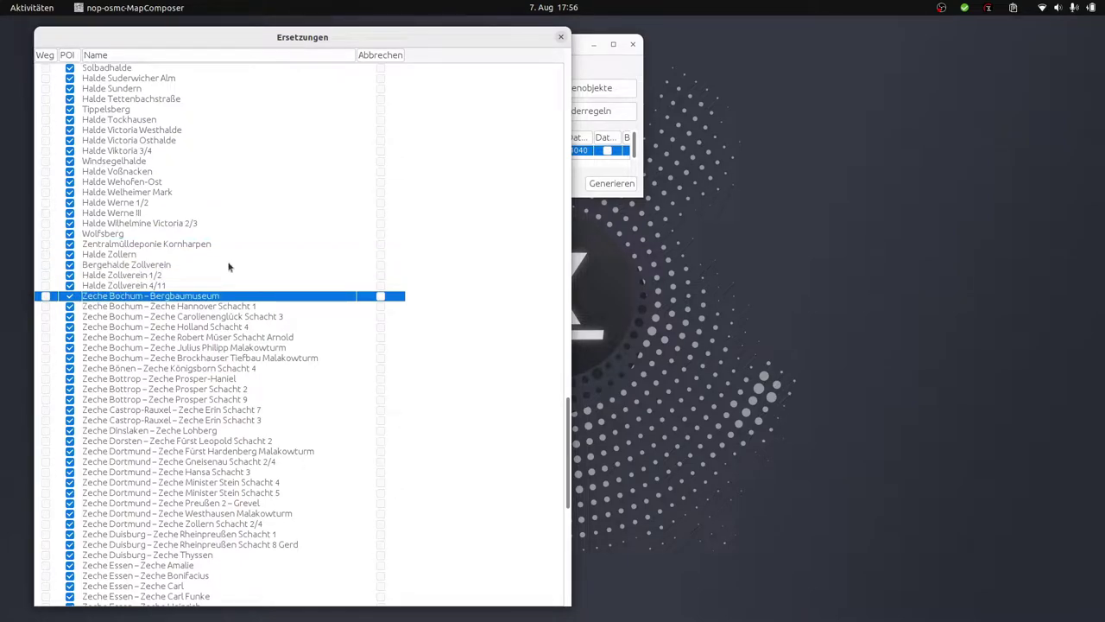
Move the replacements window down to uncover the Map Composer main window, and launch QMapShack
{"action": "left_click_drag", "start_coordinate": [340, 30], "coordinate": [316, 181]}
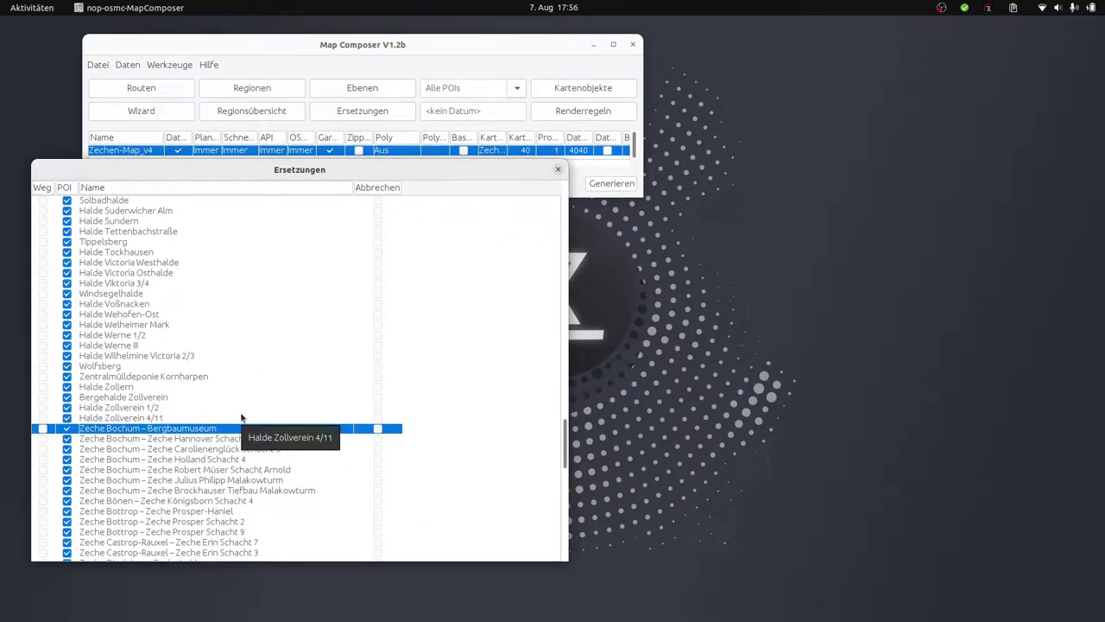
{"action": "mouse_move", "coordinate": [4, 415]}
{"action": "left_click", "coordinate": [19, 492]}
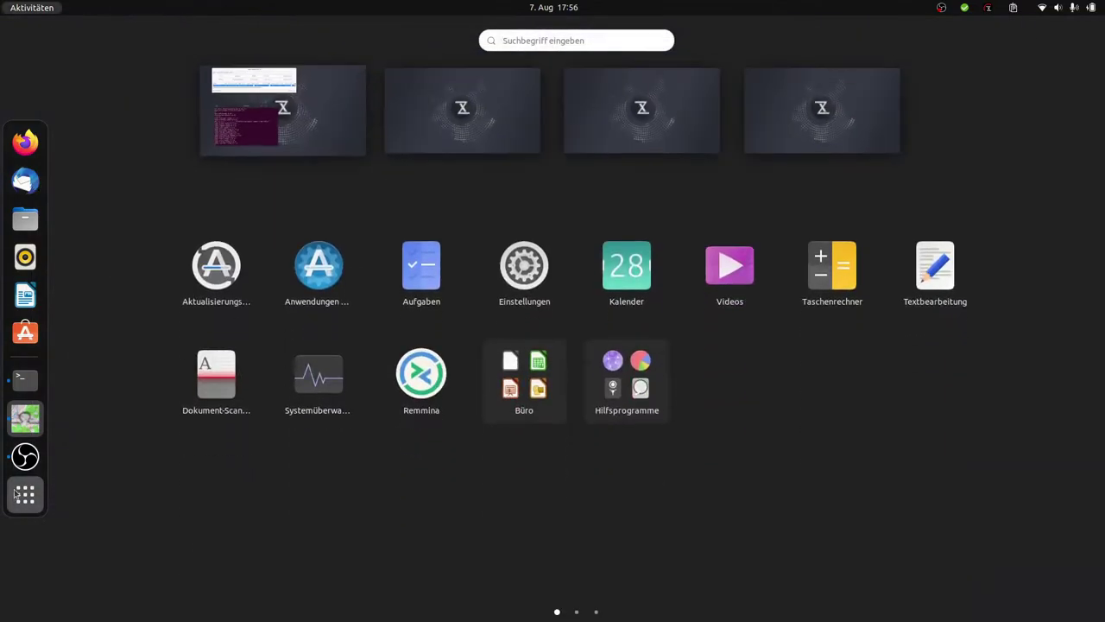
{"action": "type", "text": "qmaps"}
{"action": "key", "text": "Return"}
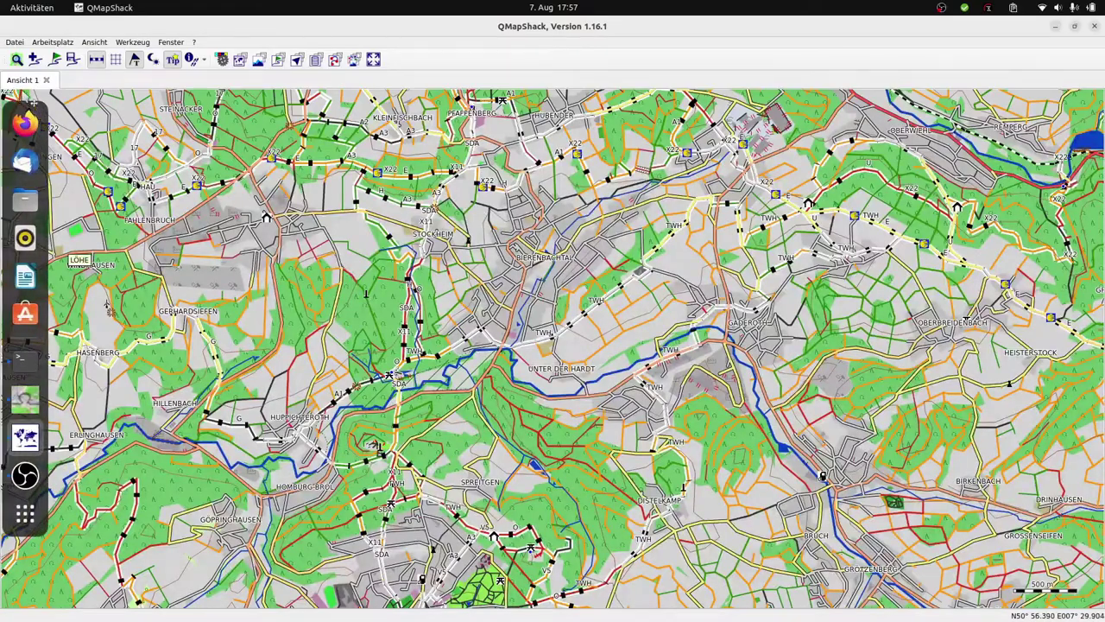
Replace the current map view with a fresh one, activate the Zechenkarte v3 map in it and hide the map list
{"action": "left_click", "coordinate": [46, 79]}
{"action": "left_click", "coordinate": [221, 59]}
{"action": "left_click", "coordinate": [62, 290]}
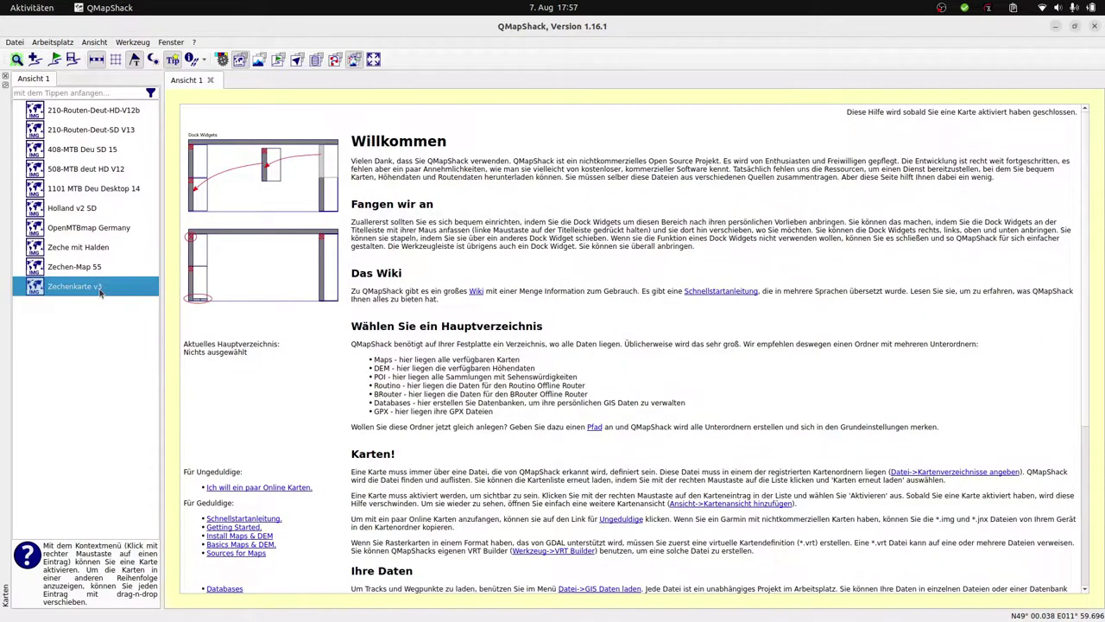
{"action": "right_click", "coordinate": [100, 293]}
{"action": "left_click", "coordinate": [108, 297]}
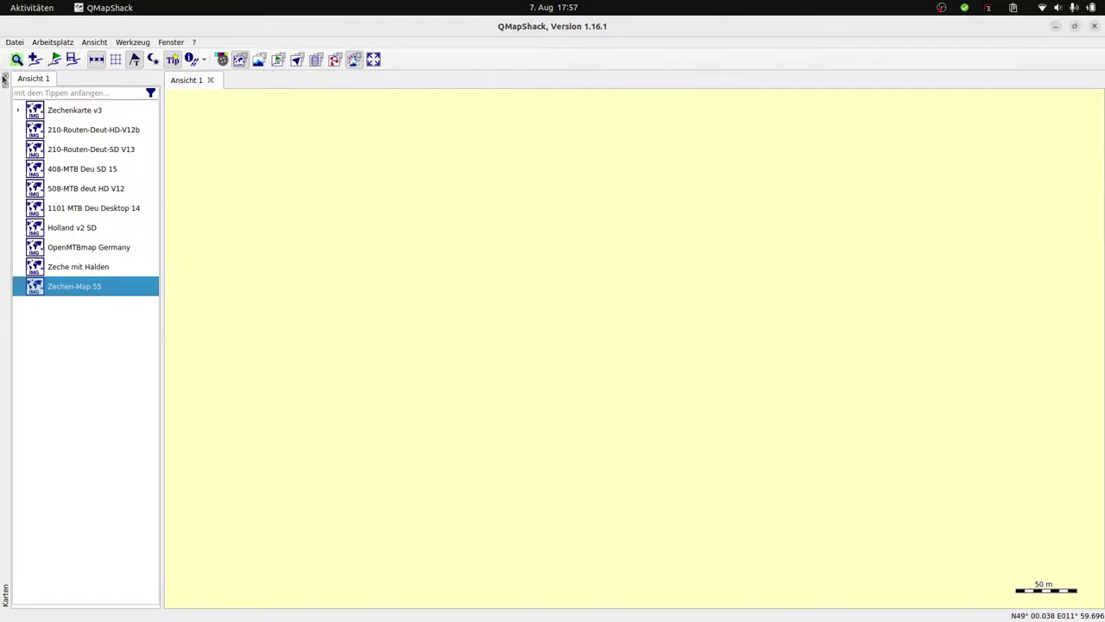
{"action": "left_click", "coordinate": [4, 77]}
Examine the mine, spoil-tip and tunnel symbols on the Ruhr area map at several scales, including the Graf Bismarck and Halde Hoheward surroundings
{"action": "scroll", "coordinate": [267, 241], "scroll_direction": "down", "scroll_amount": 5}
{"action": "scroll", "coordinate": [240, 218], "scroll_direction": "up", "scroll_amount": 7}
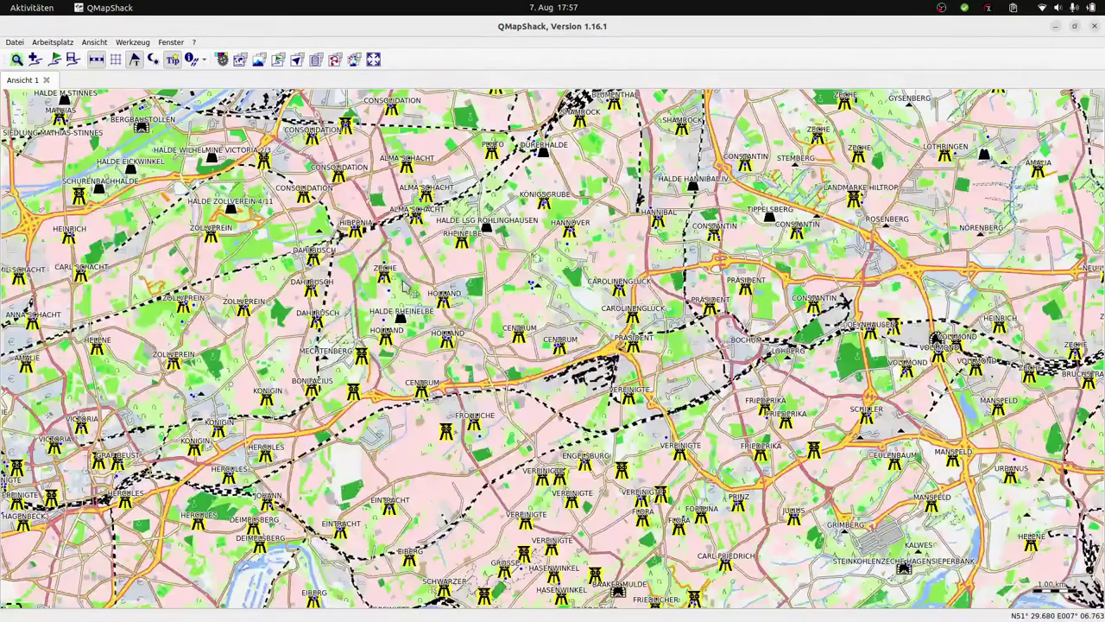
{"action": "scroll", "coordinate": [407, 286], "scroll_direction": "down", "scroll_amount": 2}
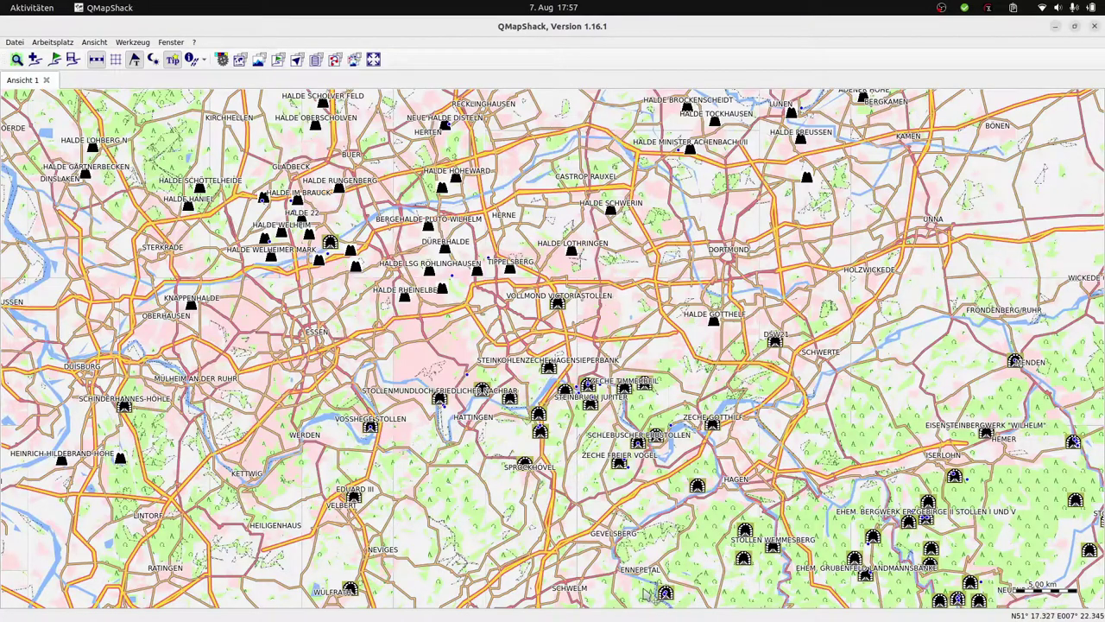
{"action": "scroll", "coordinate": [393, 255], "scroll_direction": "up", "scroll_amount": 2}
{"action": "scroll", "coordinate": [442, 325], "scroll_direction": "up", "scroll_amount": 1}
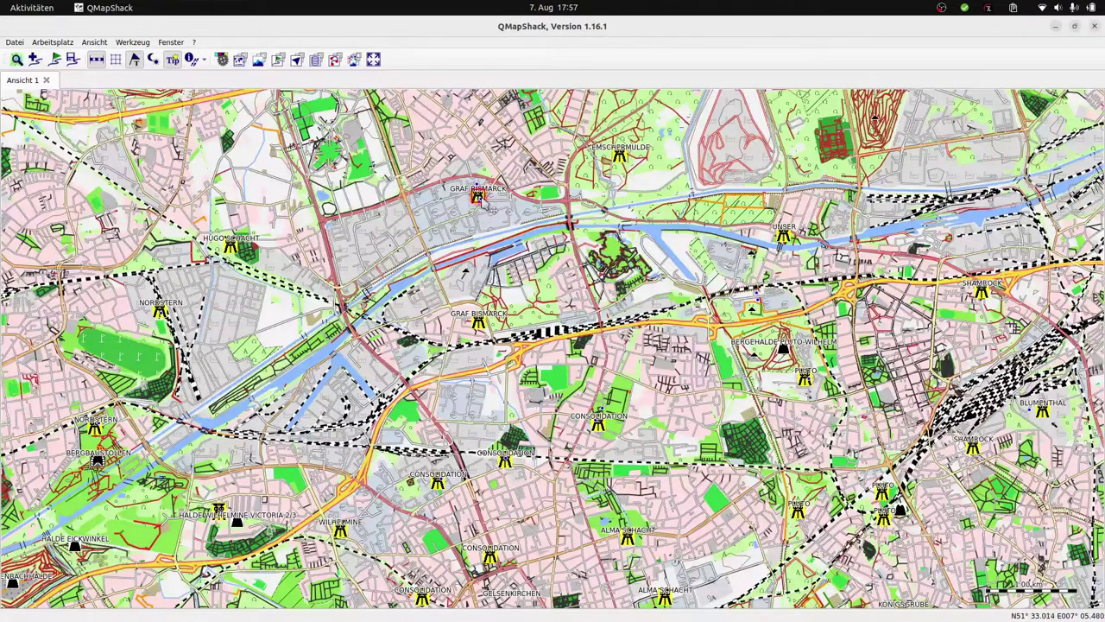
{"action": "left_click_drag", "start_coordinate": [542, 204], "coordinate": [562, 357]}
{"action": "left_click_drag", "start_coordinate": [754, 249], "coordinate": [723, 333]}
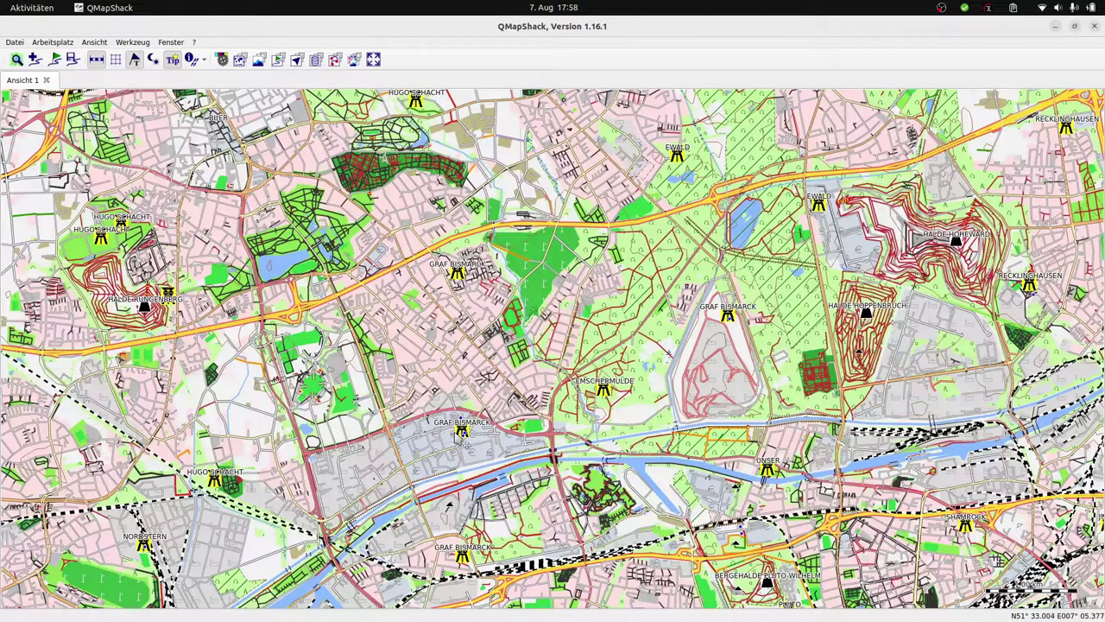
Switch back to Map Composer and look up the Bergwerk entry with ID 19 1D in the map objects list
{"action": "left_click", "coordinate": [1051, 31]}
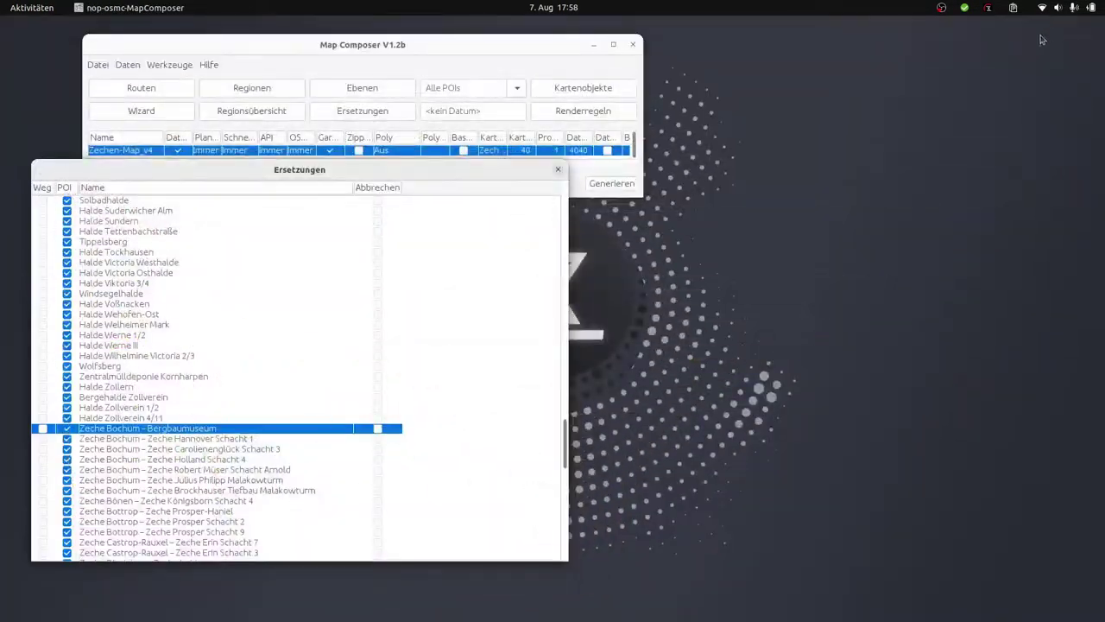
{"action": "left_click", "coordinate": [596, 90]}
{"action": "scroll", "coordinate": [444, 316], "scroll_direction": "down", "scroll_amount": 20}
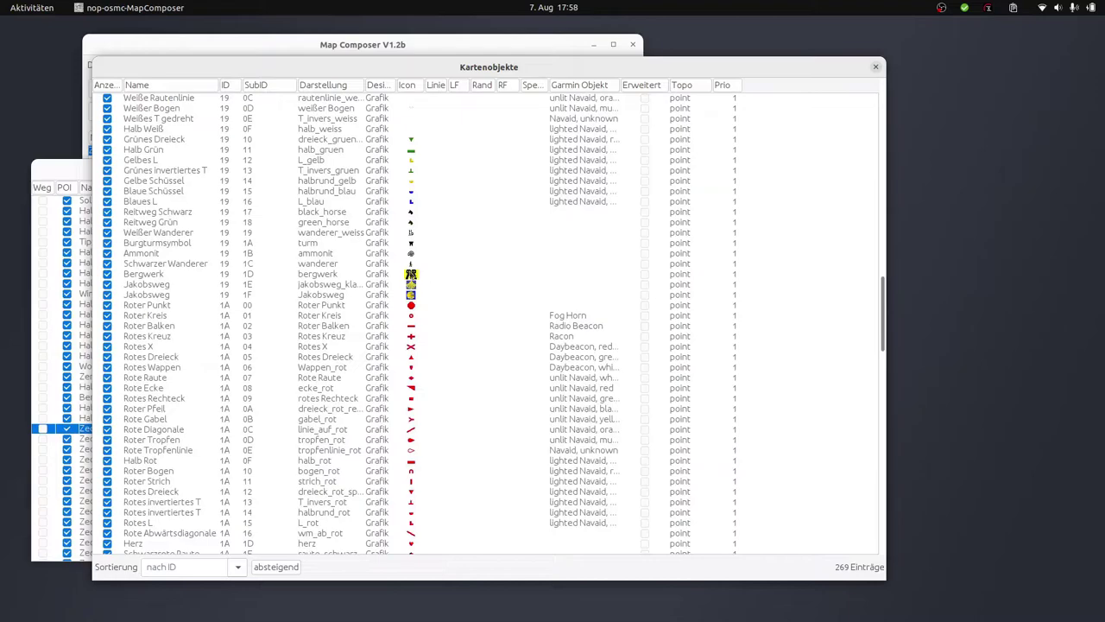
{"action": "left_click", "coordinate": [147, 275]}
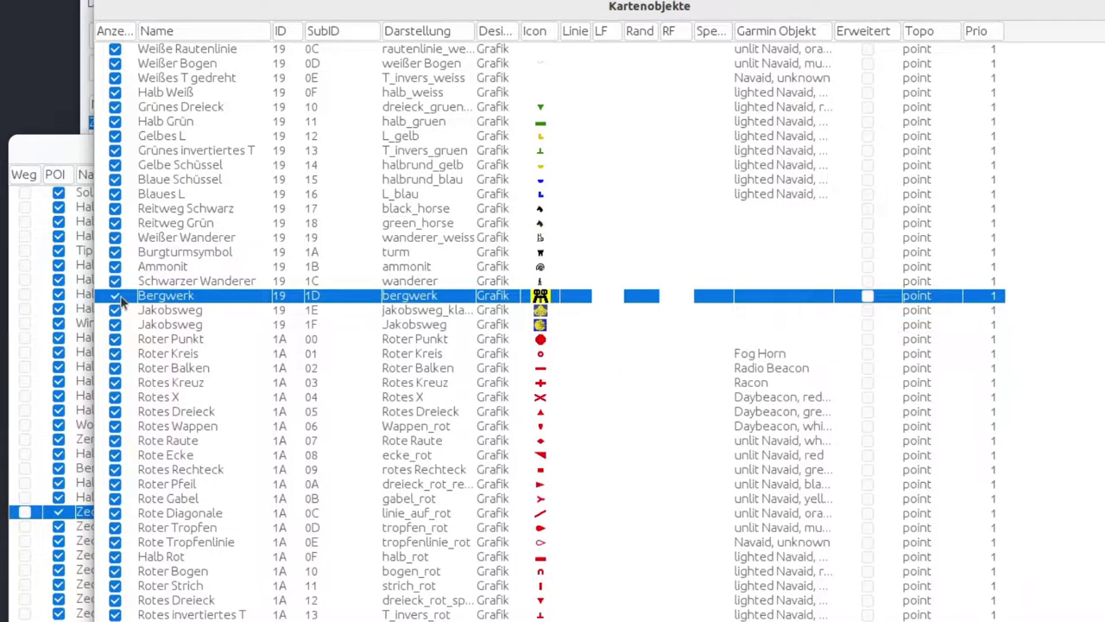
{"action": "left_click", "coordinate": [194, 283]}
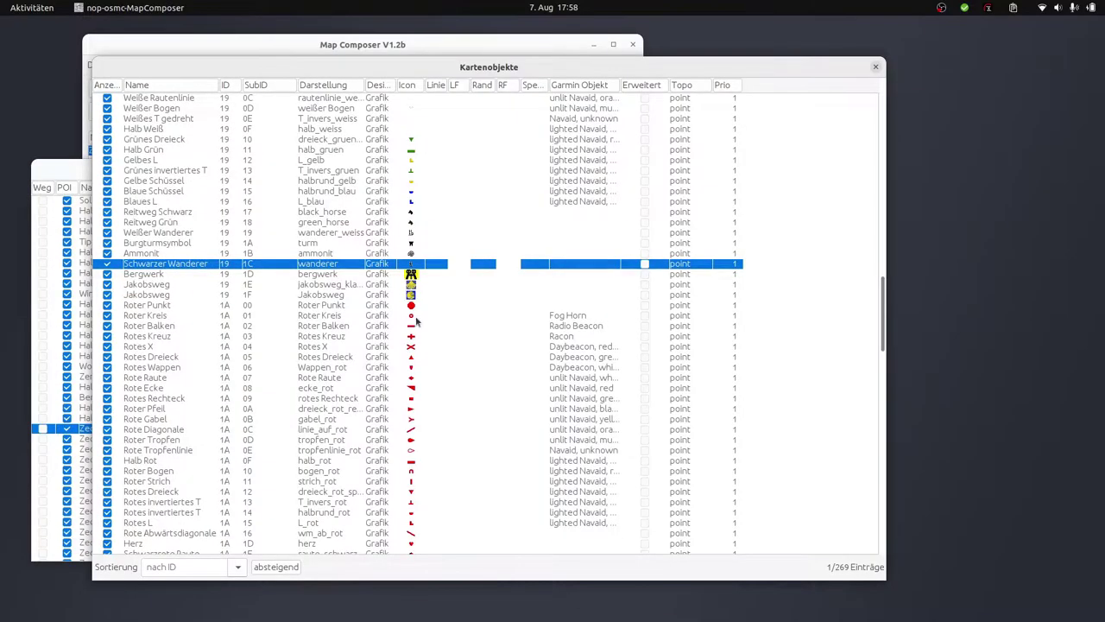
Edit the Roter Punkt map object (ID 1A 00) and set its Darstellung to "Bergwerk mit Fördertum"
{"action": "left_click", "coordinate": [290, 308]}
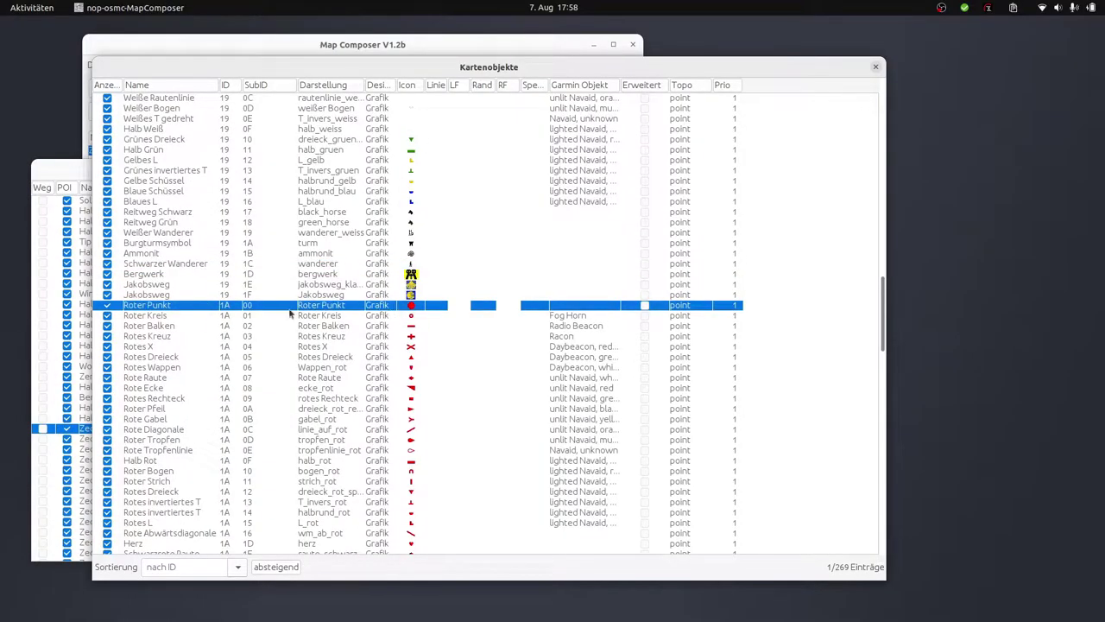
{"action": "double_click", "coordinate": [172, 307]}
{"action": "triple_click", "coordinate": [579, 297]}
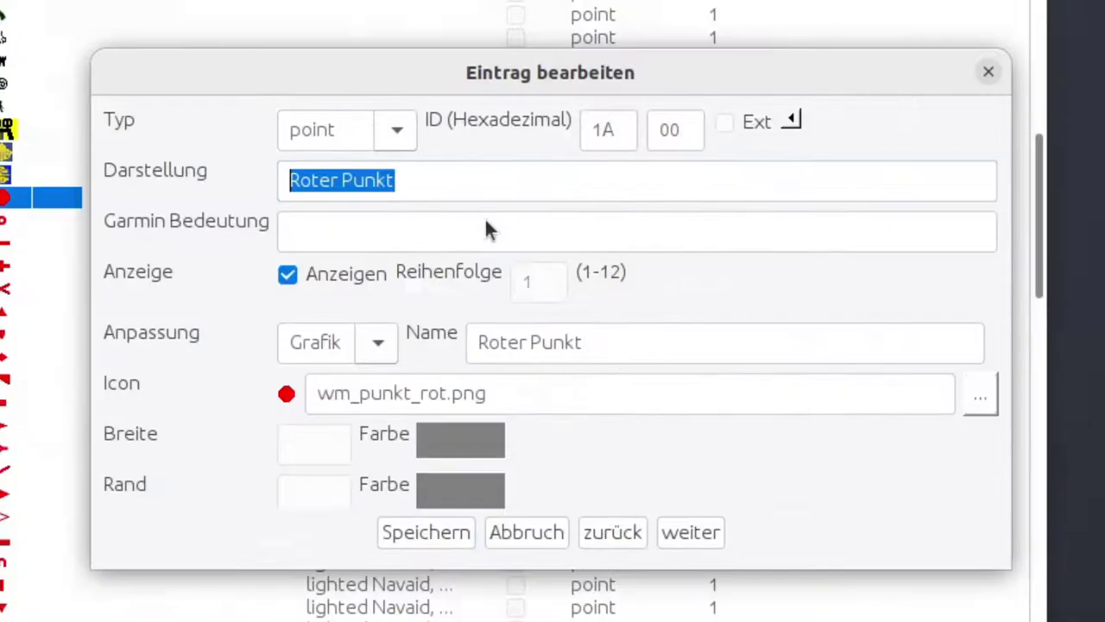
{"action": "type", "text": "Ber"}
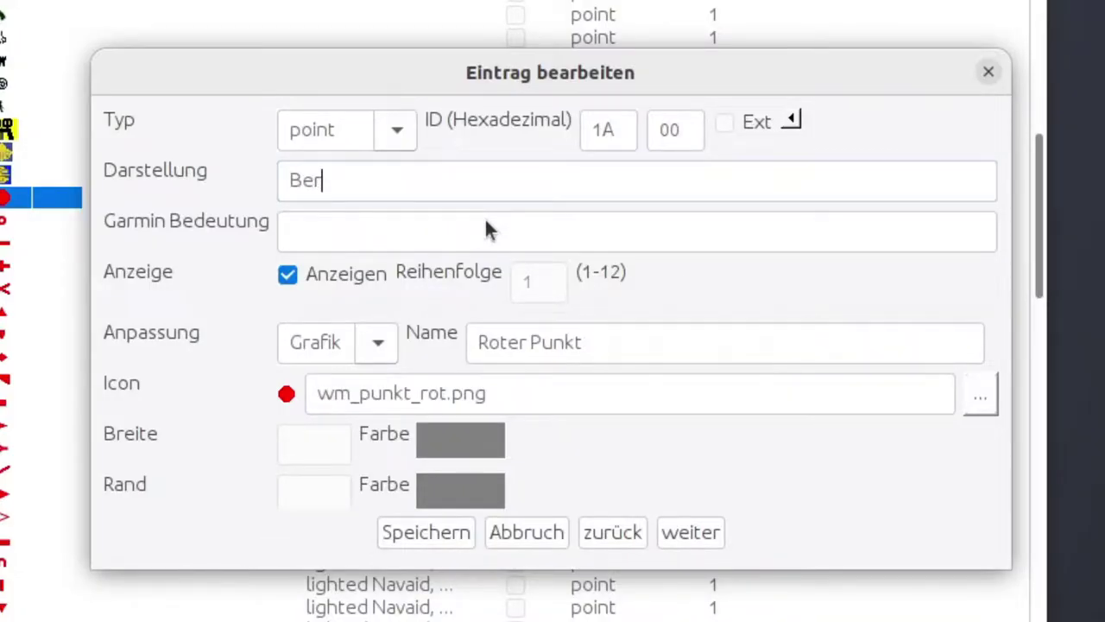
{"action": "type", "text": "bwerk"}
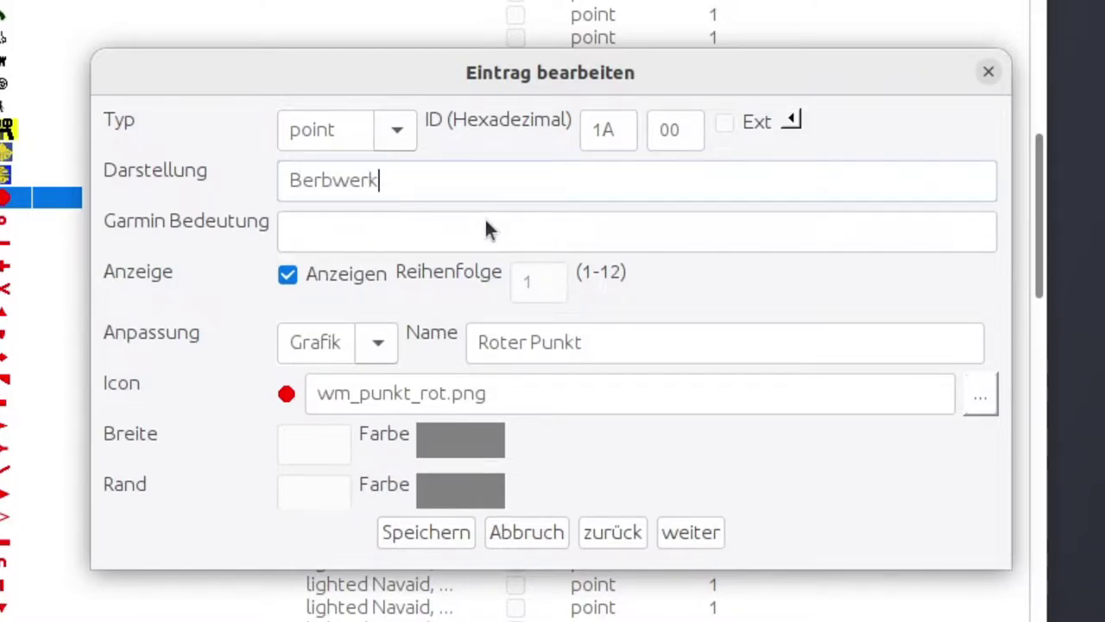
{"action": "key", "text": "BackSpace"}
{"action": "key", "text": "BackSpace"}
{"action": "key", "text": "BackSpace"}
{"action": "key", "text": "BackSpace"}
{"action": "key", "text": "BackSpace"}
{"action": "key", "text": "BackSpace"}
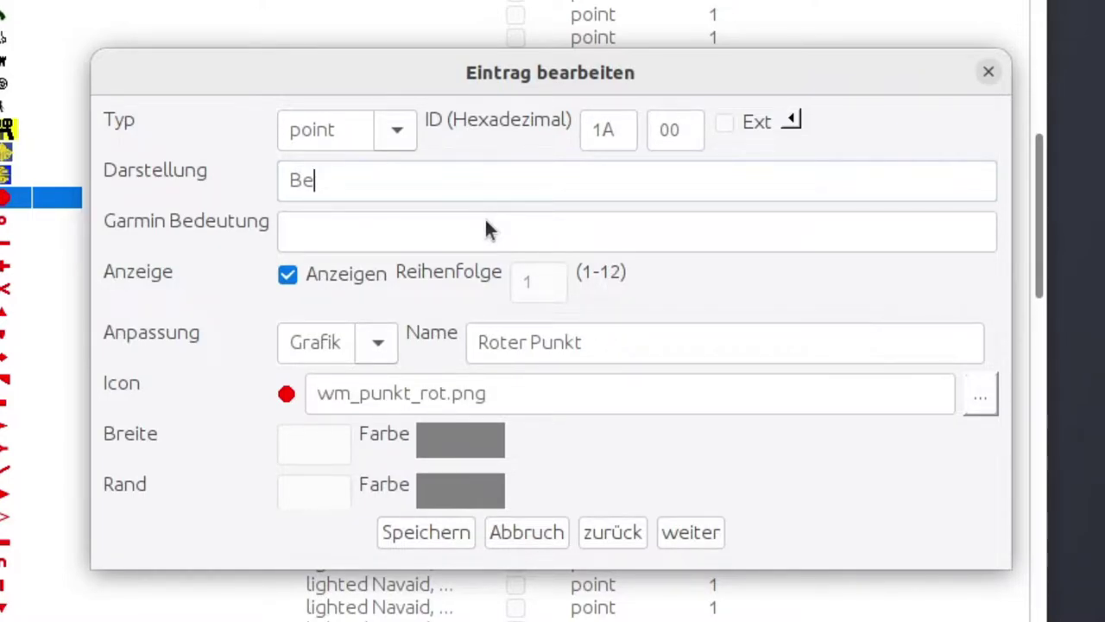
{"action": "type", "text": "rgwer"}
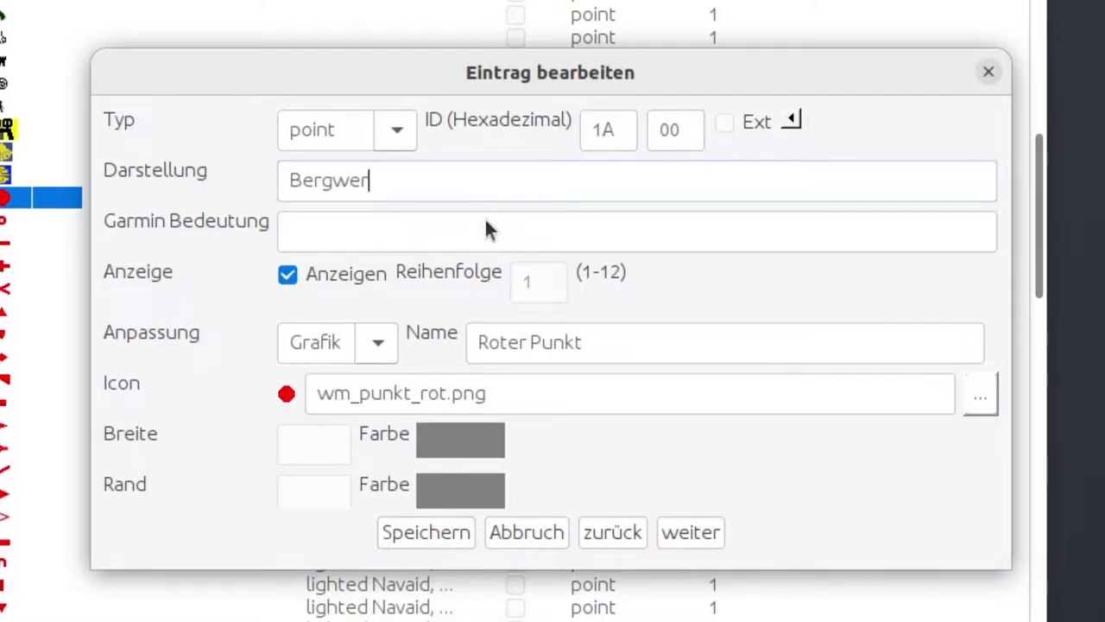
{"action": "type", "text": "k mit Fördertum"}
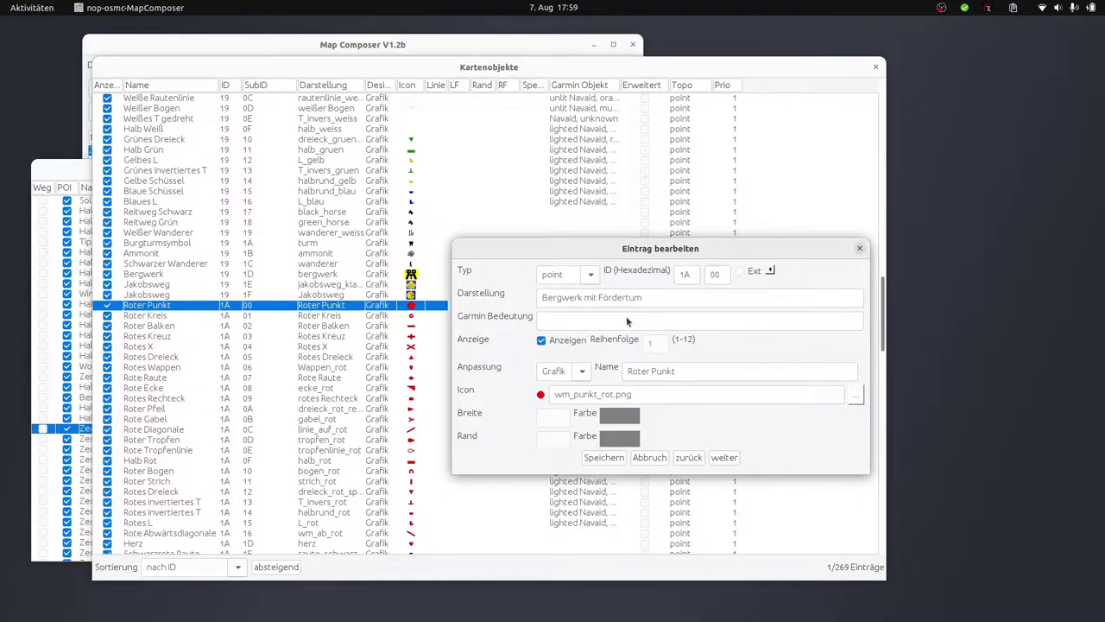
Copy the Darstellung text "Bergwerk mit Fördertum" into the Name of the same entry
{"action": "left_click_drag", "start_coordinate": [654, 296], "coordinate": [453, 280]}
{"action": "key", "text": "ctrl+c"}
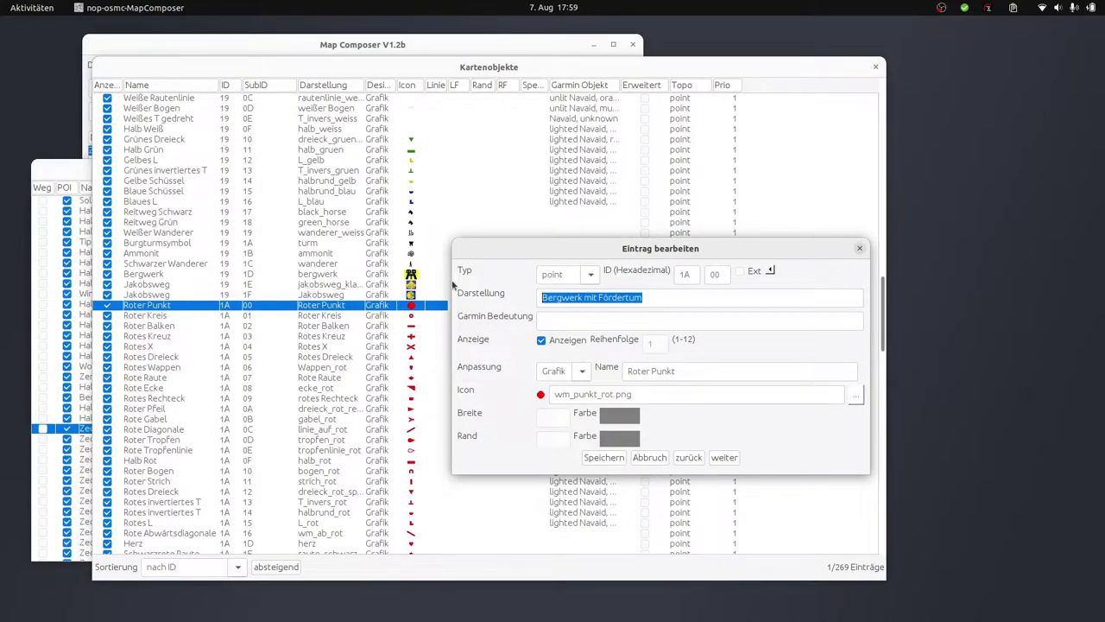
{"action": "triple_click", "coordinate": [698, 373]}
{"action": "key", "text": "ctrl+v"}
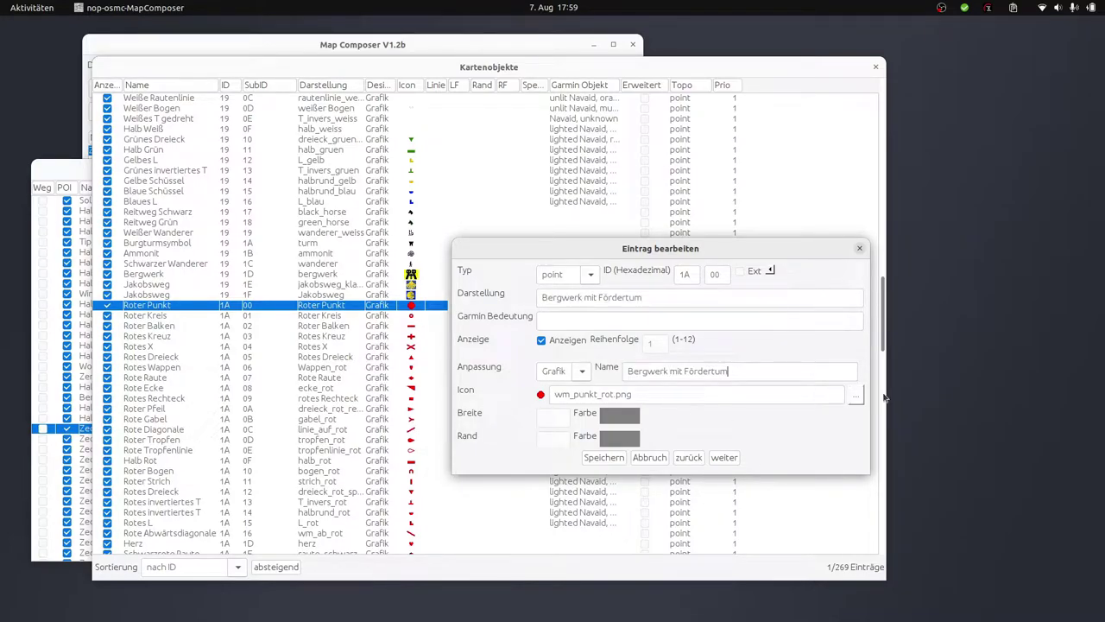
Assign the icon file wm_bergwerg_zeche.png to the map object and save the entry
{"action": "left_click", "coordinate": [856, 399]}
{"action": "left_click_drag", "start_coordinate": [855, 270], "coordinate": [665, 88]}
{"action": "left_click_drag", "start_coordinate": [852, 350], "coordinate": [978, 521]}
{"action": "left_click", "coordinate": [735, 326]}
{"action": "scroll", "coordinate": [733, 324], "scroll_direction": "down", "scroll_amount": 15}
{"action": "scroll", "coordinate": [733, 324], "scroll_direction": "down", "scroll_amount": 20}
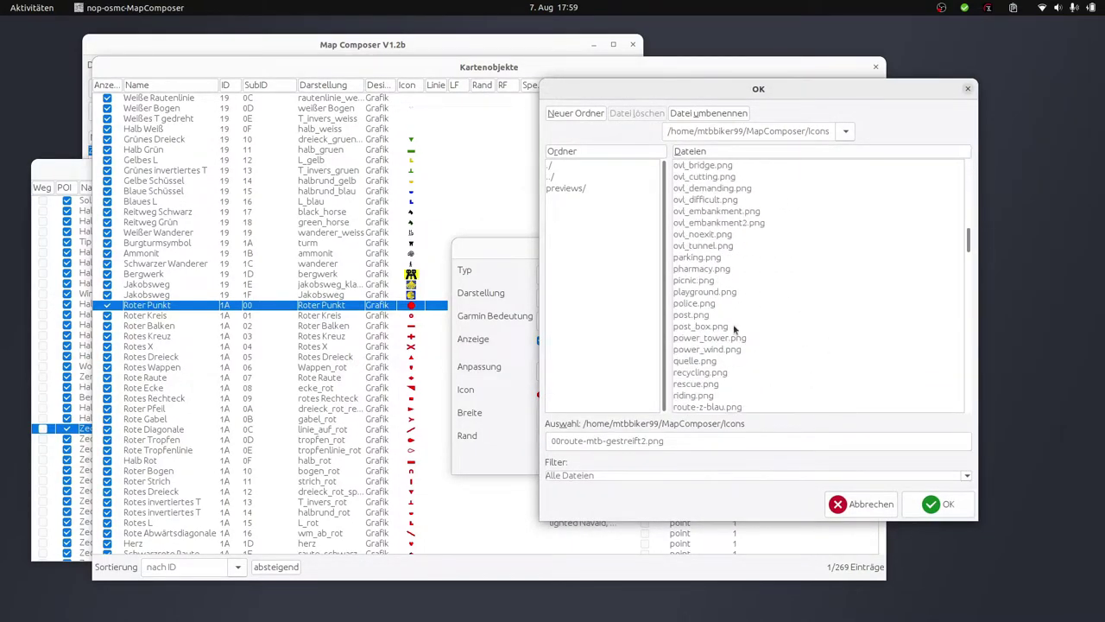
{"action": "scroll", "coordinate": [713, 295], "scroll_direction": "down", "scroll_amount": 20}
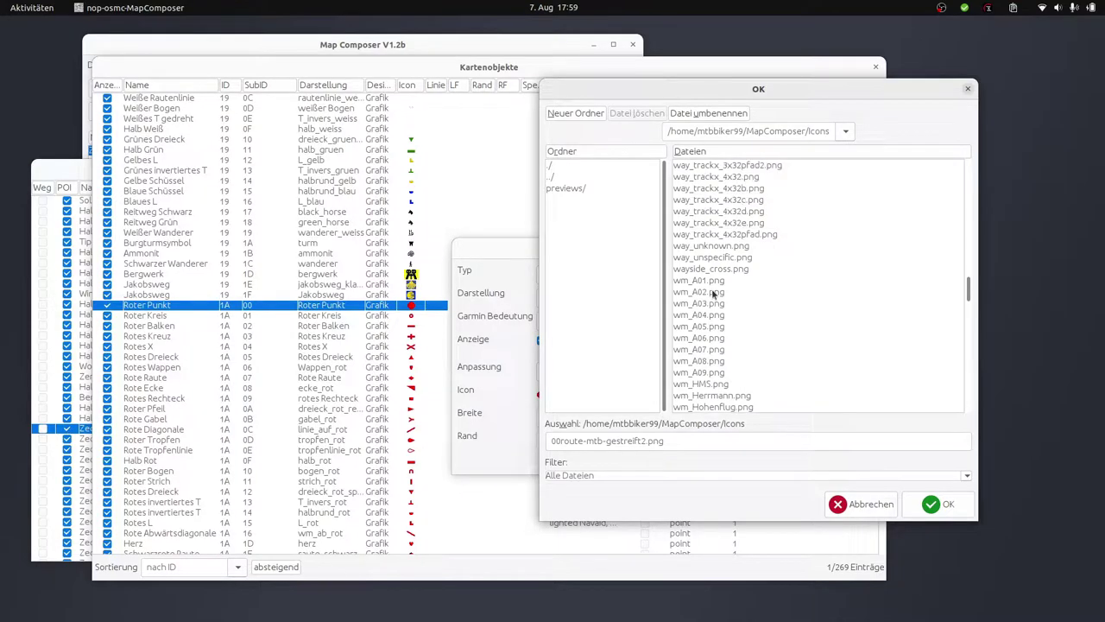
{"action": "scroll", "coordinate": [713, 294], "scroll_direction": "down", "scroll_amount": 15}
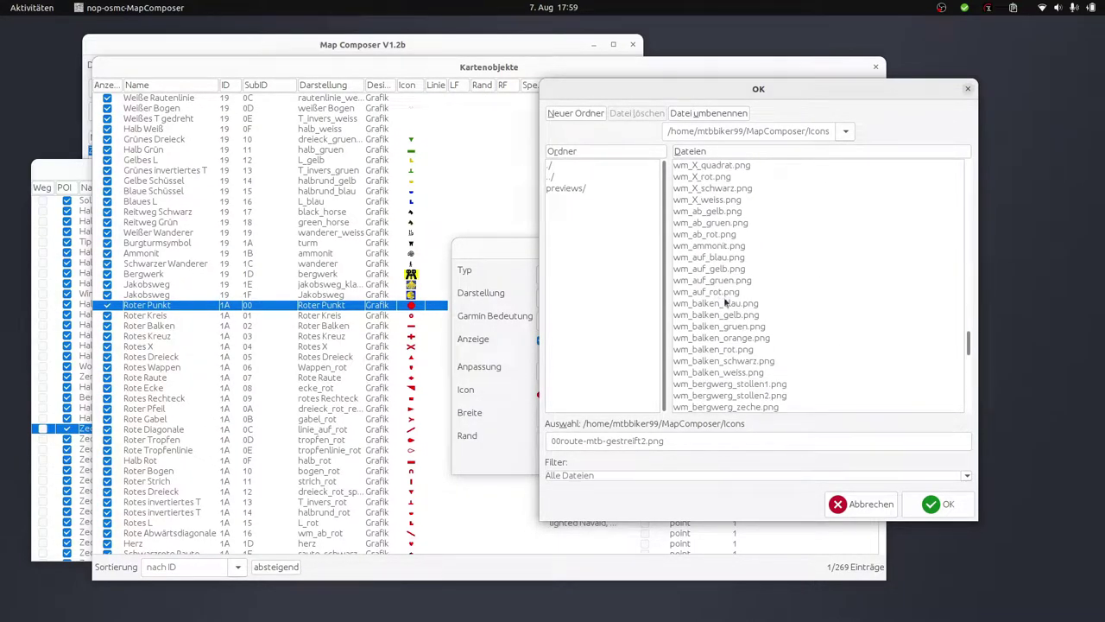
{"action": "scroll", "coordinate": [760, 306], "scroll_direction": "down", "scroll_amount": 3}
{"action": "left_click", "coordinate": [765, 341]}
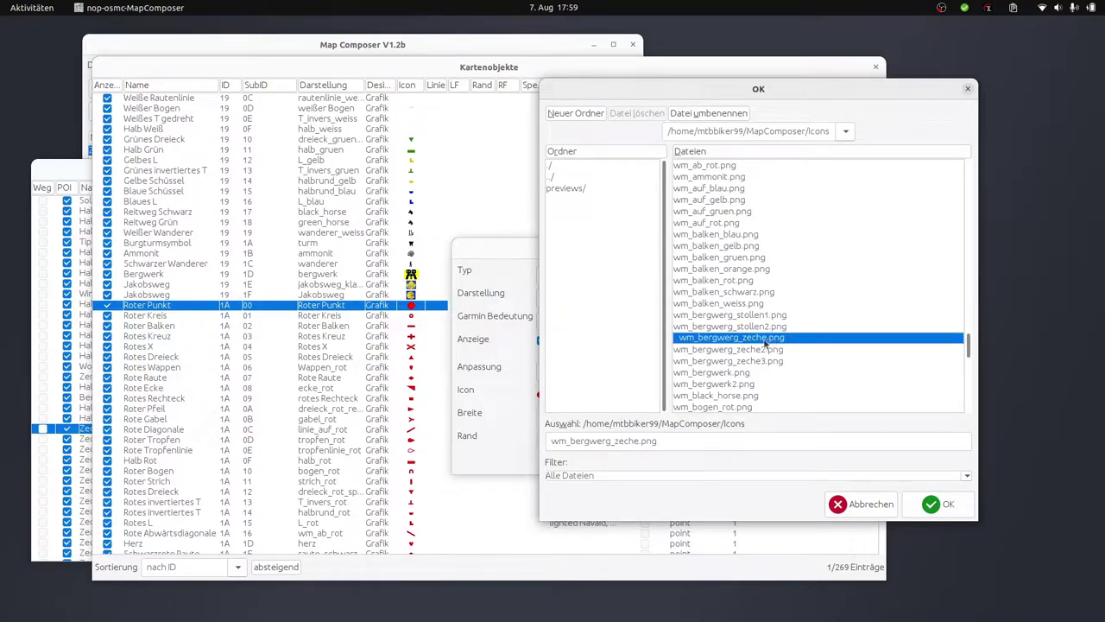
{"action": "double_click", "coordinate": [763, 343]}
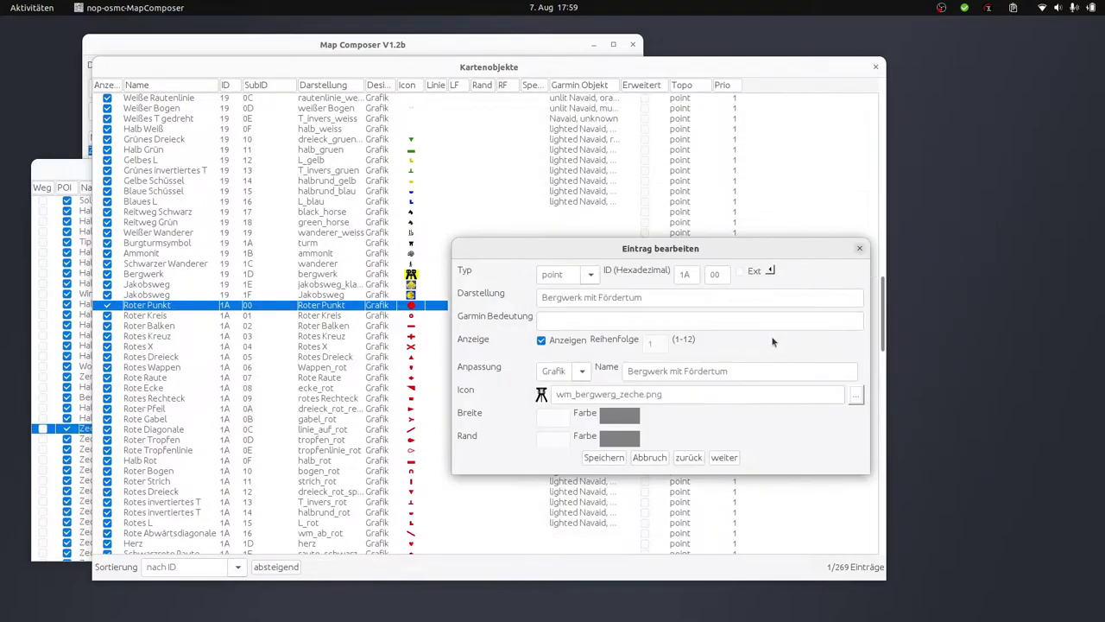
{"action": "left_click", "coordinate": [603, 456]}
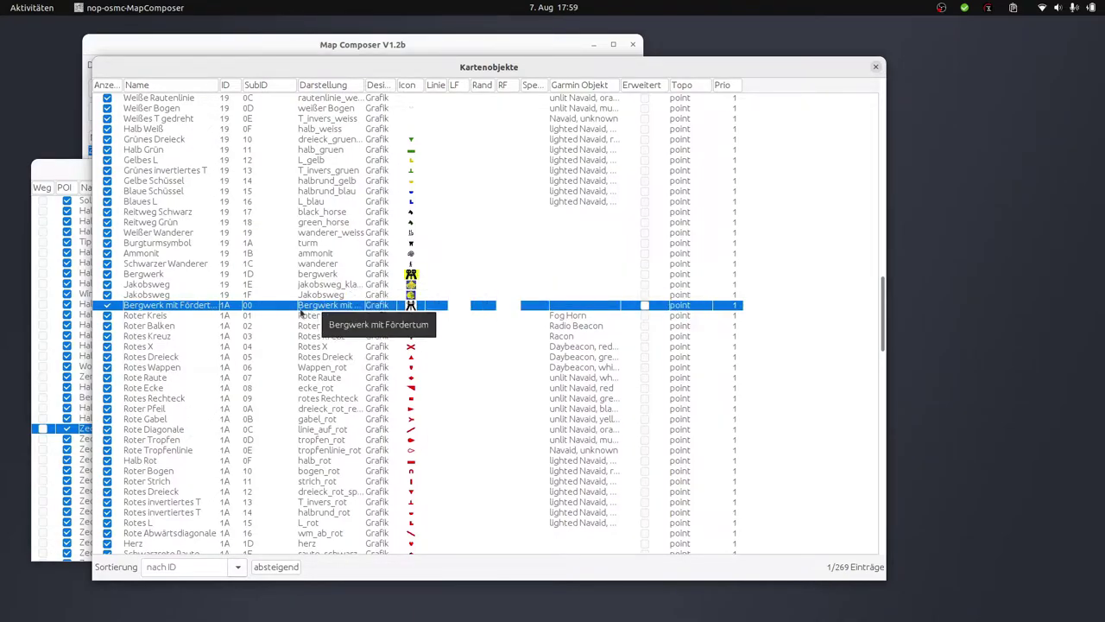
Widen the Name column of the map objects list, close the list and return to the Ersetzungen list
{"action": "left_click_drag", "start_coordinate": [213, 84], "coordinate": [259, 85]}
{"action": "left_click", "coordinate": [874, 67]}
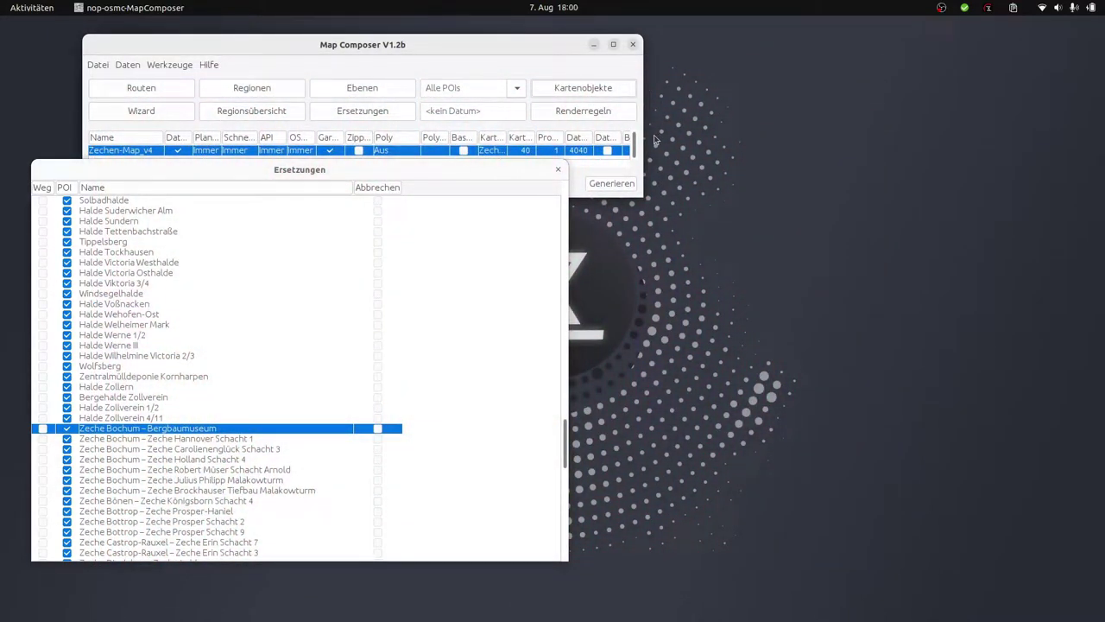
{"action": "left_click_drag", "start_coordinate": [300, 168], "coordinate": [327, 171]}
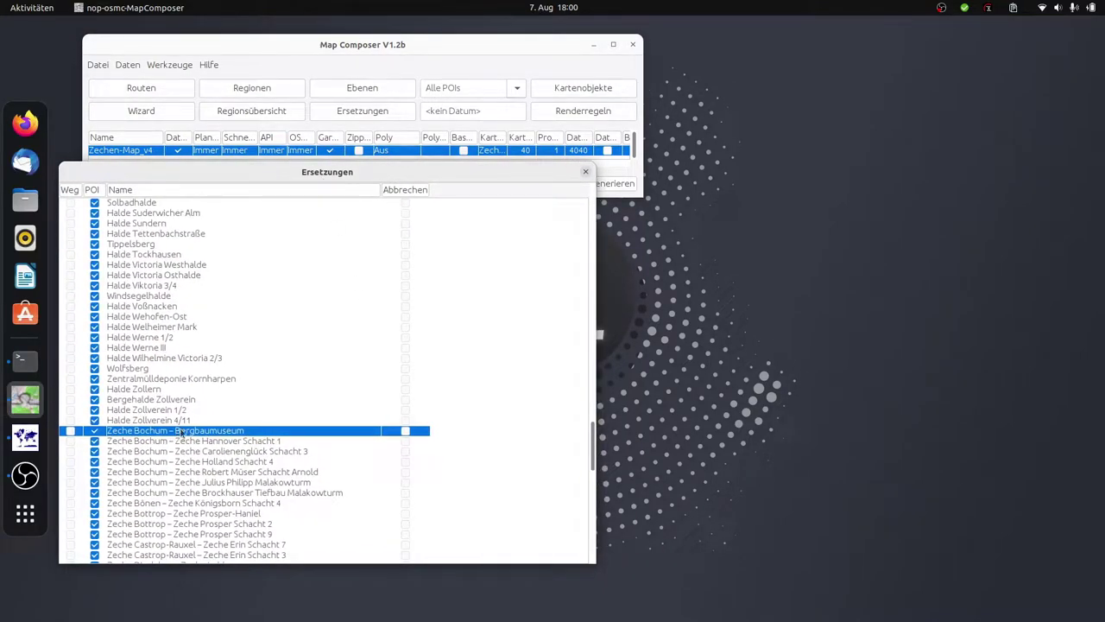
Switch to Google Chrome with the Reit- und Wanderkarte website
{"action": "left_click", "coordinate": [25, 513]}
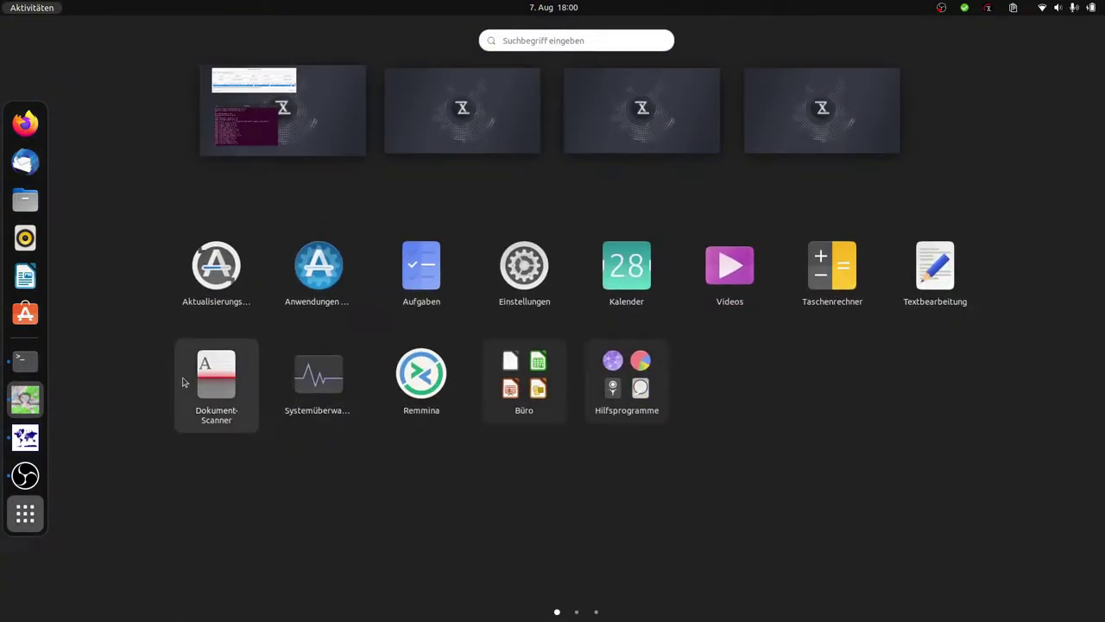
{"action": "type", "text": "goo"}
{"action": "key", "text": "Return"}
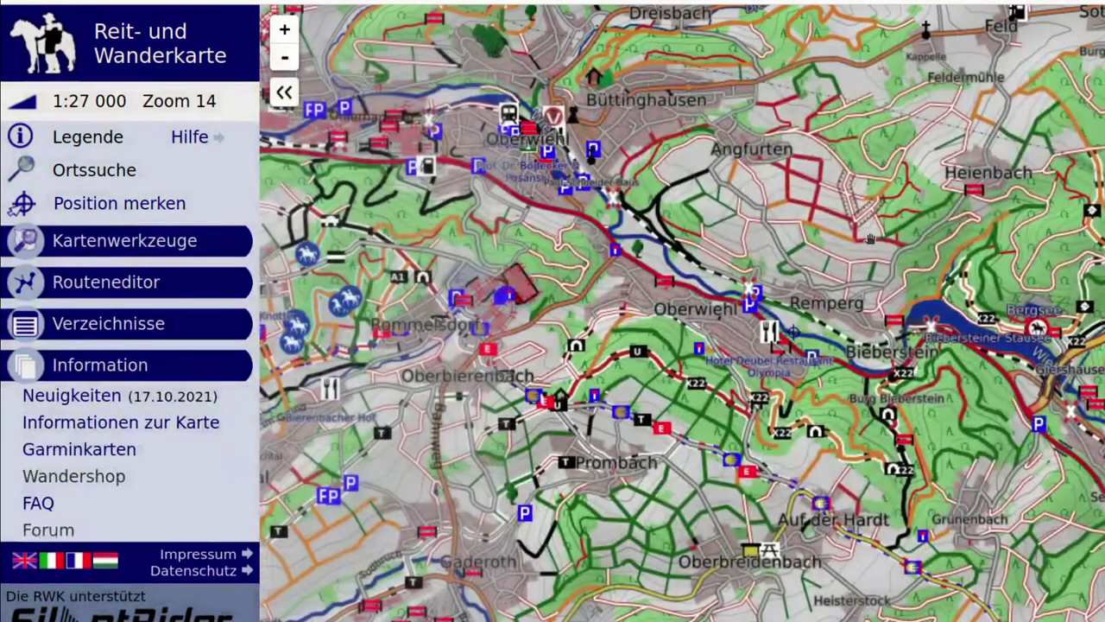
Locate the Schlägel & Eisen Schacht 4 mine site near Herten on the Reit- und Wanderkarte at zoom 18
{"action": "scroll", "coordinate": [728, 380], "scroll_direction": "down", "scroll_amount": 2}
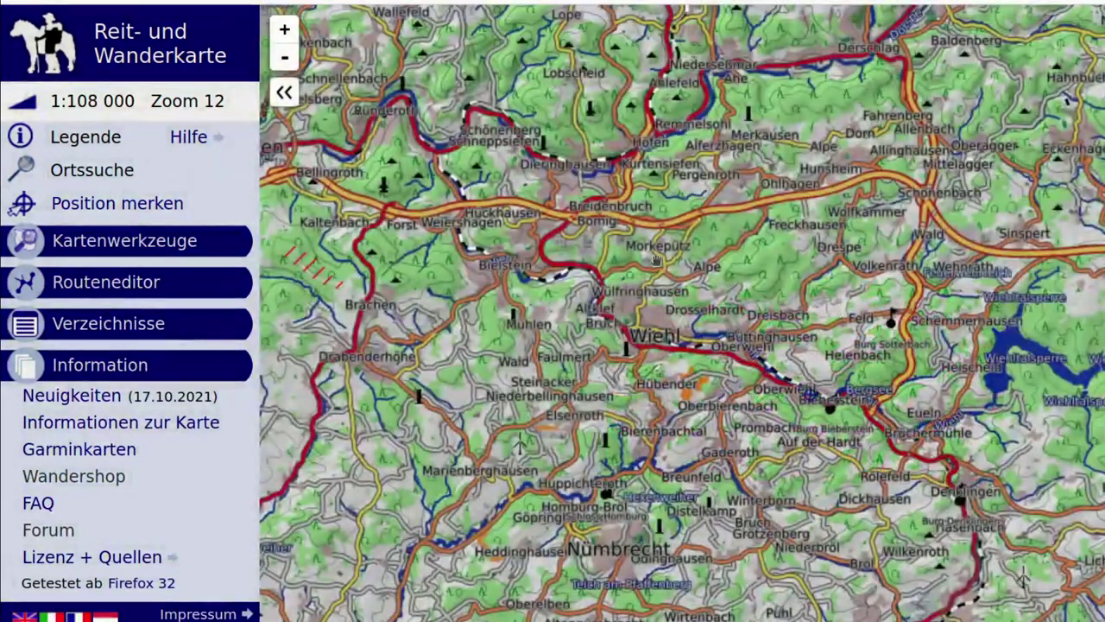
{"action": "left_click_drag", "start_coordinate": [728, 381], "coordinate": [863, 466]}
{"action": "scroll", "coordinate": [720, 398], "scroll_direction": "down", "scroll_amount": 4}
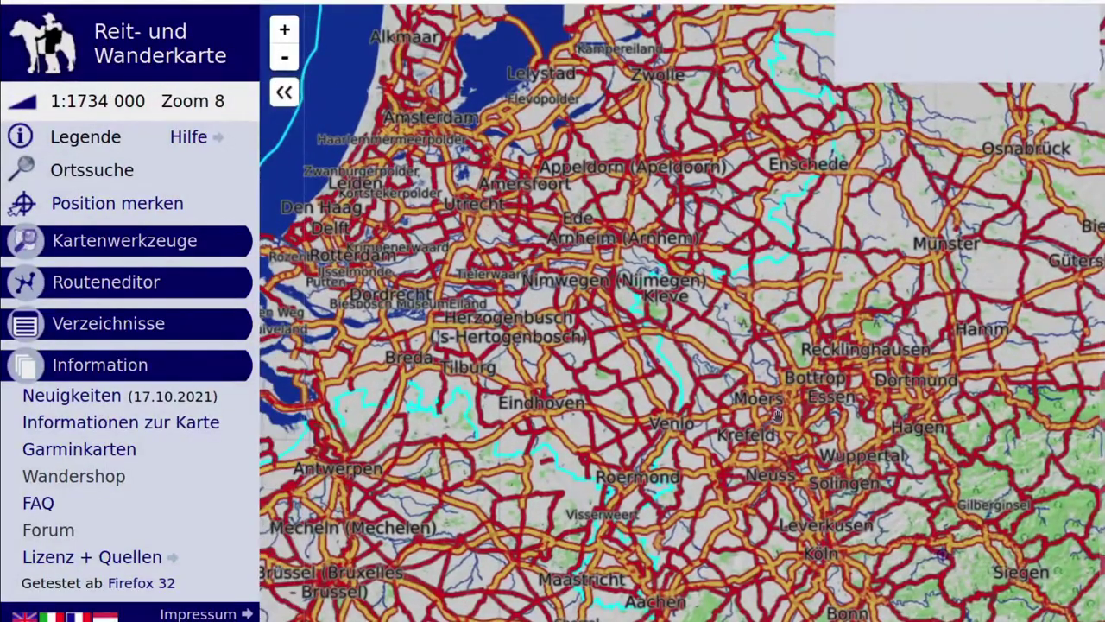
{"action": "scroll", "coordinate": [820, 393], "scroll_direction": "up", "scroll_amount": 4}
{"action": "left_click_drag", "start_coordinate": [818, 328], "coordinate": [675, 429]}
{"action": "scroll", "coordinate": [824, 298], "scroll_direction": "up", "scroll_amount": 4}
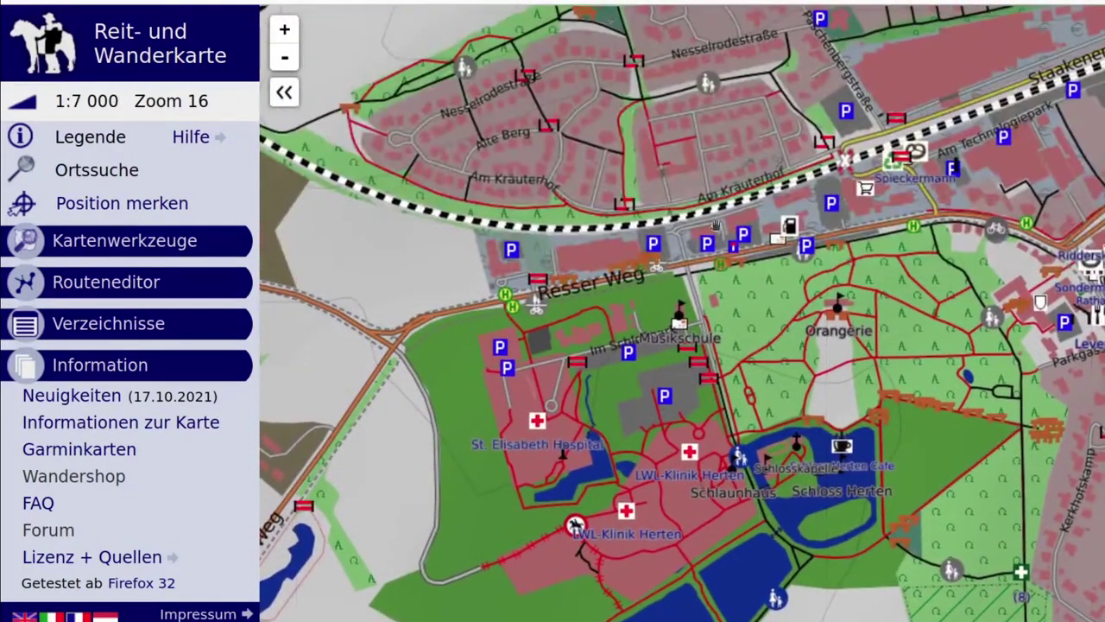
{"action": "scroll", "coordinate": [731, 332], "scroll_direction": "up", "scroll_amount": 2}
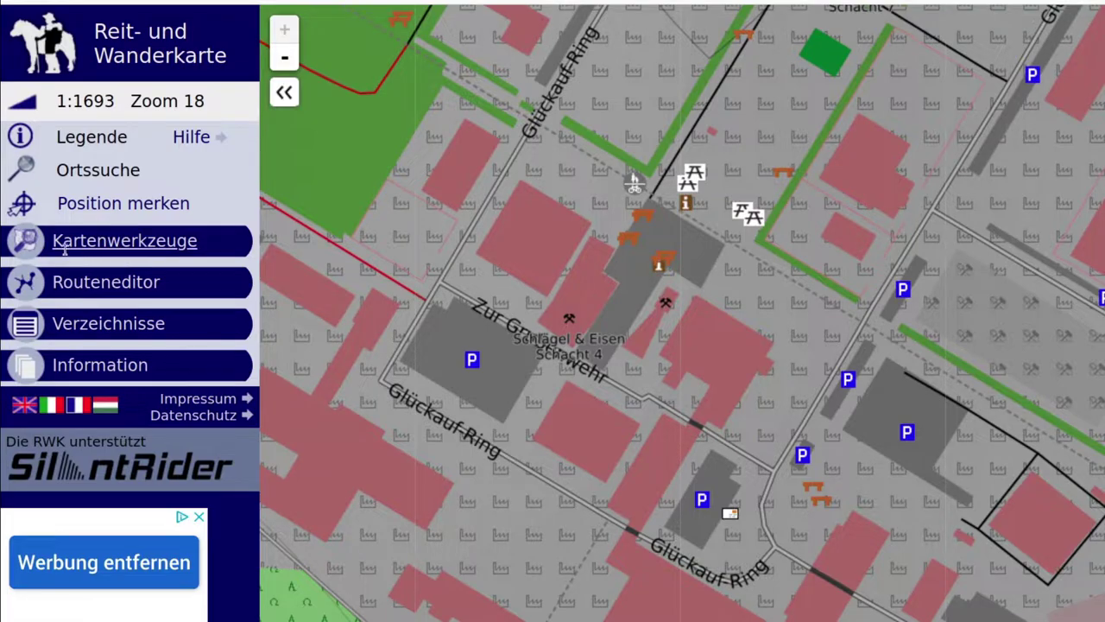
Open the displayed map section in the OpenStreetMap editor and examine the buildings around the winding tower
{"action": "left_click", "coordinate": [172, 245]}
{"action": "left_click", "coordinate": [121, 271]}
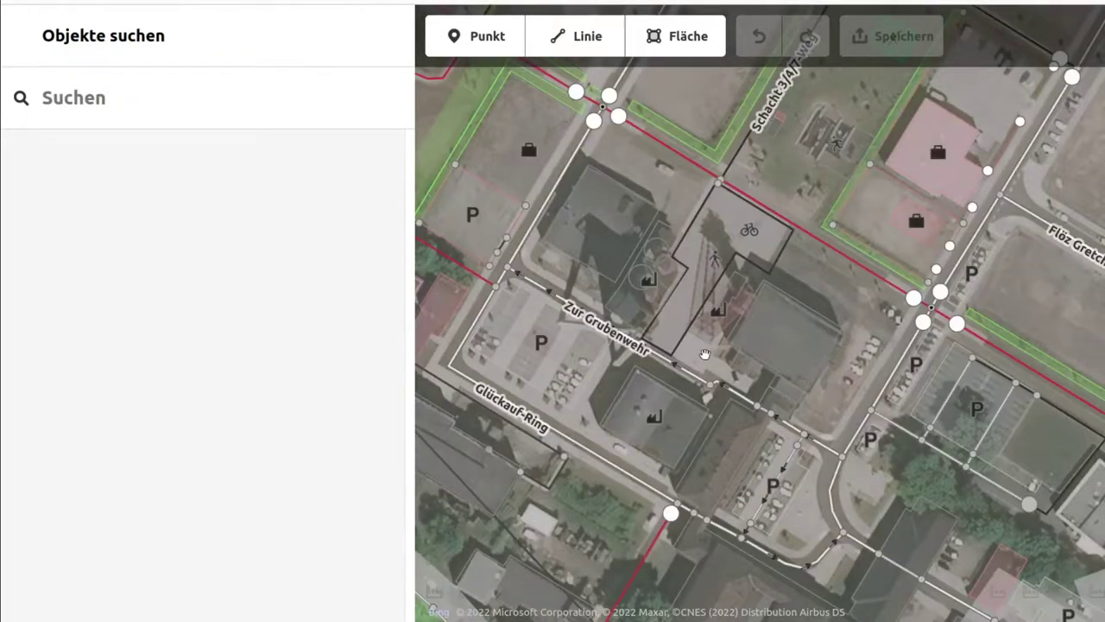
{"action": "left_click", "coordinate": [734, 309]}
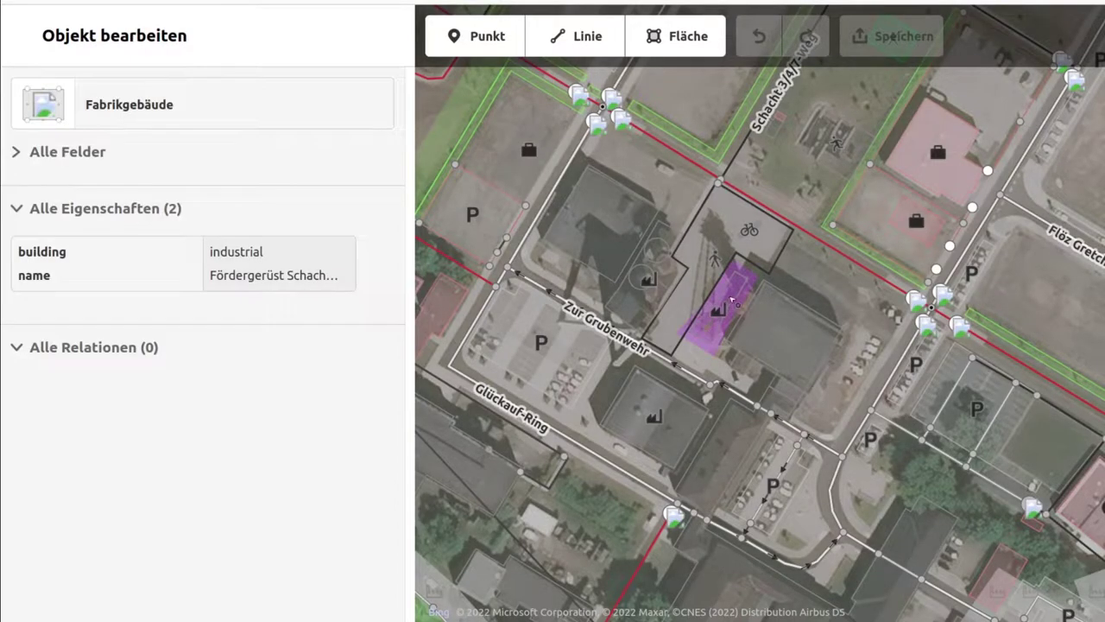
{"action": "scroll", "coordinate": [720, 325], "scroll_direction": "up", "scroll_amount": 5}
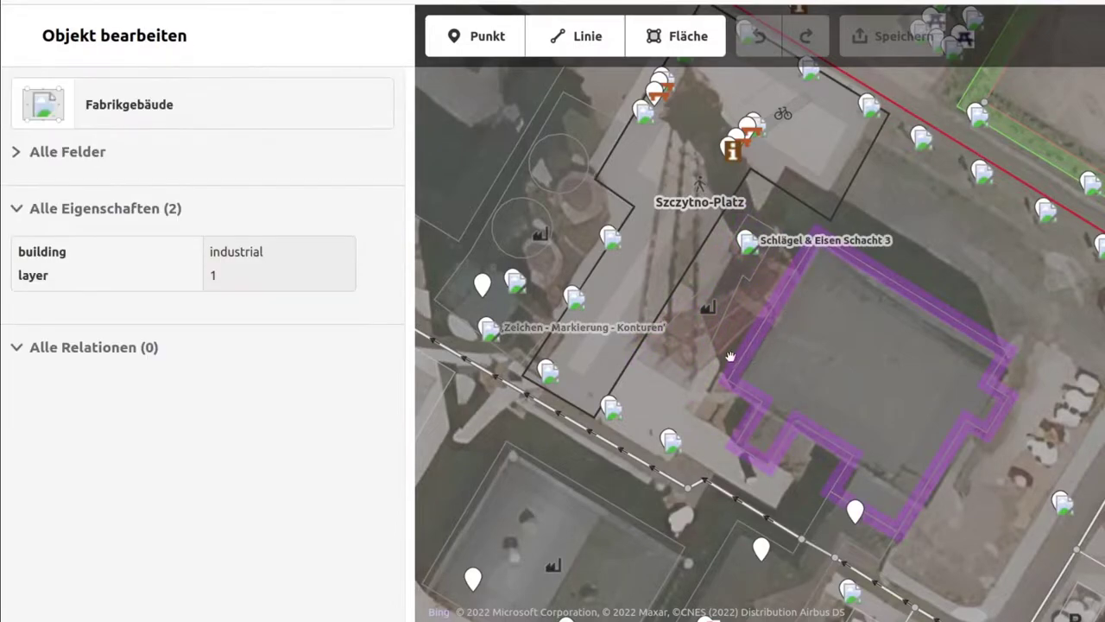
{"action": "scroll", "coordinate": [708, 373], "scroll_direction": "down", "scroll_amount": 3}
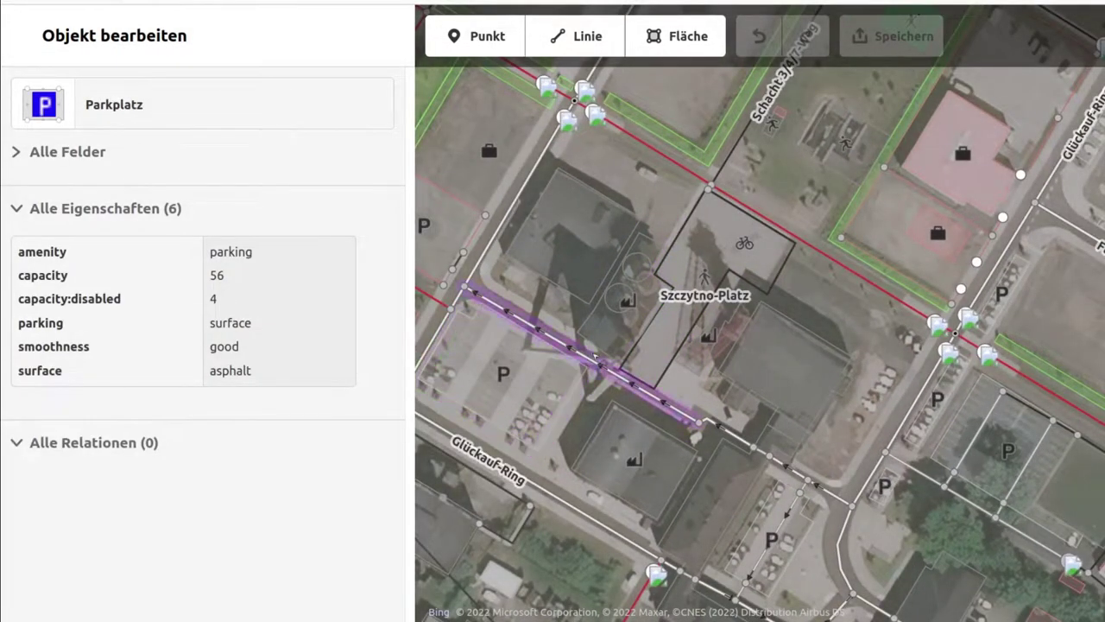
Select the Schlägel & Eisen Schacht 4 point in the editor and read its man_made and name tags
{"action": "scroll", "coordinate": [608, 387], "scroll_direction": "up", "scroll_amount": 5}
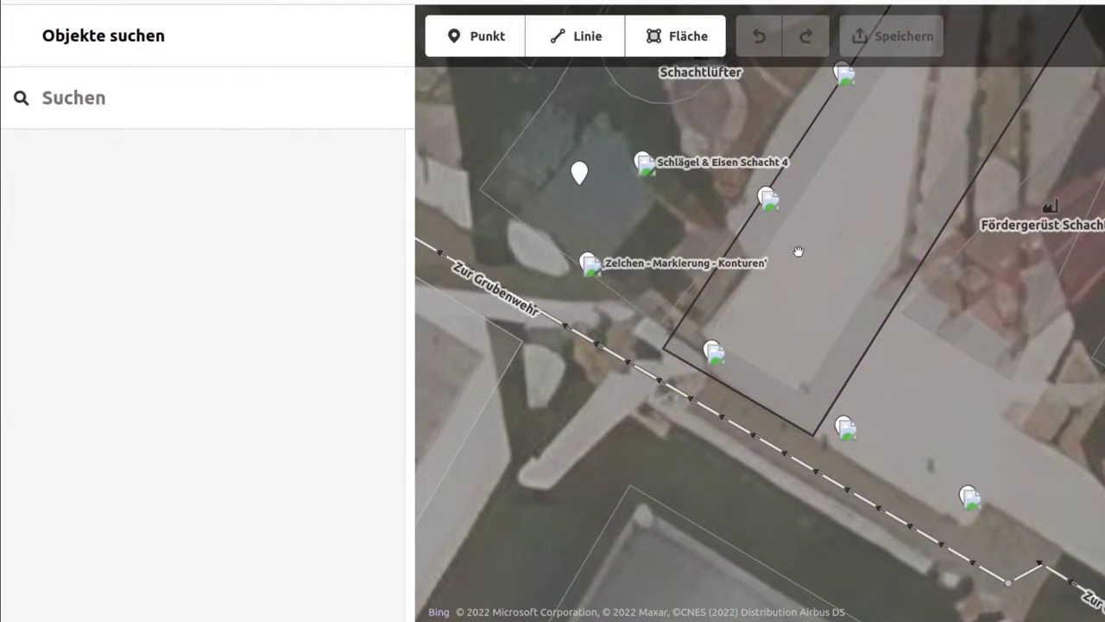
{"action": "scroll", "coordinate": [796, 253], "scroll_direction": "up", "scroll_amount": 1}
{"action": "scroll", "coordinate": [796, 253], "scroll_direction": "down", "scroll_amount": 3}
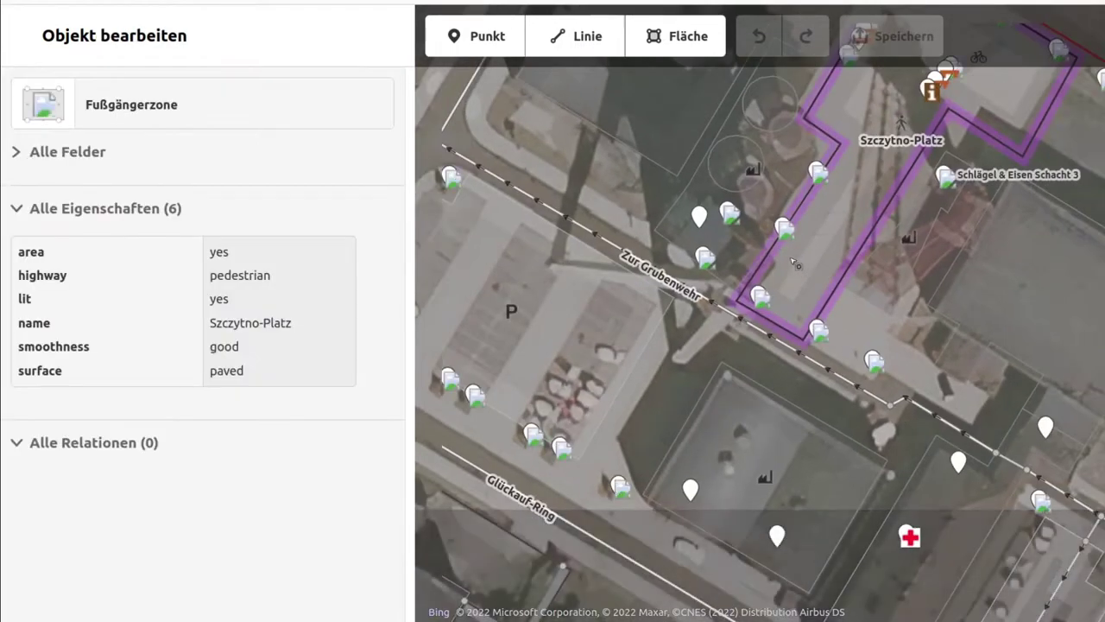
{"action": "scroll", "coordinate": [725, 223], "scroll_direction": "up", "scroll_amount": 3}
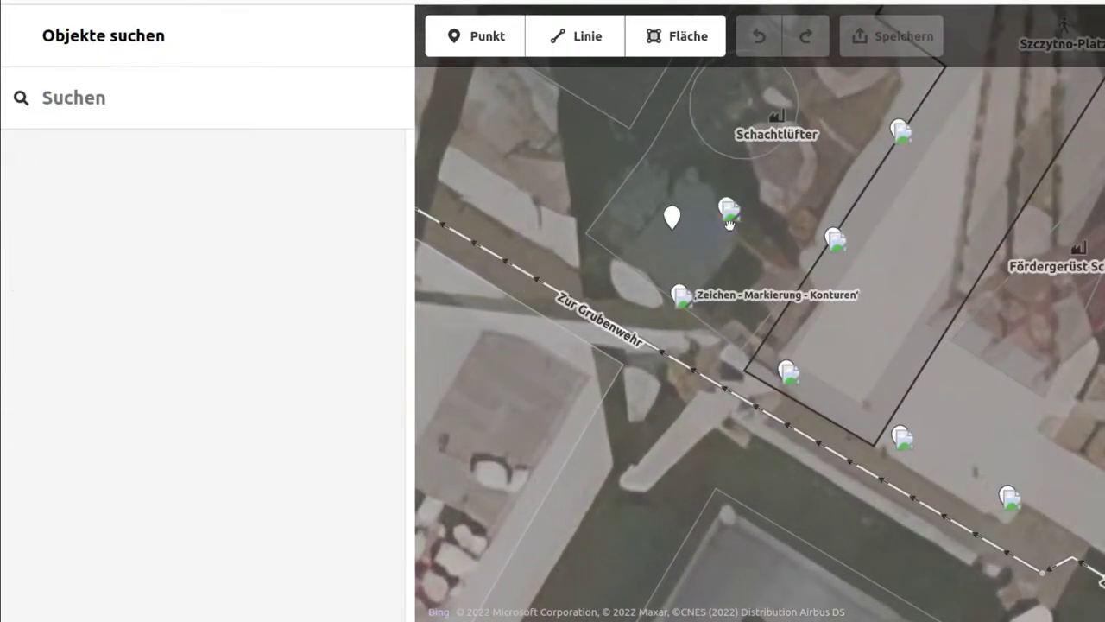
{"action": "scroll", "coordinate": [740, 242], "scroll_direction": "up", "scroll_amount": 2}
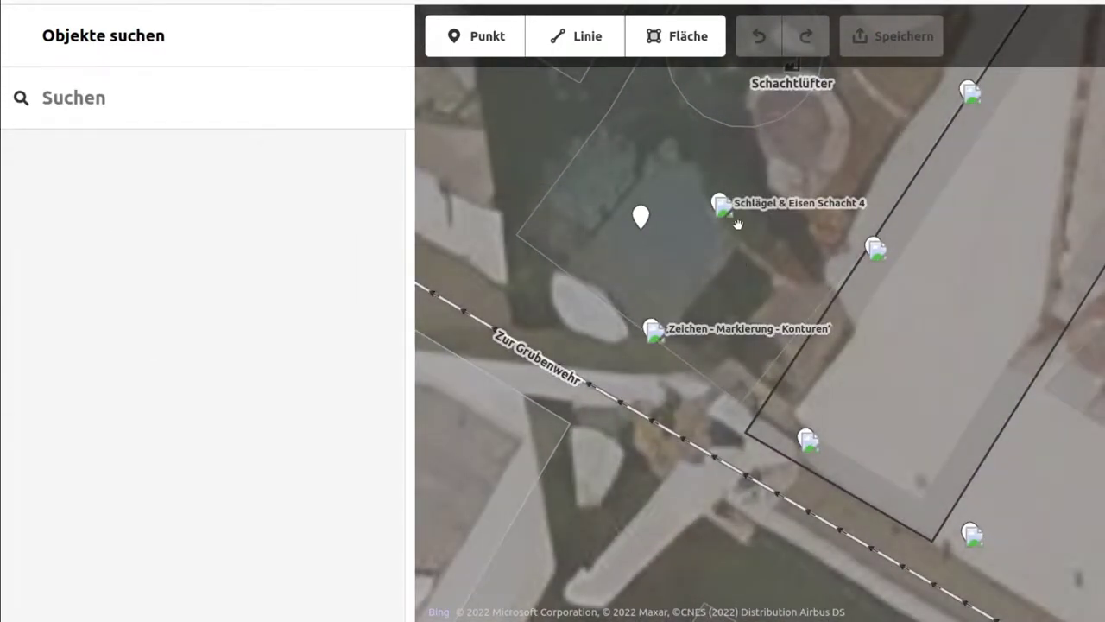
{"action": "left_click", "coordinate": [723, 207]}
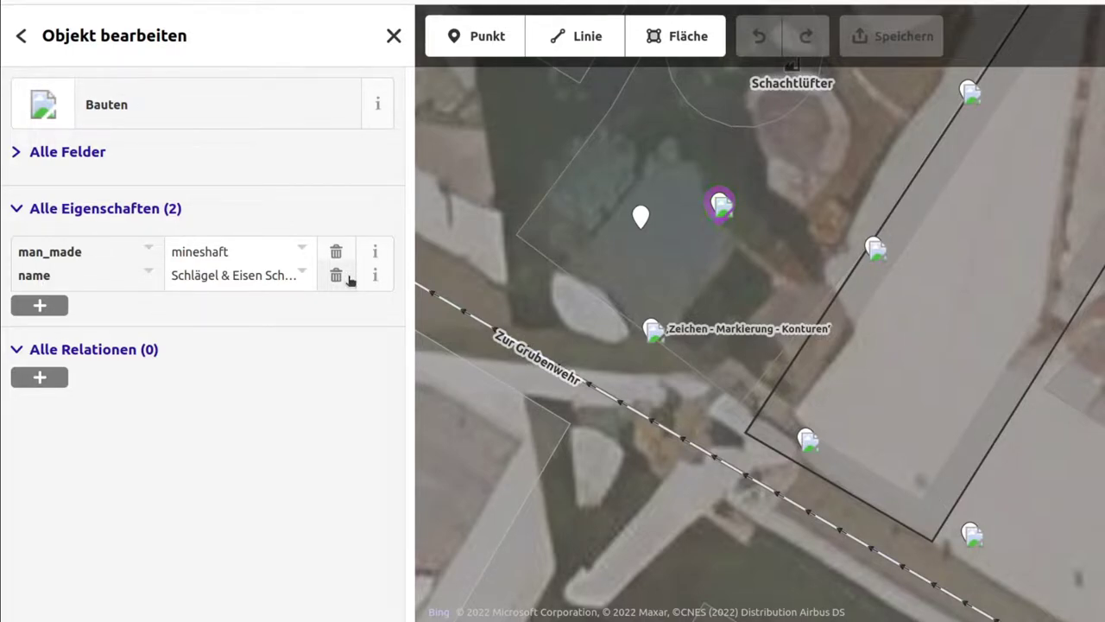
{"action": "left_click_drag", "start_coordinate": [83, 252], "coordinate": [3, 251]}
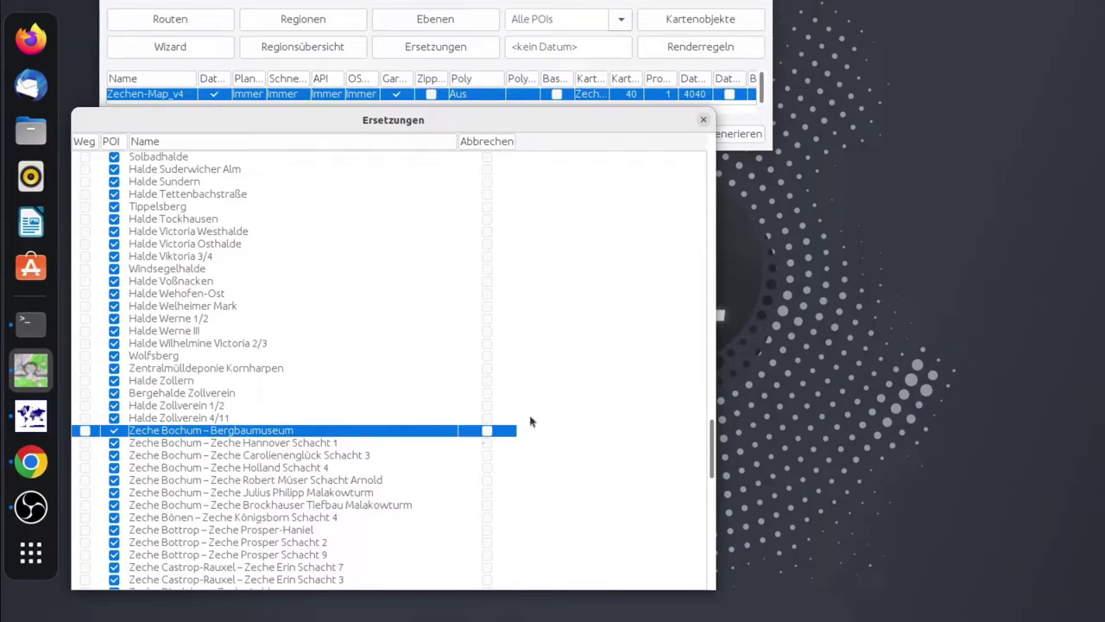
In Map Composer, open the replacement "Zeche Bochum – Zeche Hannover Schacht 1" and add the condition man_made gleich mineshaft
{"action": "left_click", "coordinate": [139, 444]}
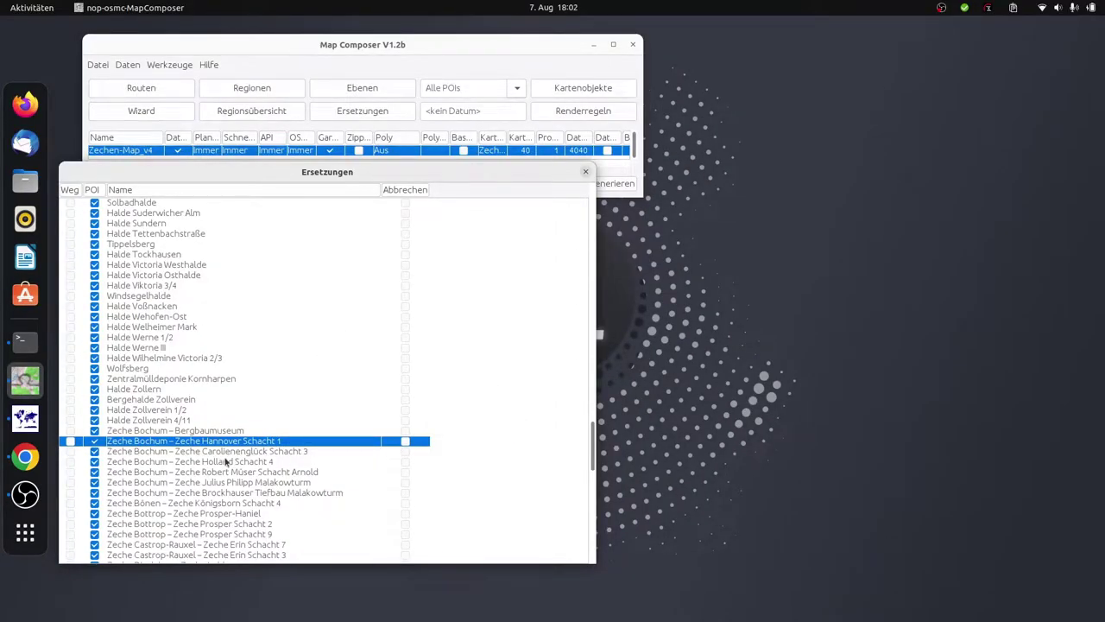
{"action": "double_click", "coordinate": [234, 446]}
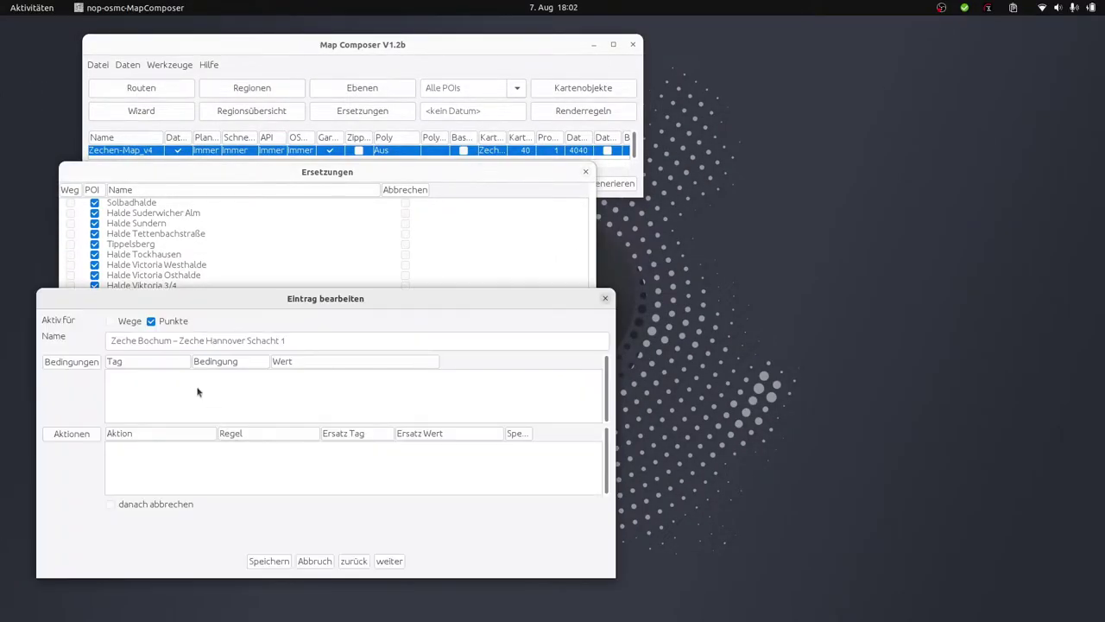
{"action": "left_click", "coordinate": [93, 363]}
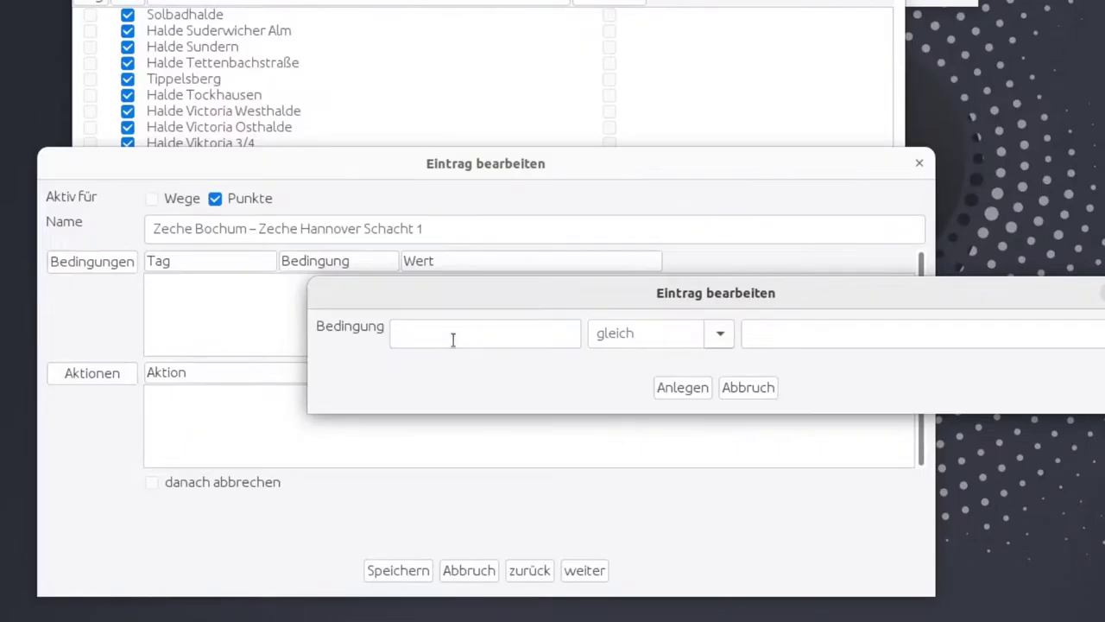
{"action": "left_click", "coordinate": [303, 412]}
{"action": "type", "text": "man_made"}
{"action": "key", "text": "Tab"}
{"action": "key", "text": "Tab"}
{"action": "type", "text": "mineshaft"}
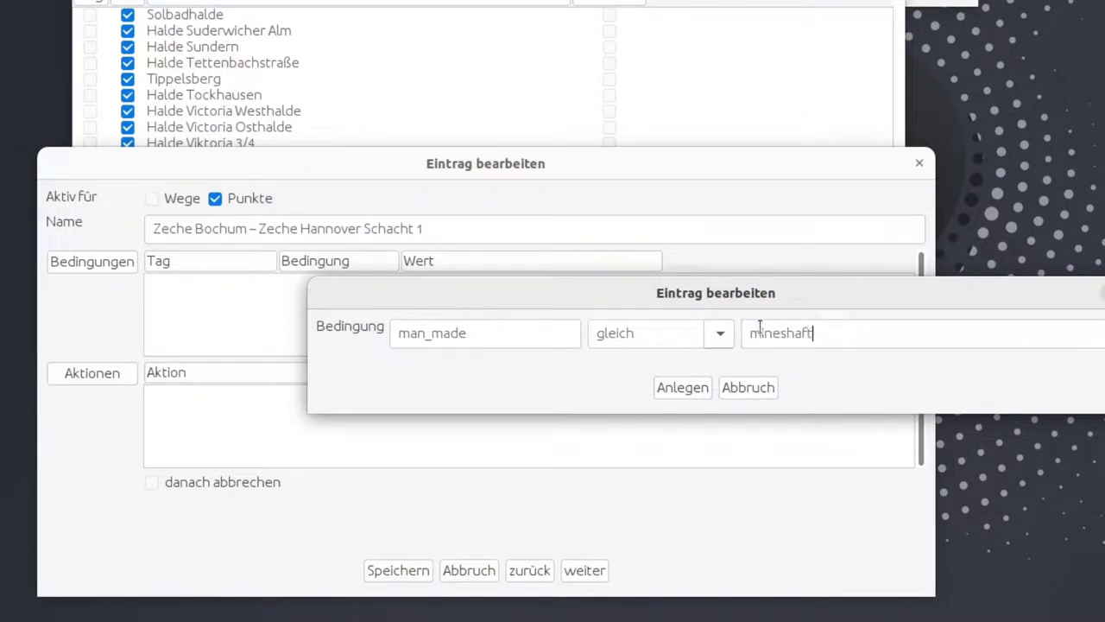
{"action": "left_click", "coordinate": [677, 388]}
Add a second condition, name gleich "Zeche Hannover Schacht 1", copying the value from the replacement's Name
{"action": "left_click", "coordinate": [94, 260]}
{"action": "left_click", "coordinate": [446, 332]}
{"action": "type", "text": "name"}
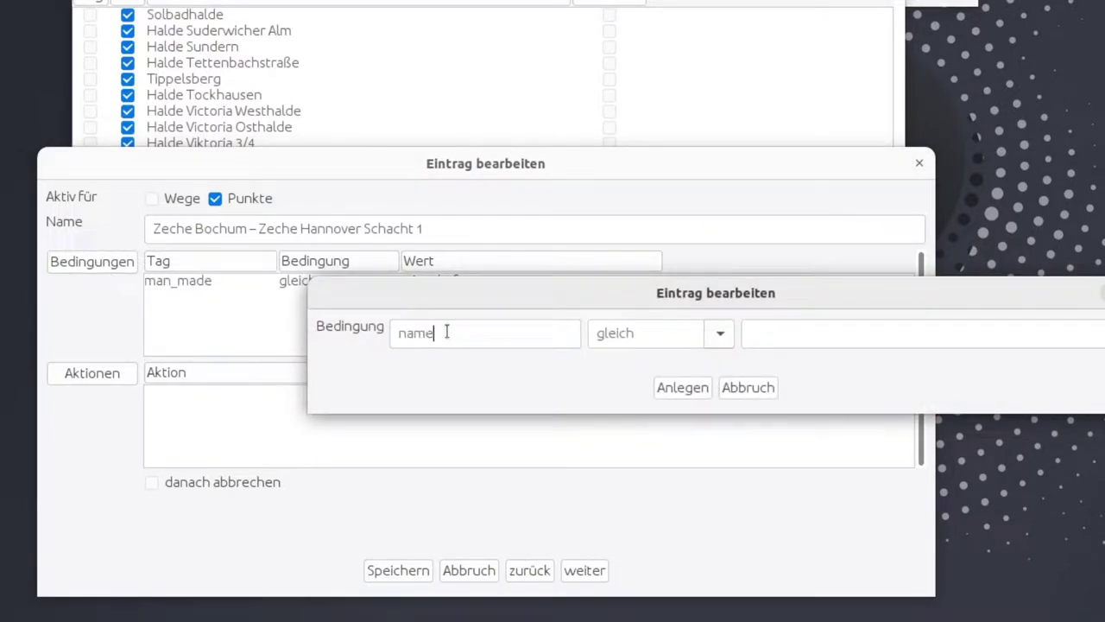
{"action": "left_click", "coordinate": [870, 340]}
{"action": "left_click_drag", "start_coordinate": [259, 229], "coordinate": [428, 229]}
{"action": "key", "text": "ctrl+c"}
{"action": "left_click", "coordinate": [1006, 341]}
{"action": "key", "text": "ctrl+v"}
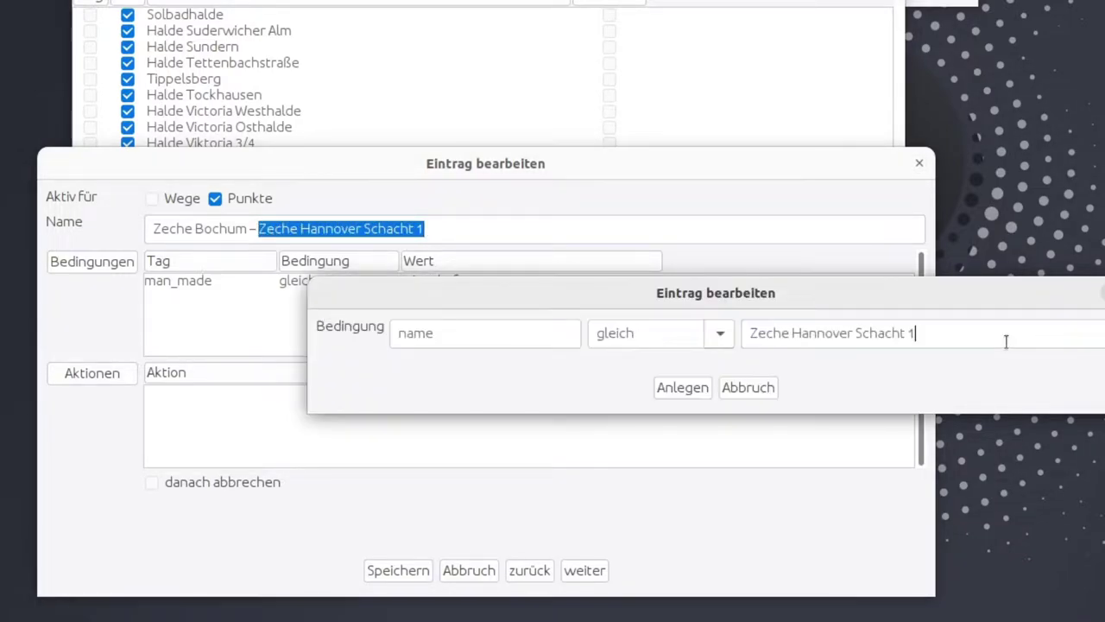
{"action": "left_click", "coordinate": [680, 388]}
Start a new action of type "Tag austauschen" for the replacement, with man_made as the Ersatz tag
{"action": "left_click", "coordinate": [105, 373]}
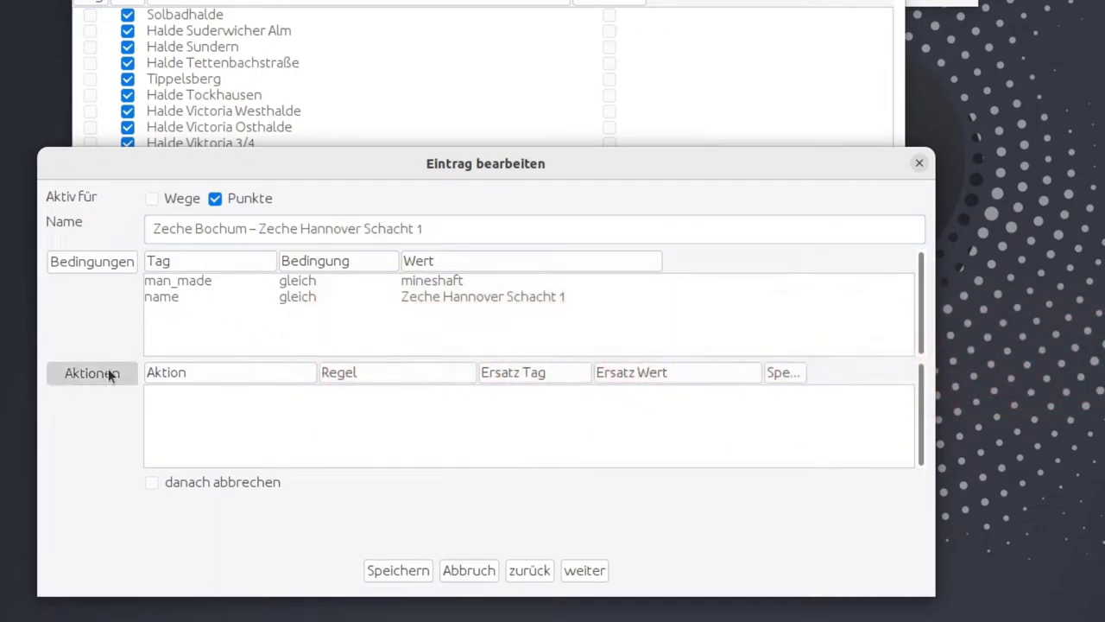
{"action": "left_click", "coordinate": [569, 292]}
{"action": "left_click", "coordinate": [580, 407]}
{"action": "left_click", "coordinate": [575, 358]}
{"action": "type", "text": "man_made"}
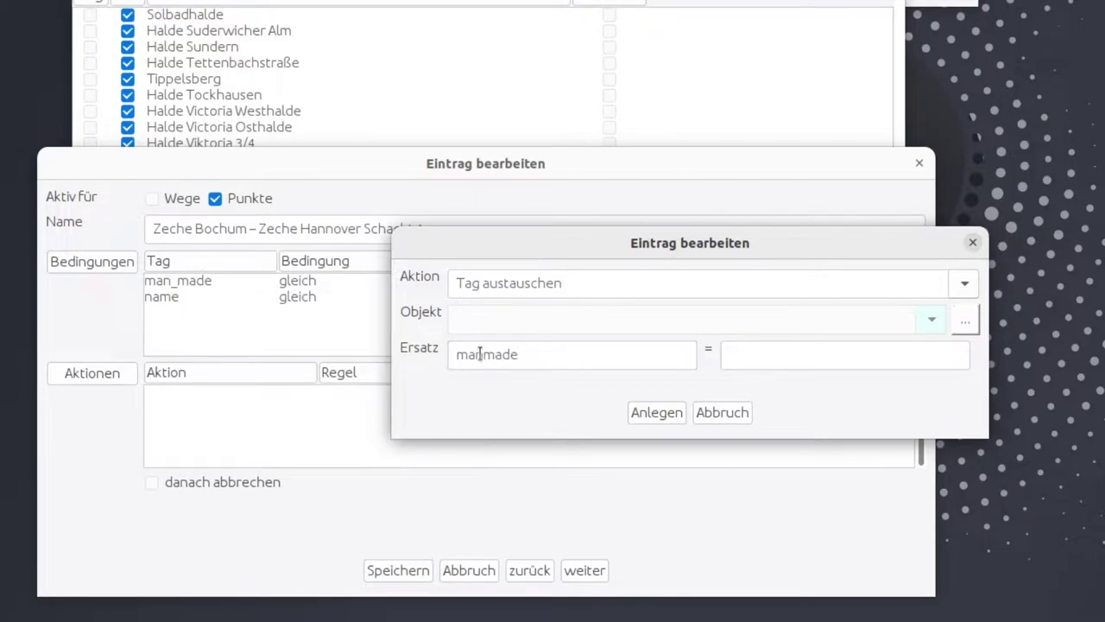
{"action": "left_click", "coordinate": [775, 349]}
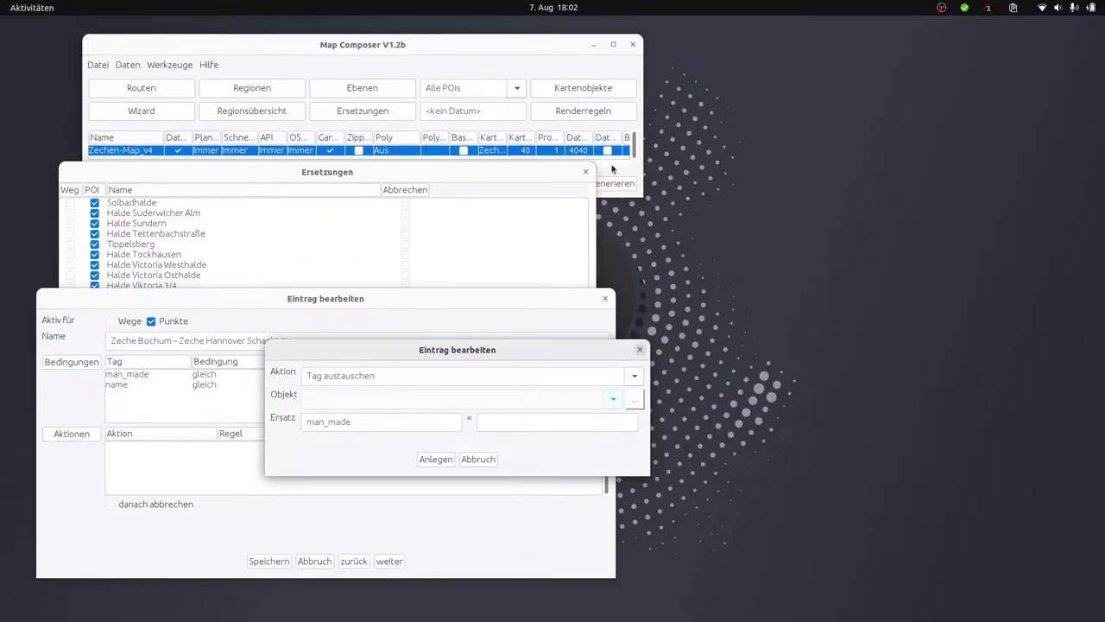
Open the leisure = firepit point rule in the Renderregeln and change its tag key to man_made
{"action": "left_click", "coordinate": [586, 112]}
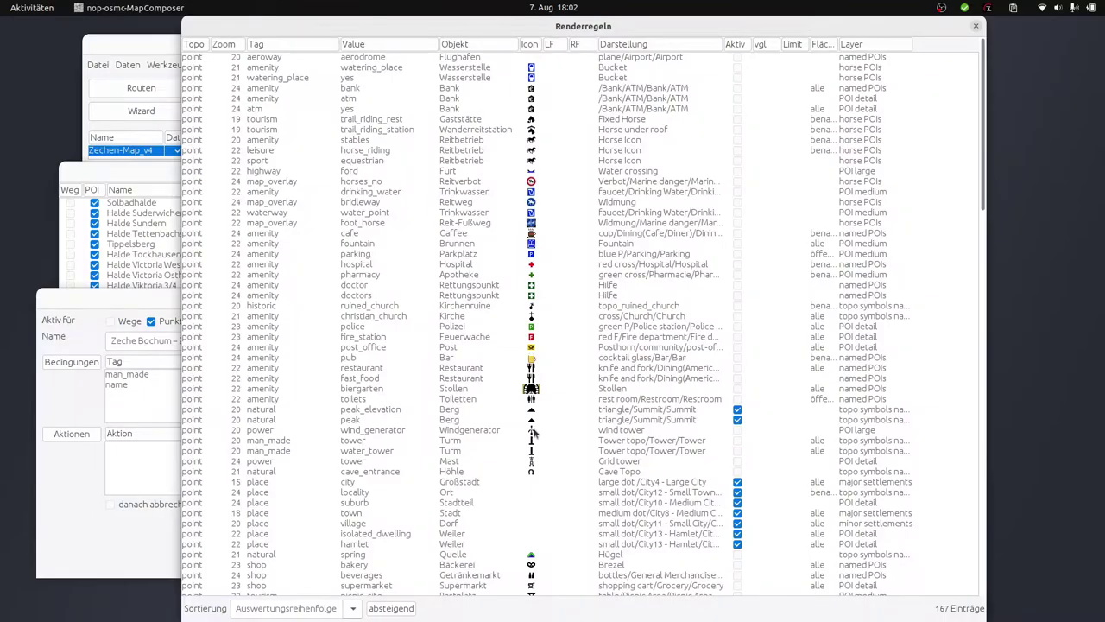
{"action": "scroll", "coordinate": [534, 428], "scroll_direction": "down", "scroll_amount": 10}
{"action": "scroll", "coordinate": [534, 429], "scroll_direction": "down", "scroll_amount": 10}
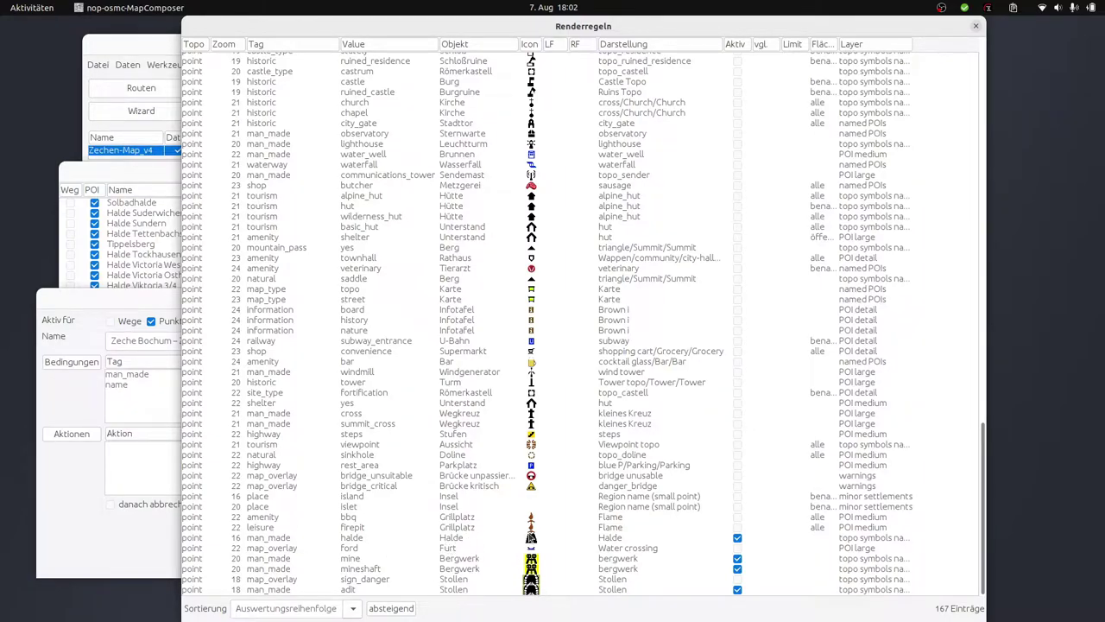
{"action": "left_click", "coordinate": [292, 528]}
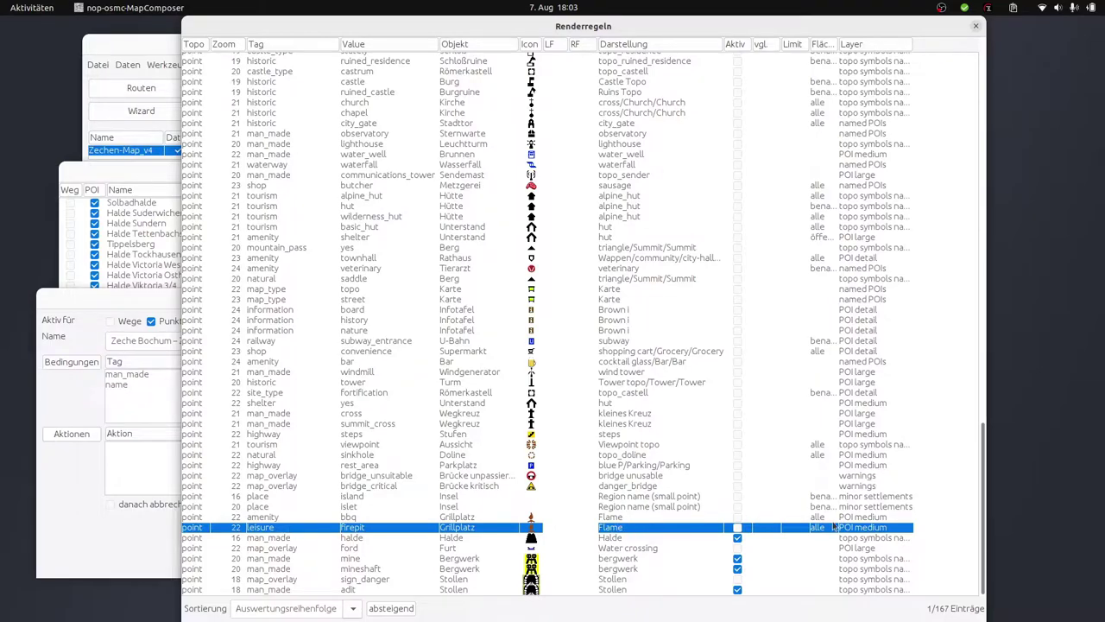
{"action": "double_click", "coordinate": [280, 529]}
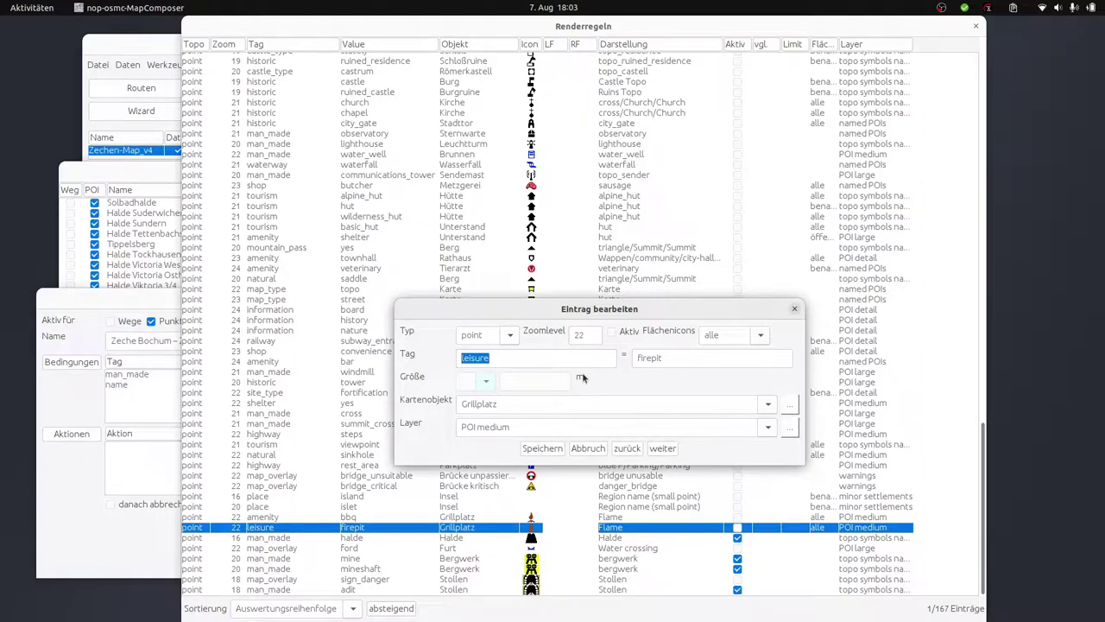
{"action": "type", "text": "man_made"}
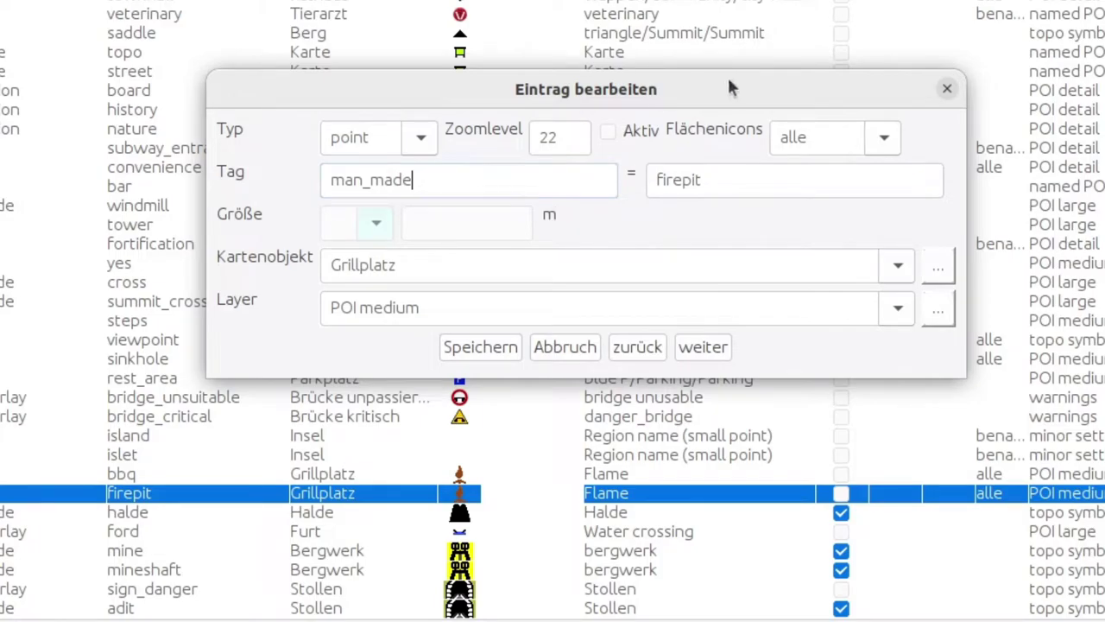
{"action": "double_click", "coordinate": [747, 178]}
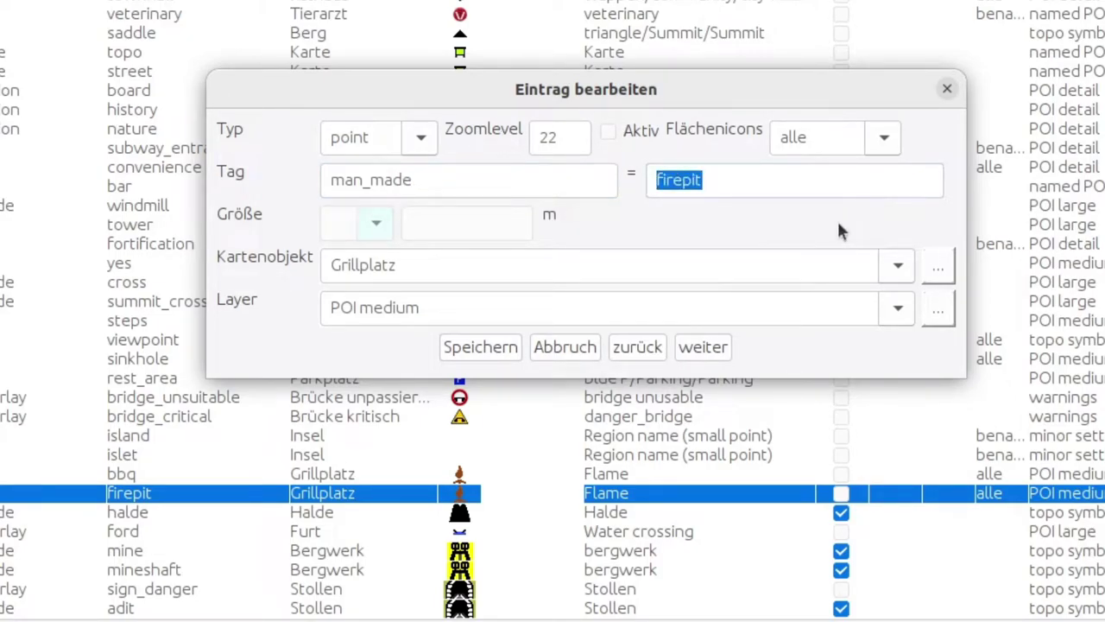
{"action": "type", "text": "F"}
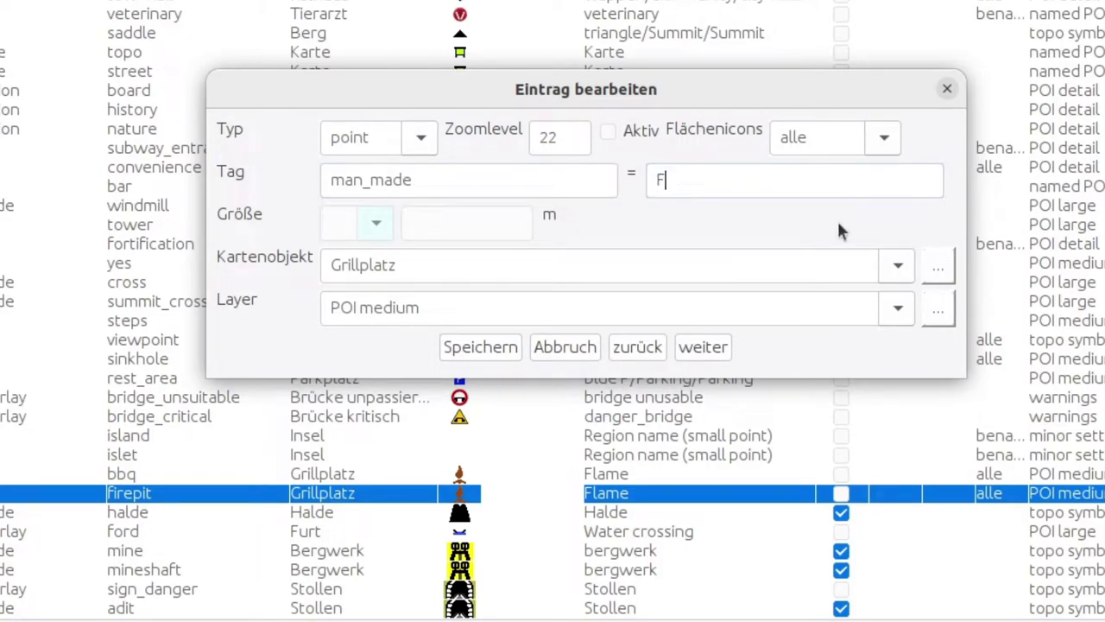
{"action": "type", "text": "Foderturm"}
{"action": "key", "text": "BackSpace"}
{"action": "key", "text": "BackSpace"}
{"action": "key", "text": "BackSpace"}
{"action": "key", "text": "BackSpace"}
{"action": "key", "text": "BackSpace"}
{"action": "key", "text": "BackSpace"}
{"action": "key", "text": "BackSpace"}
{"action": "key", "text": "BackSpace"}
{"action": "key", "text": "BackSpace"}
Set the man_made rule's tag value to f_turm, choose Ammonit as its Kartenobjekt and save the rule
{"action": "type", "text": "f_turm"}
{"action": "left_click", "coordinate": [897, 268]}
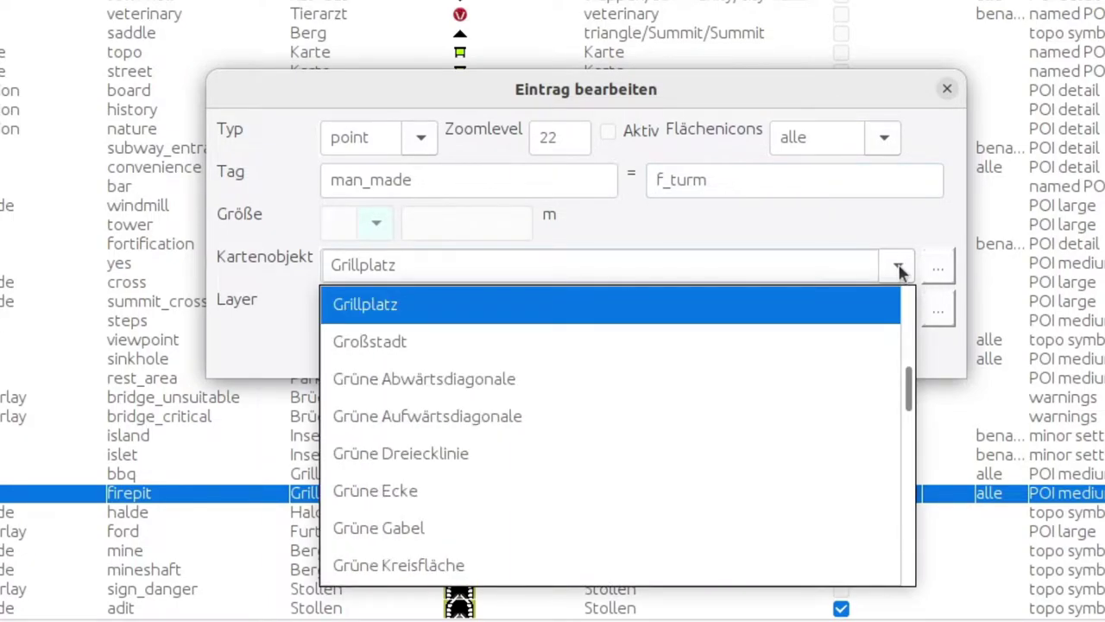
{"action": "scroll", "coordinate": [669, 440], "scroll_direction": "up", "scroll_amount": 5}
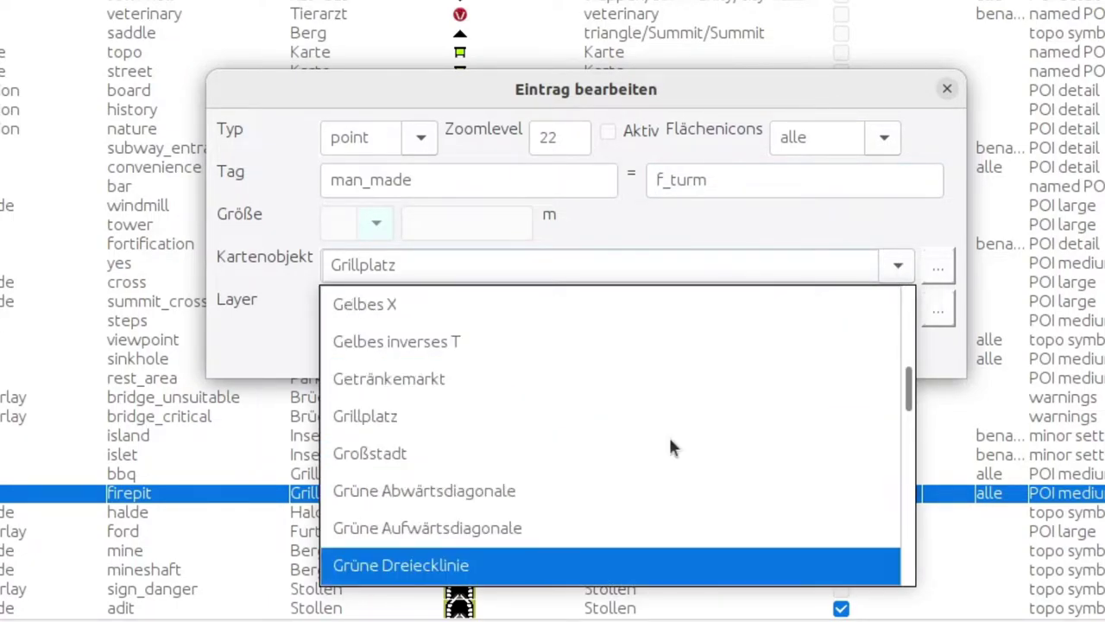
{"action": "scroll", "coordinate": [672, 446], "scroll_direction": "up", "scroll_amount": 4}
{"action": "scroll", "coordinate": [671, 446], "scroll_direction": "down", "scroll_amount": 10}
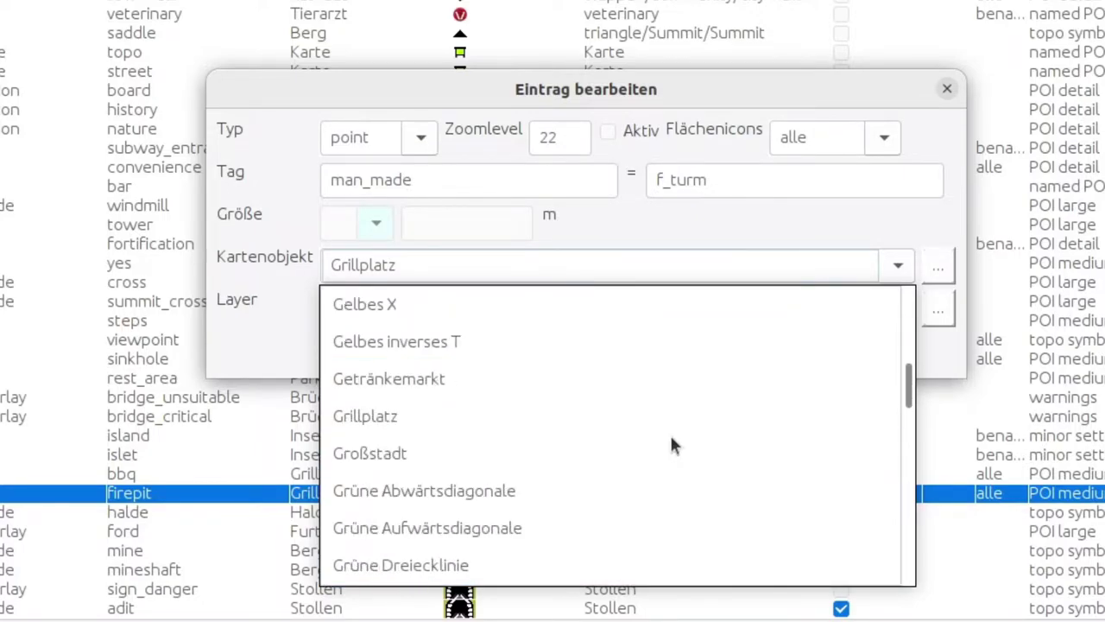
{"action": "scroll", "coordinate": [671, 437], "scroll_direction": "down", "scroll_amount": 10}
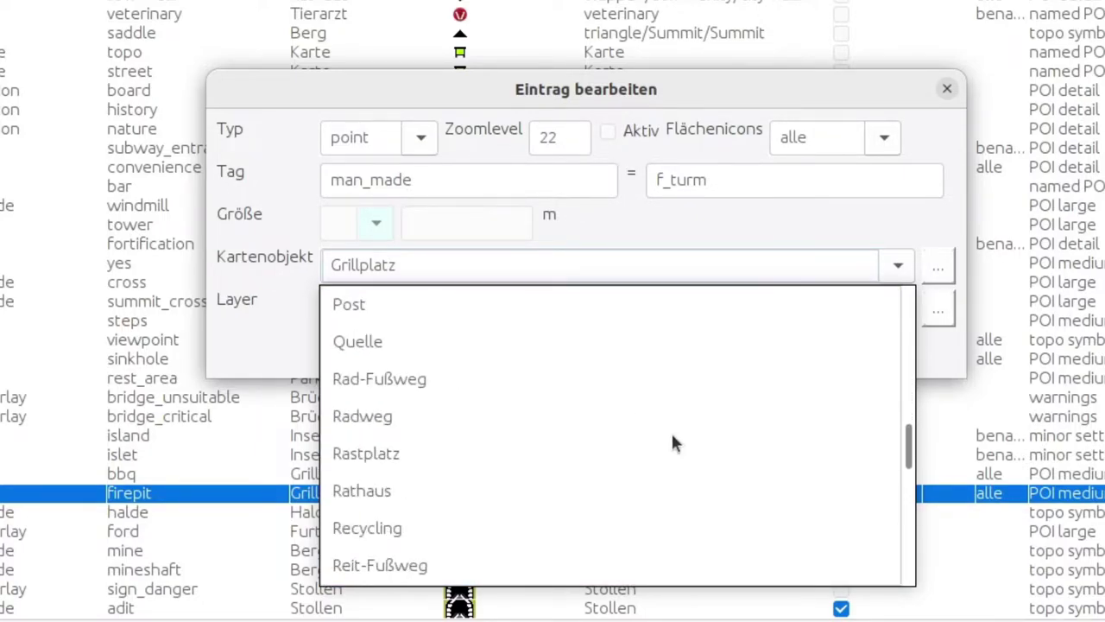
{"action": "scroll", "coordinate": [673, 441], "scroll_direction": "down", "scroll_amount": 5}
{"action": "scroll", "coordinate": [875, 377], "scroll_direction": "up", "scroll_amount": 15}
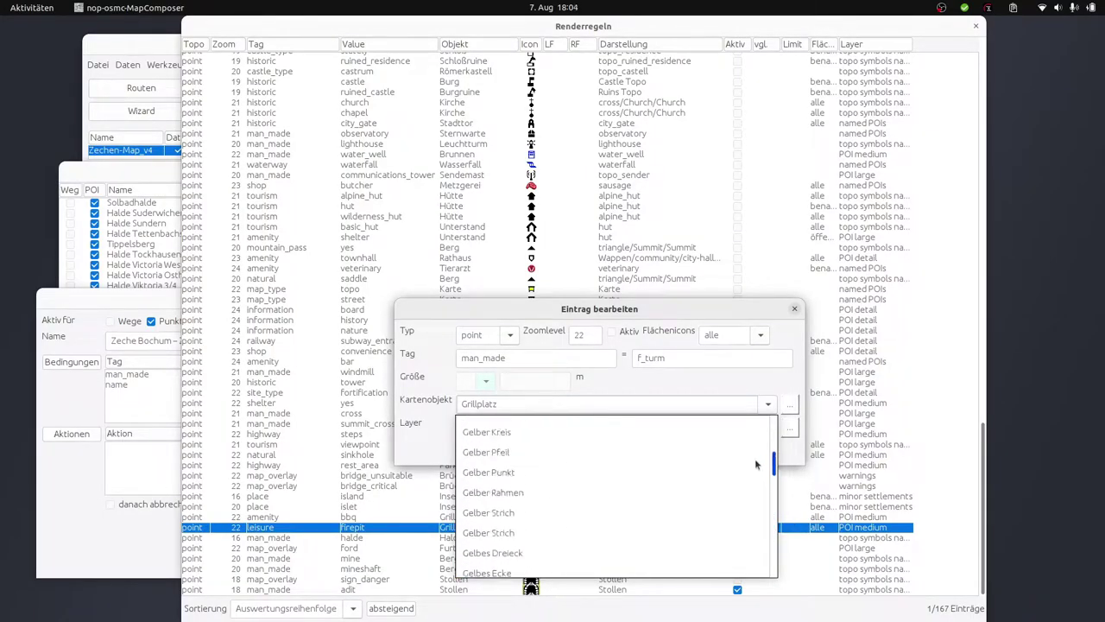
{"action": "scroll", "coordinate": [757, 445], "scroll_direction": "up", "scroll_amount": 10}
{"action": "left_click", "coordinate": [468, 431]}
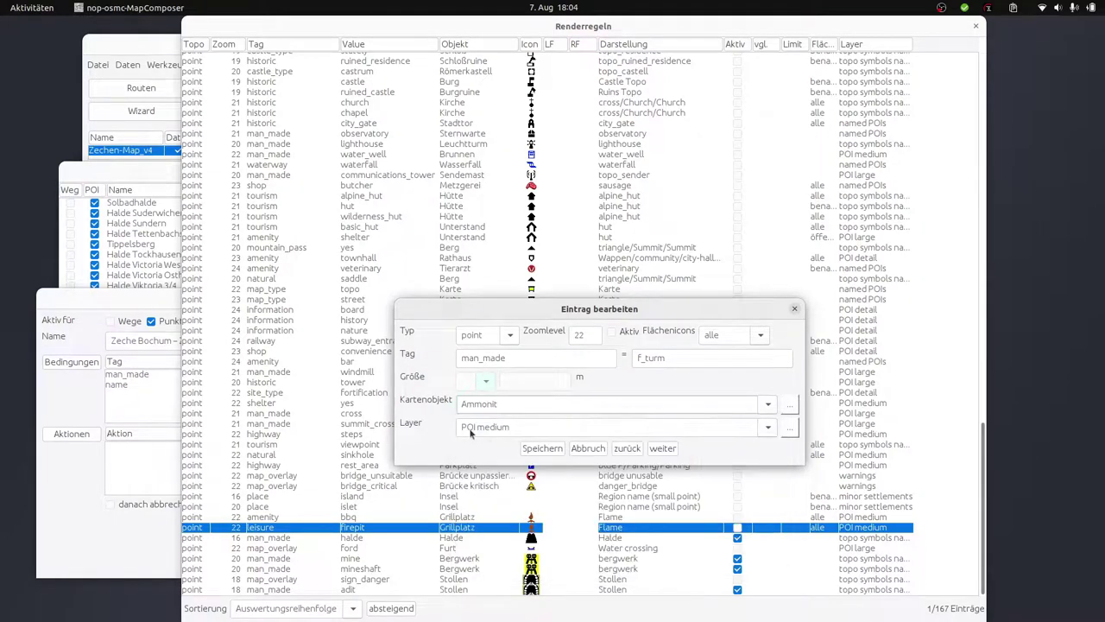
{"action": "left_click", "coordinate": [542, 448]}
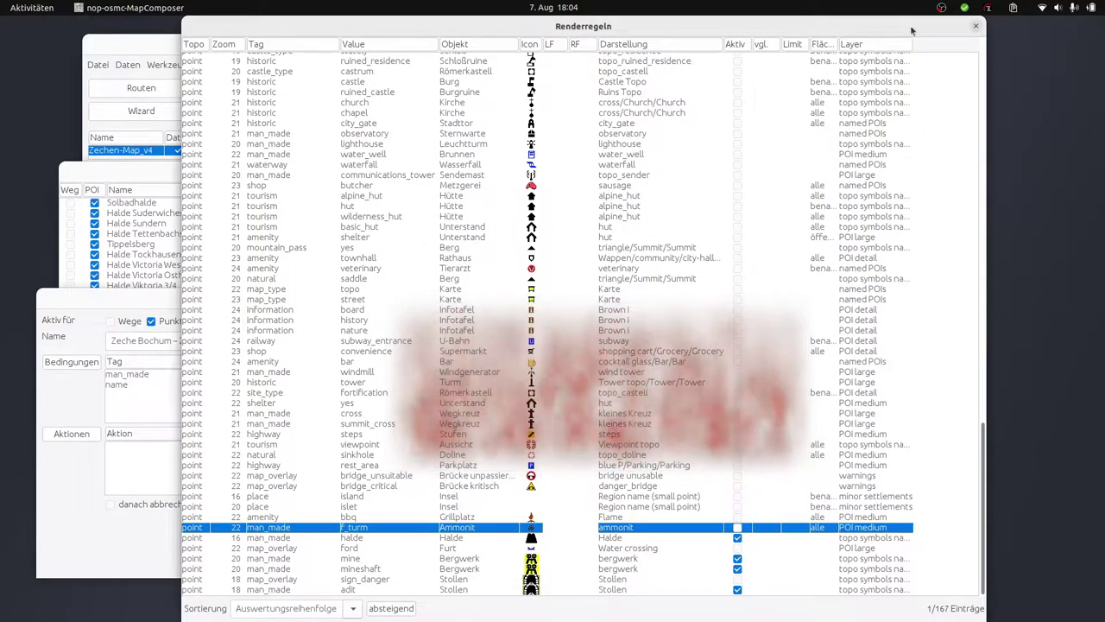
Check the entry "Bergwerk mit Fördertum" in the Kartenobjekte list, then return to the Renderregeln
{"action": "left_click", "coordinate": [976, 25]}
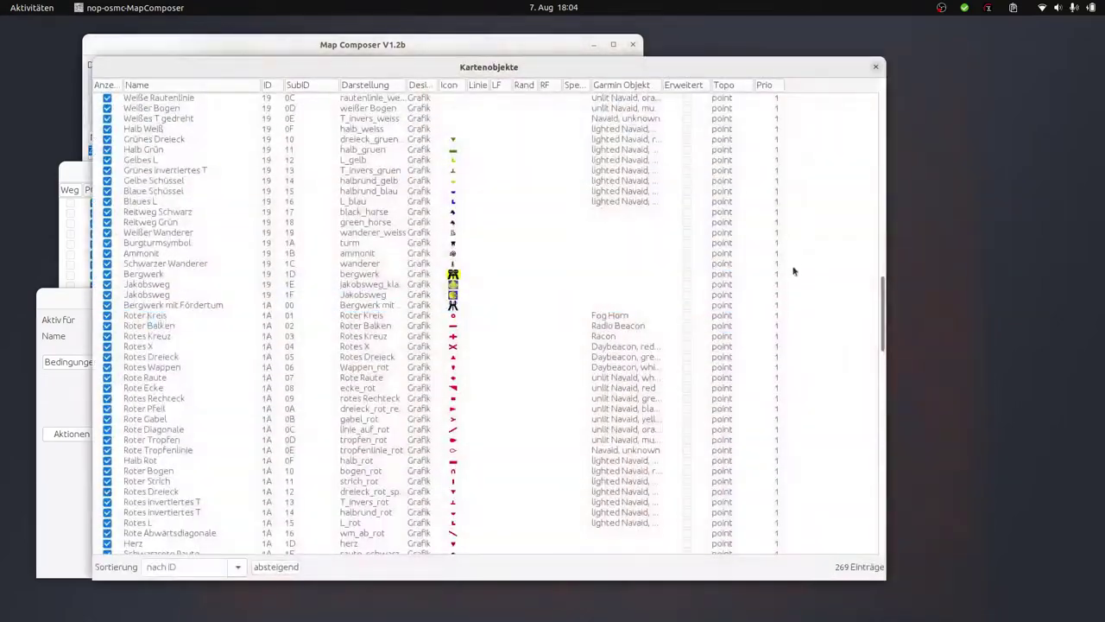
{"action": "left_click", "coordinate": [450, 304]}
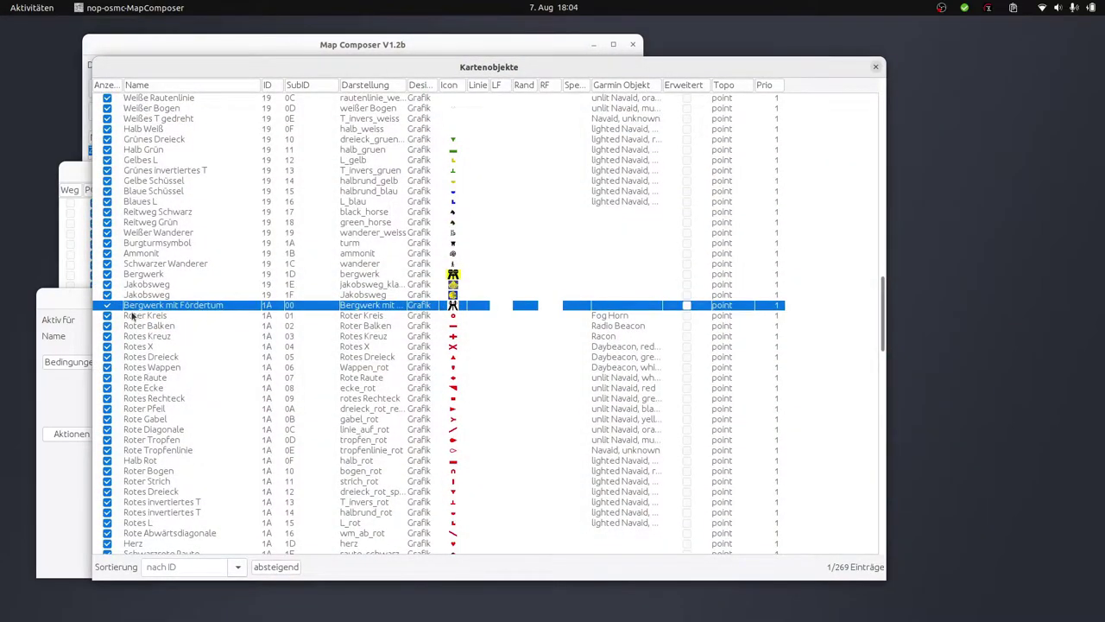
{"action": "left_click", "coordinate": [874, 67]}
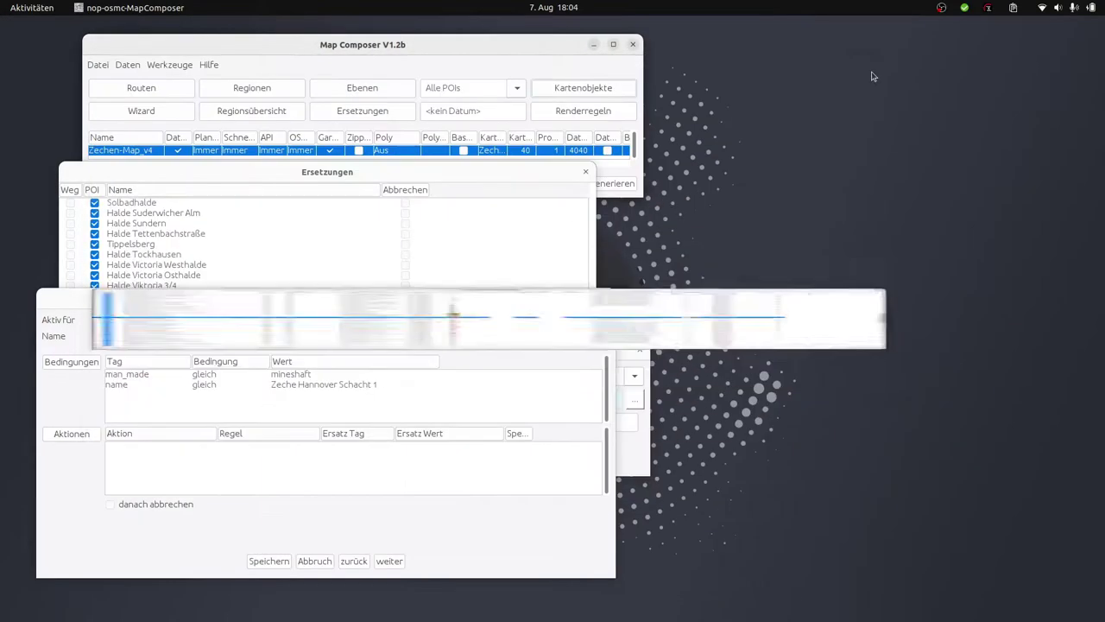
{"action": "left_click", "coordinate": [592, 108]}
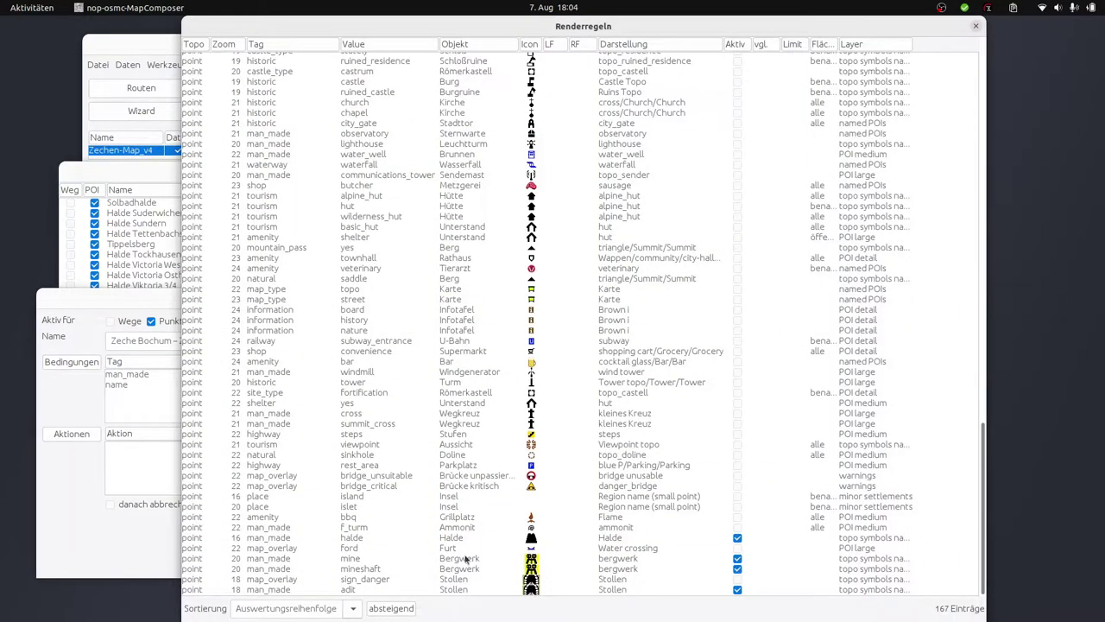
Change the Kartenobjekt of the man_made = f_turm rule to "Bergwerk mit Fördertum" and save it
{"action": "double_click", "coordinate": [364, 533]}
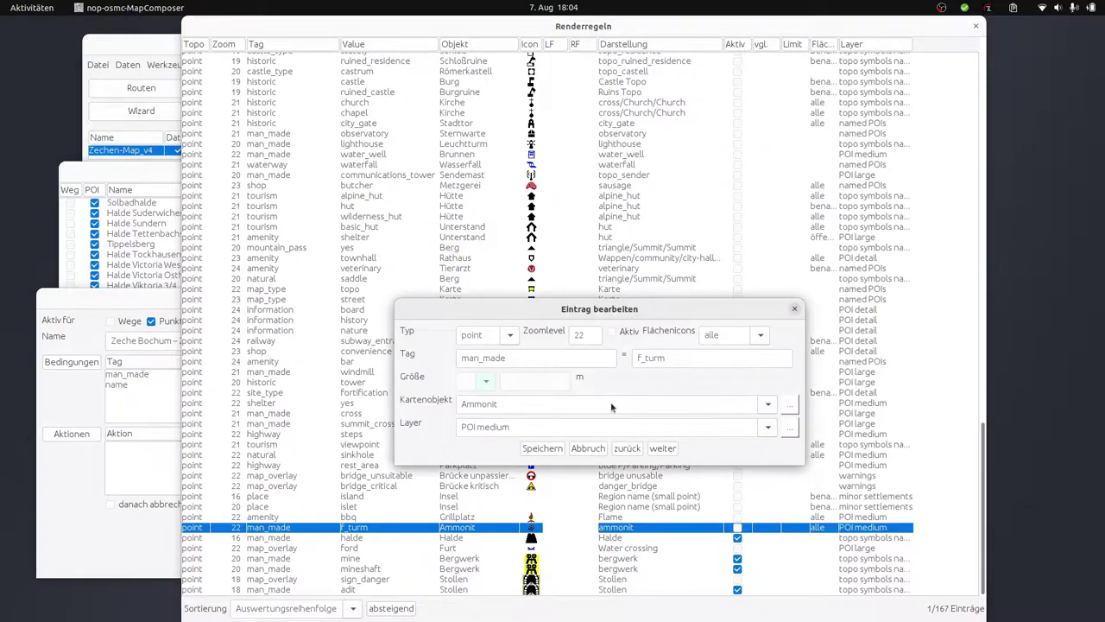
{"action": "left_click", "coordinate": [754, 404]}
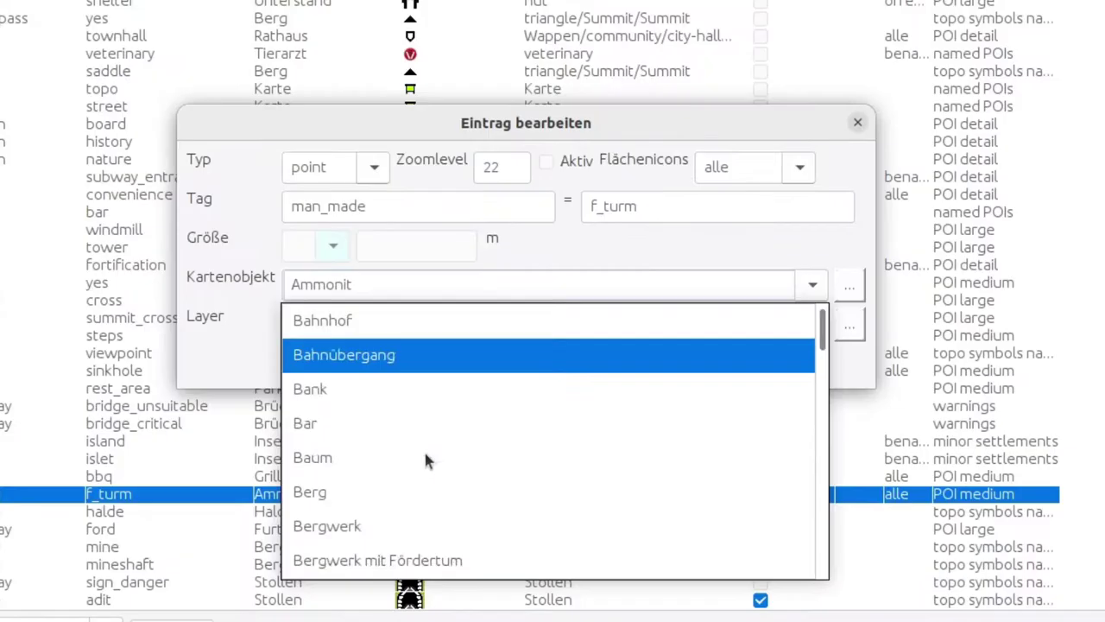
{"action": "scroll", "coordinate": [539, 500], "scroll_direction": "down", "scroll_amount": 2}
{"action": "scroll", "coordinate": [424, 458], "scroll_direction": "up", "scroll_amount": 2}
{"action": "left_click", "coordinate": [378, 458]}
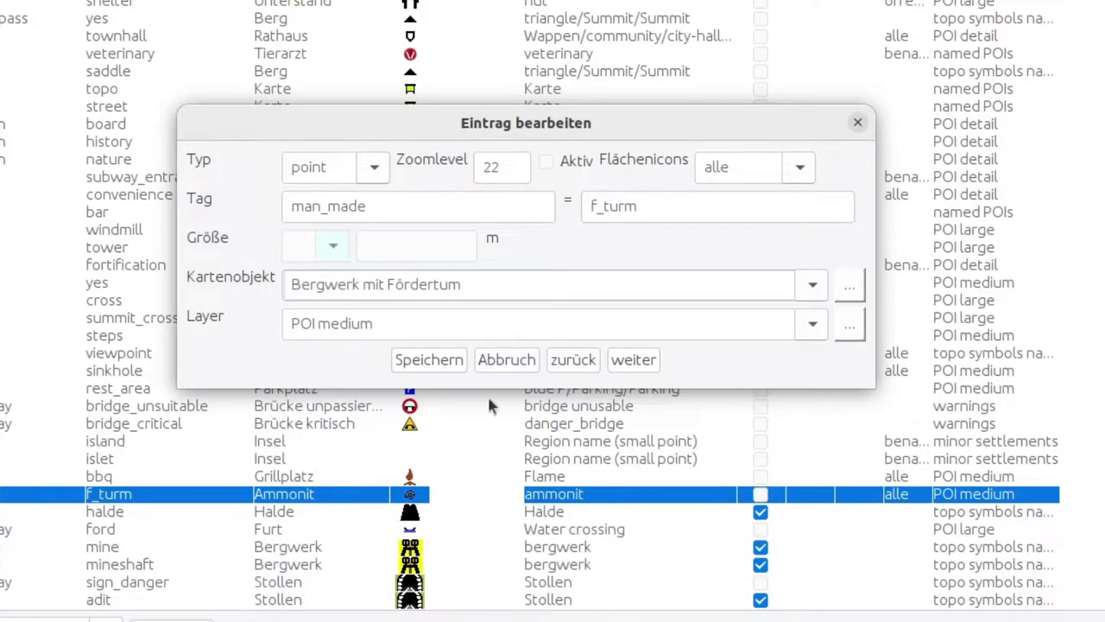
{"action": "left_click", "coordinate": [431, 363]}
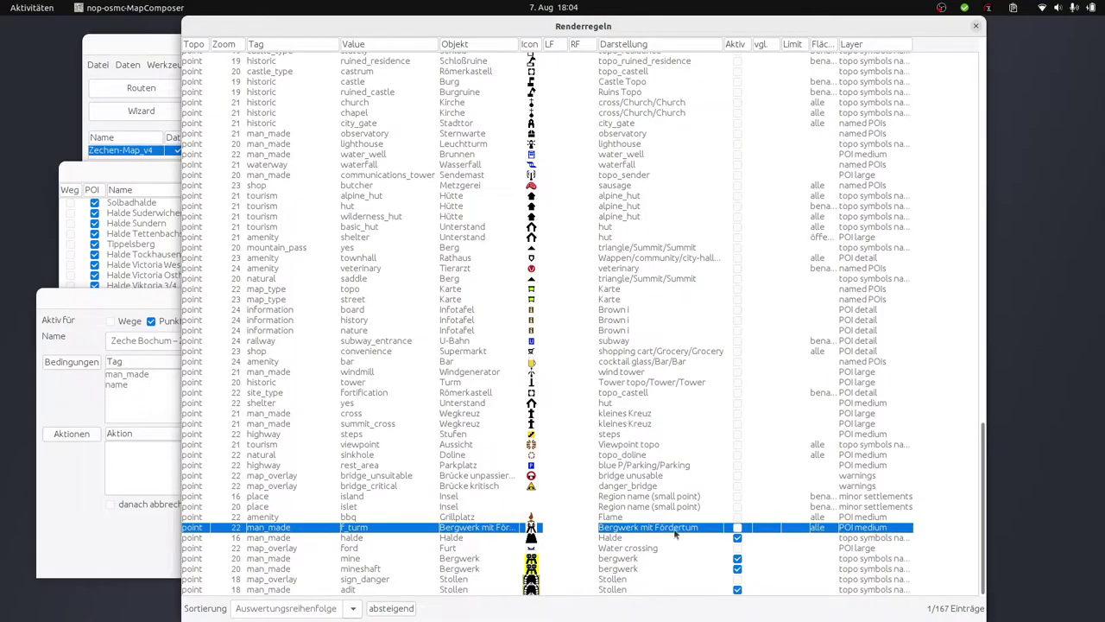
Activate the man_made = f_turm rule with Zoomlevel 18 and the layer "topo symbols named", and save it
{"action": "double_click", "coordinate": [657, 496]}
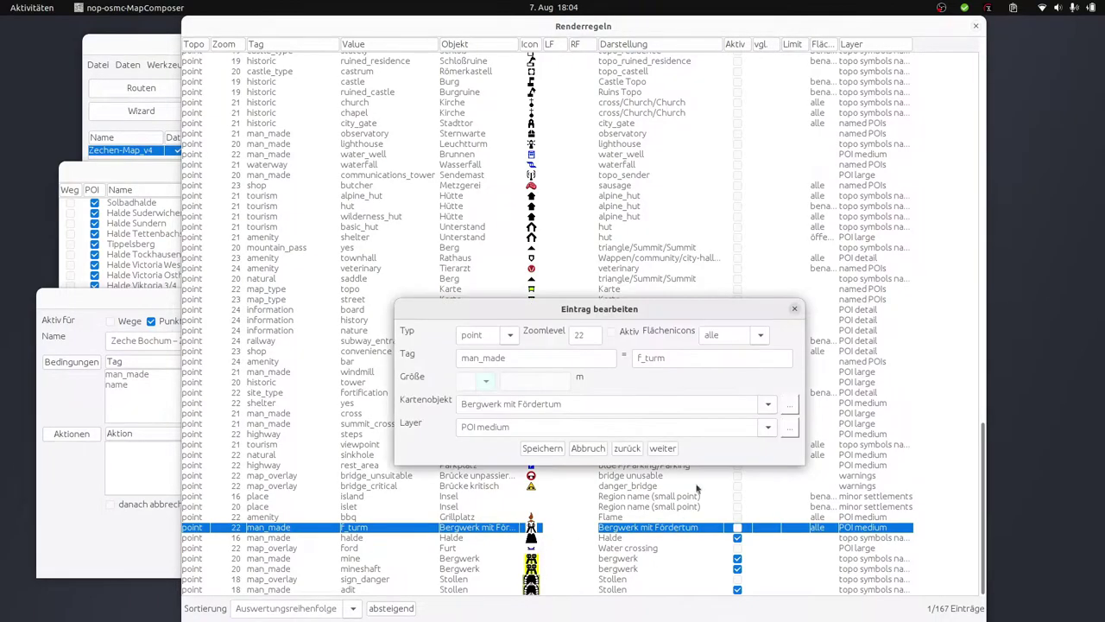
{"action": "left_click", "coordinate": [620, 336]}
{"action": "left_click_drag", "start_coordinate": [587, 336], "coordinate": [541, 330]}
{"action": "type", "text": "2"}
{"action": "type", "text": "18"}
{"action": "left_click", "coordinate": [768, 427]}
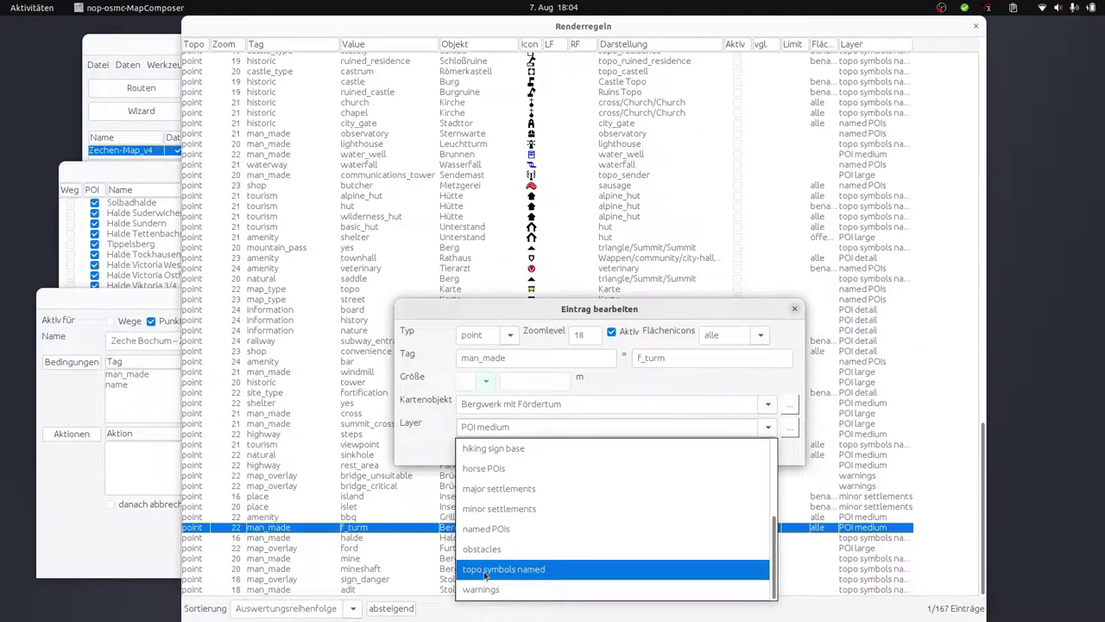
{"action": "left_click", "coordinate": [507, 572]}
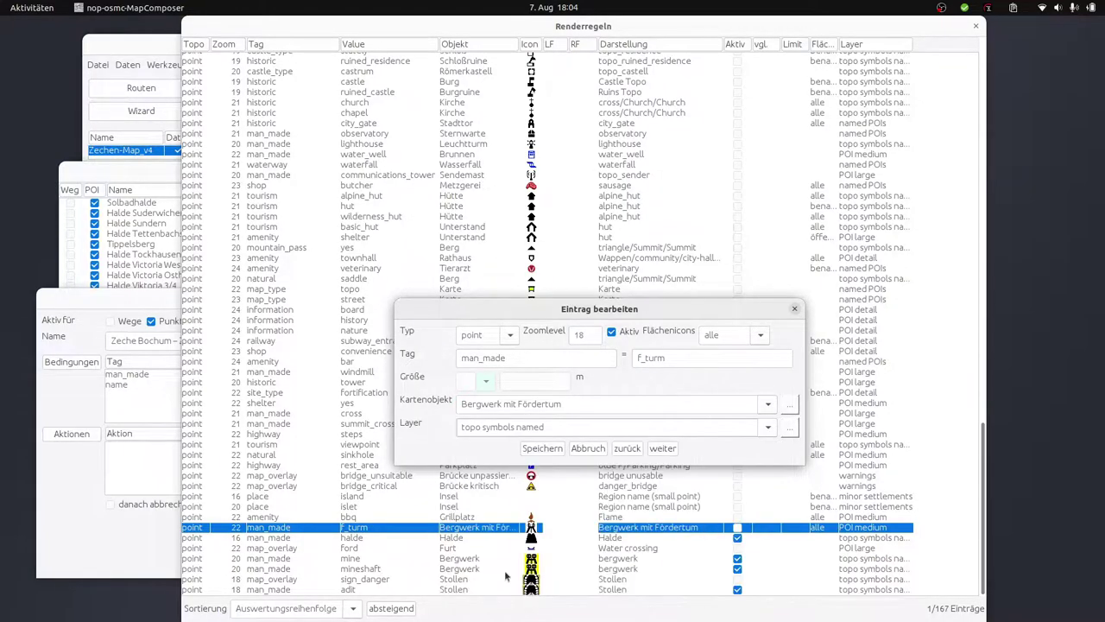
{"action": "left_click", "coordinate": [542, 448]}
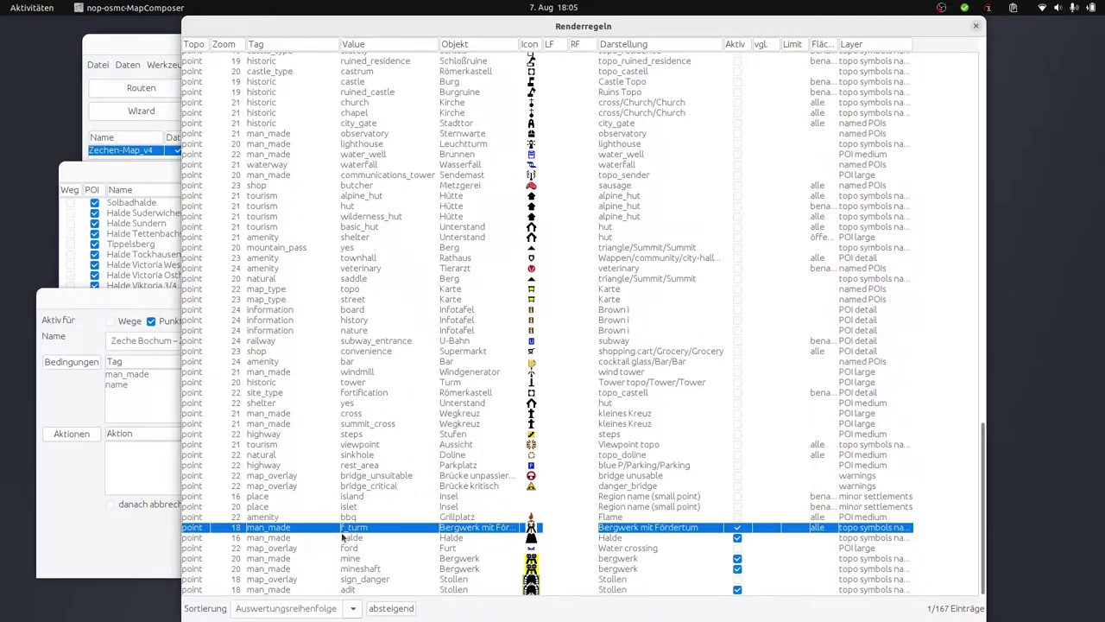
Return to the replacement and create its "Tag austauschen" action with the Ersatz man_made = f_turm
{"action": "left_click", "coordinate": [975, 26]}
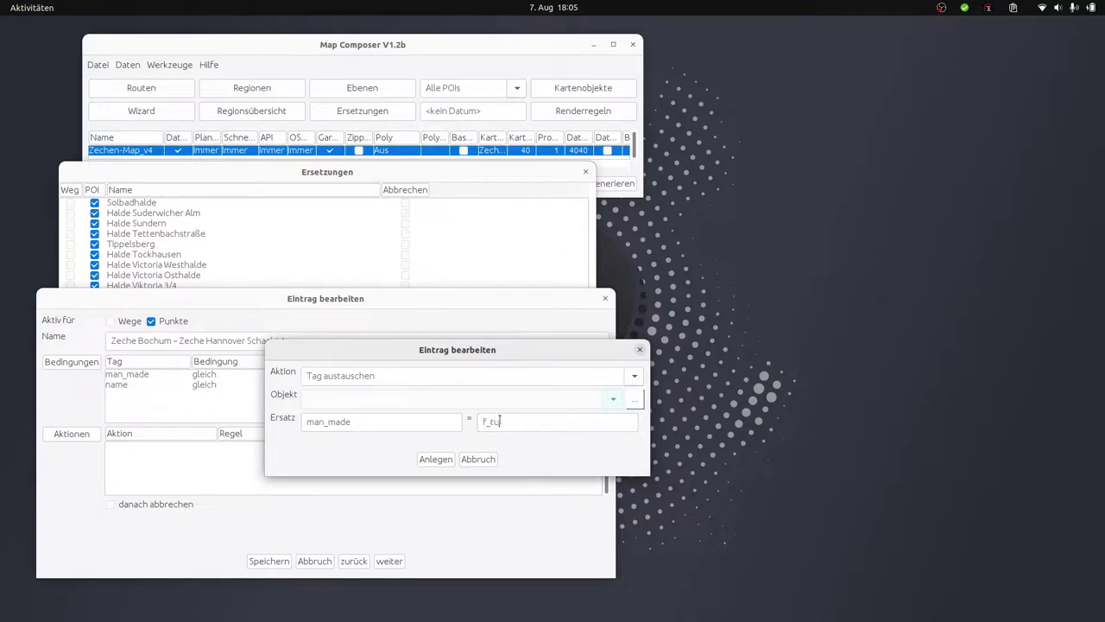
{"action": "type", "text": "rm"}
{"action": "left_click", "coordinate": [436, 459]}
{"action": "left_click", "coordinate": [71, 433]}
{"action": "left_click", "coordinate": [374, 375]}
{"action": "left_click", "coordinate": [325, 451]}
{"action": "type", "text": "man_made"}
{"action": "key", "text": "Tab"}
{"action": "type", "text": "f_turm"}
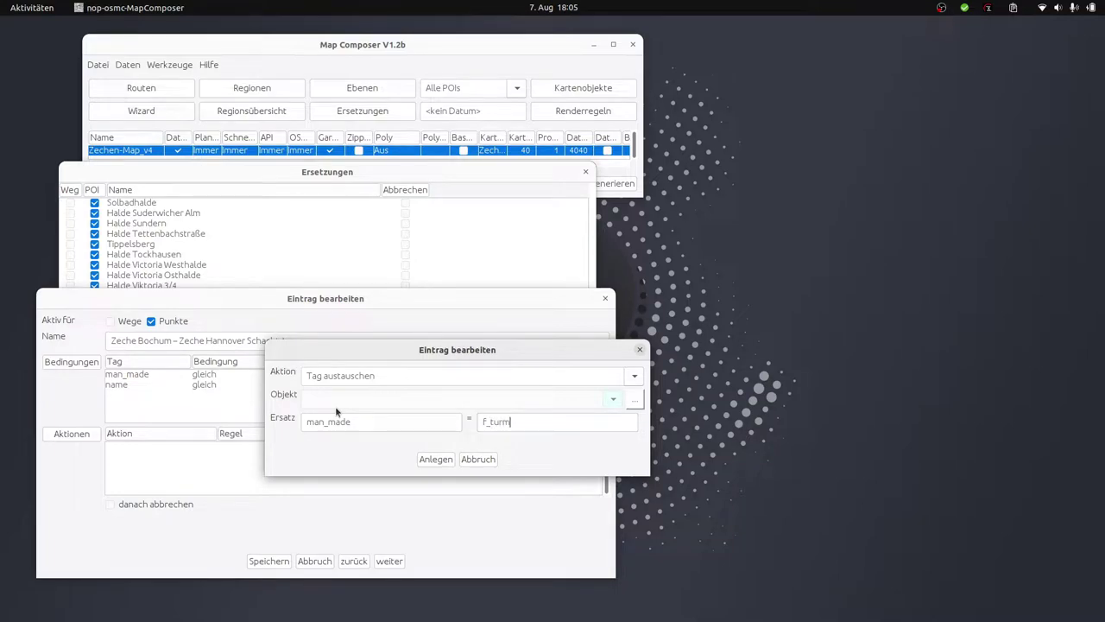
{"action": "left_click", "coordinate": [435, 458]}
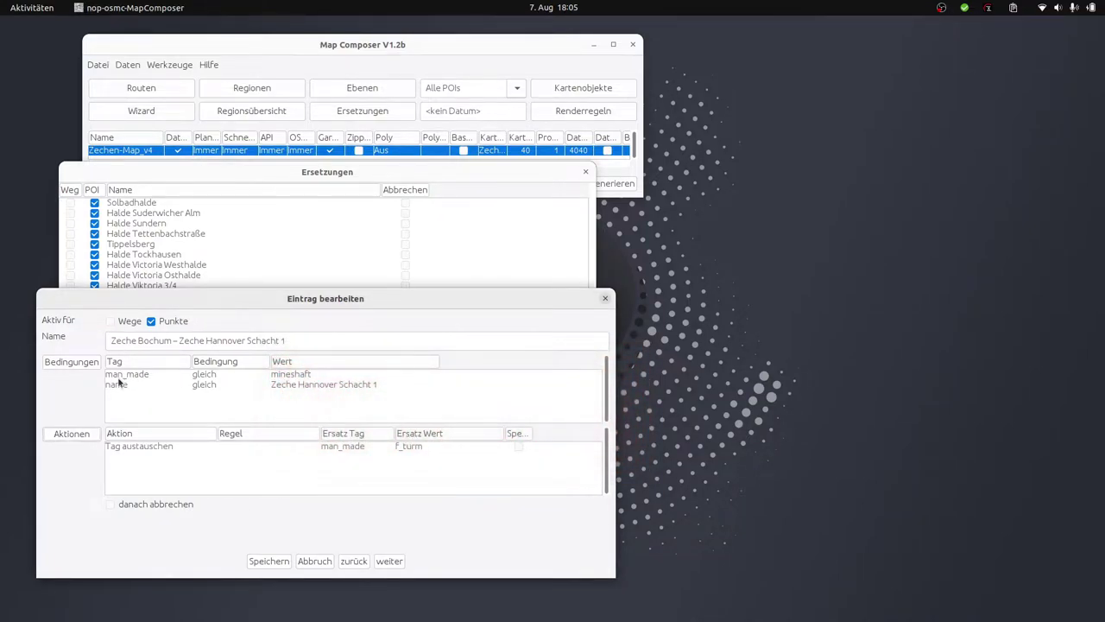
Add a "Tag mit Text erweitern" action with the Ersatz name = "Zeche Hannover Schacht 1", copying the text from the replacement's Name
{"action": "left_click", "coordinate": [71, 437]}
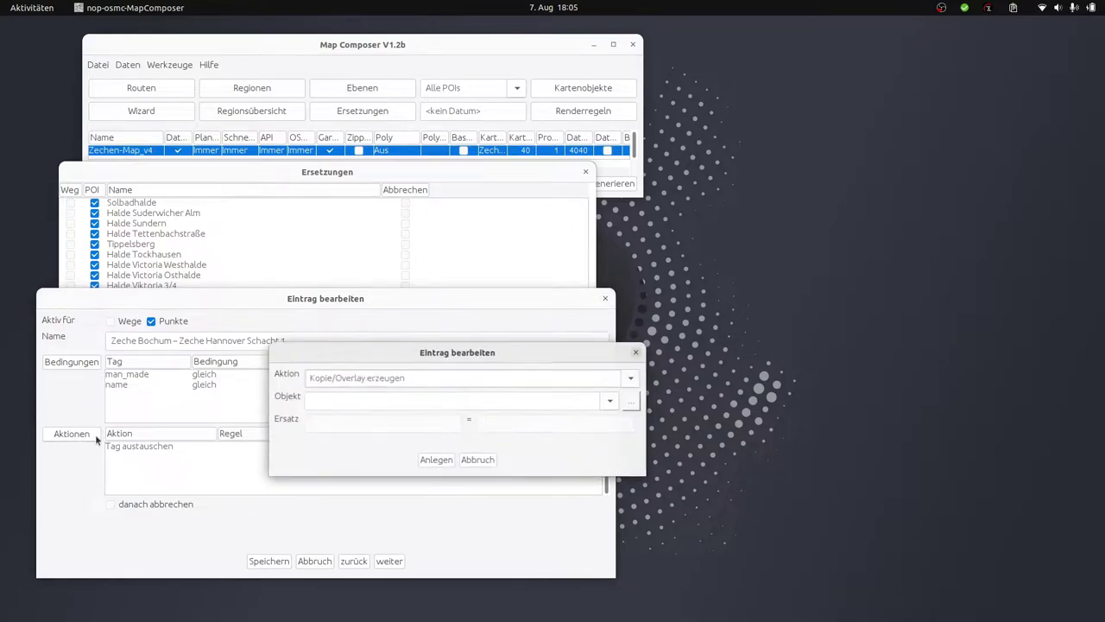
{"action": "left_click", "coordinate": [345, 378]}
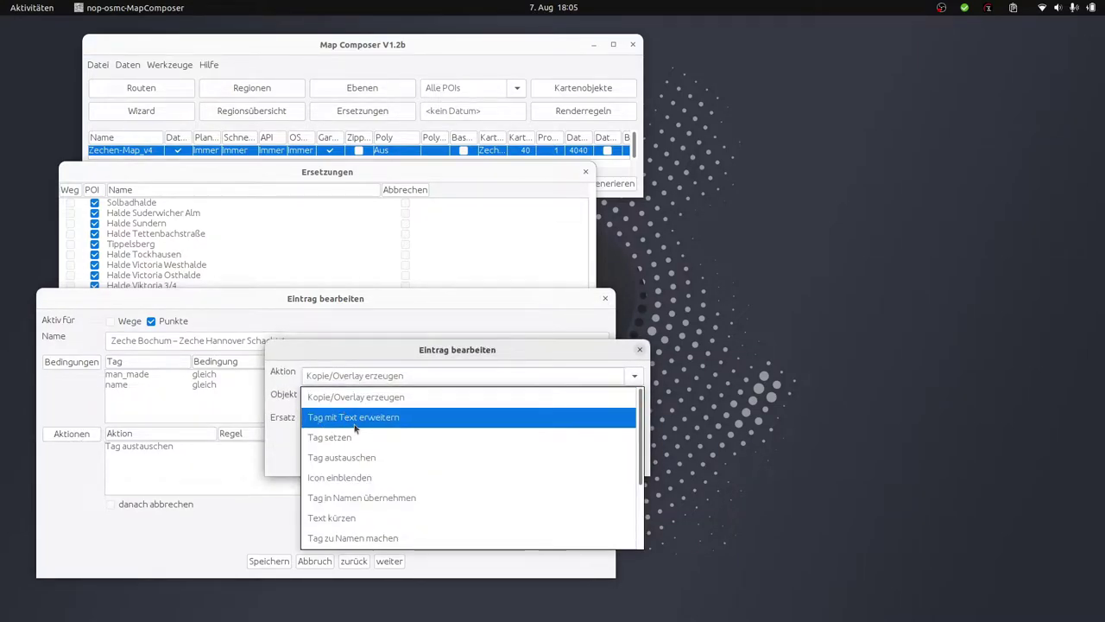
{"action": "left_click", "coordinate": [354, 423]}
{"action": "type", "text": "name"}
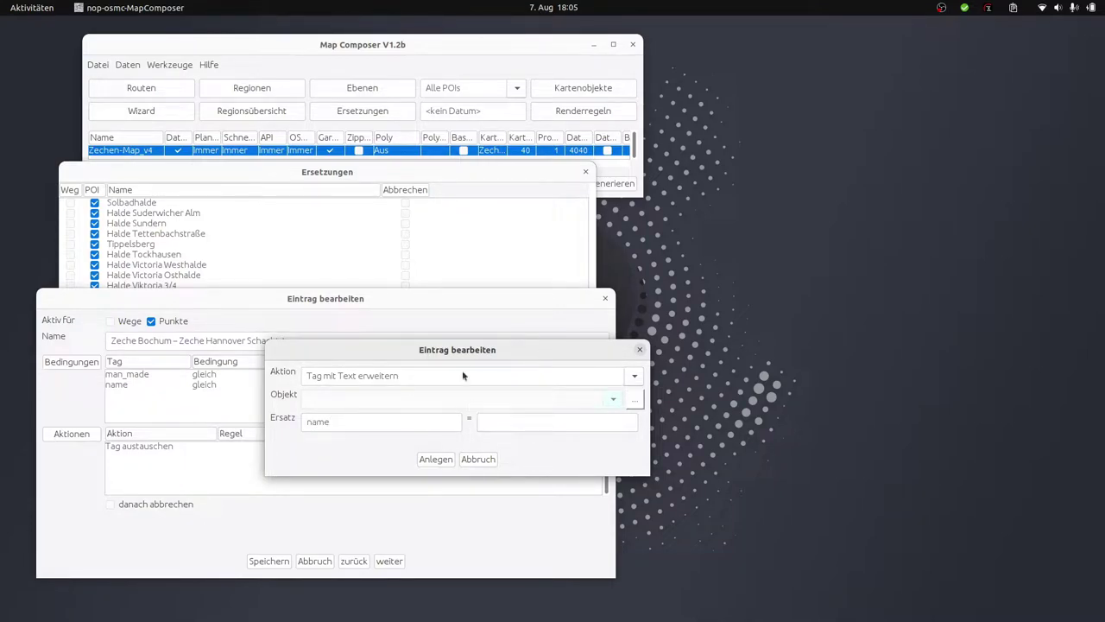
{"action": "left_click_drag", "start_coordinate": [510, 350], "coordinate": [593, 346]}
{"action": "left_click_drag", "start_coordinate": [286, 341], "coordinate": [179, 340]}
{"action": "key", "text": "ctrl+c"}
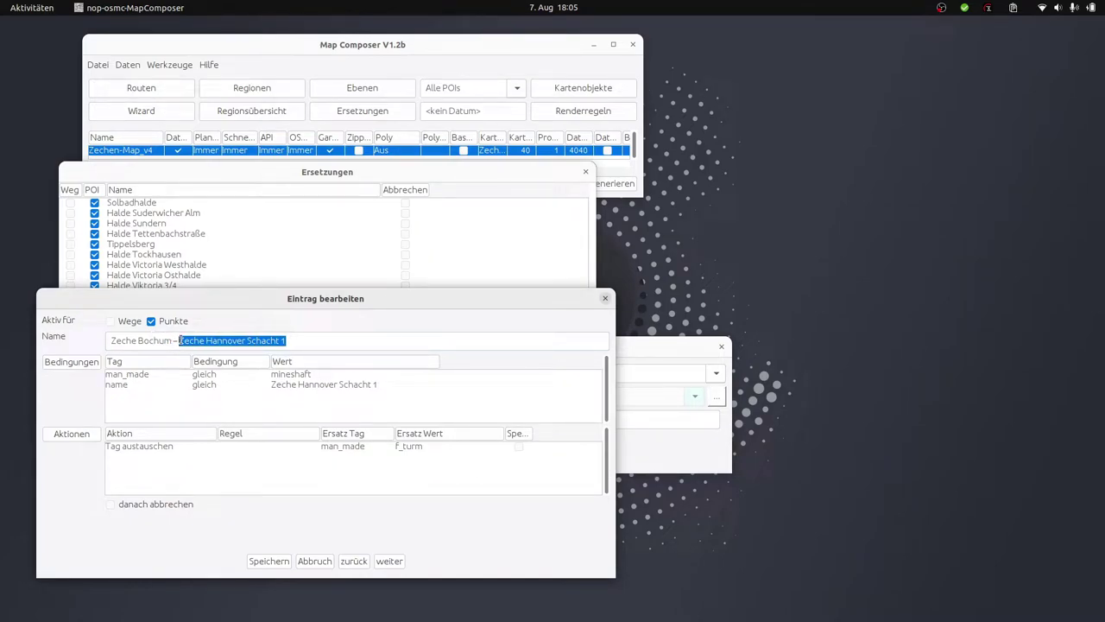
{"action": "left_click", "coordinate": [656, 420]}
{"action": "key", "text": "ctrl+v"}
{"action": "left_click", "coordinate": [511, 456]}
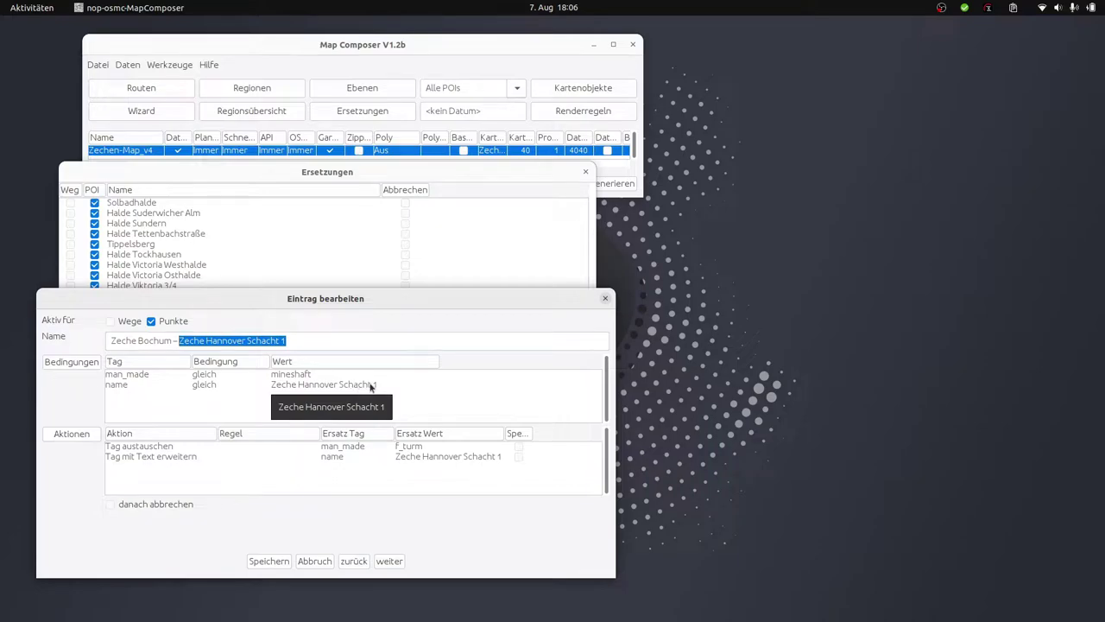
Switch to the Reit- und Wanderkarte in Google Chrome and search for the place "Zeche Hannover Schacht 1"
{"action": "mouse_move", "coordinate": [3, 440]}
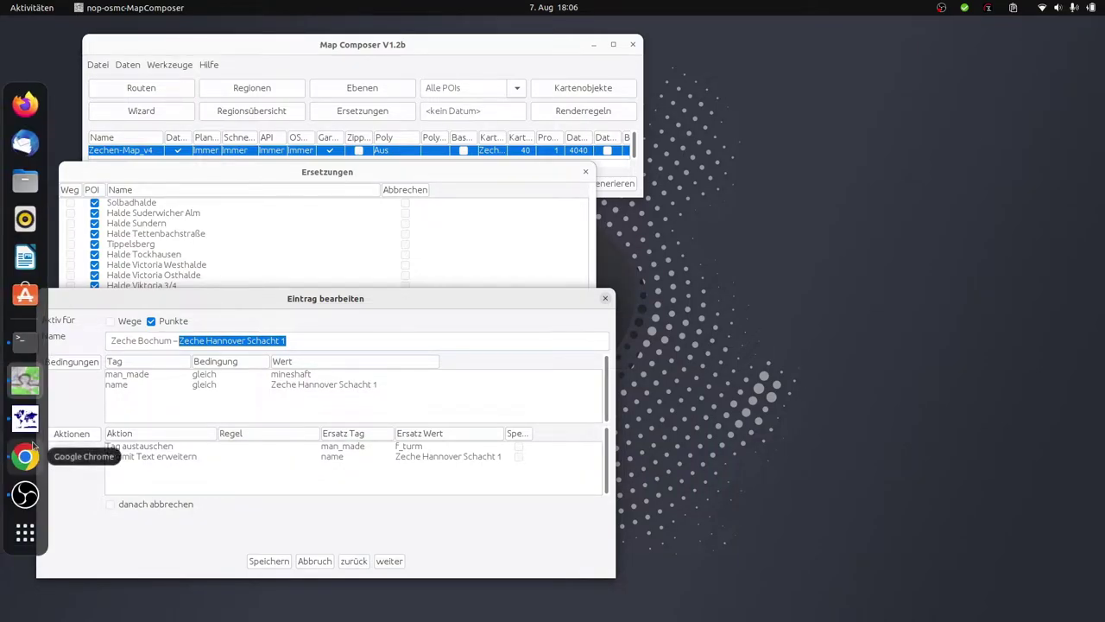
{"action": "left_click", "coordinate": [33, 444]}
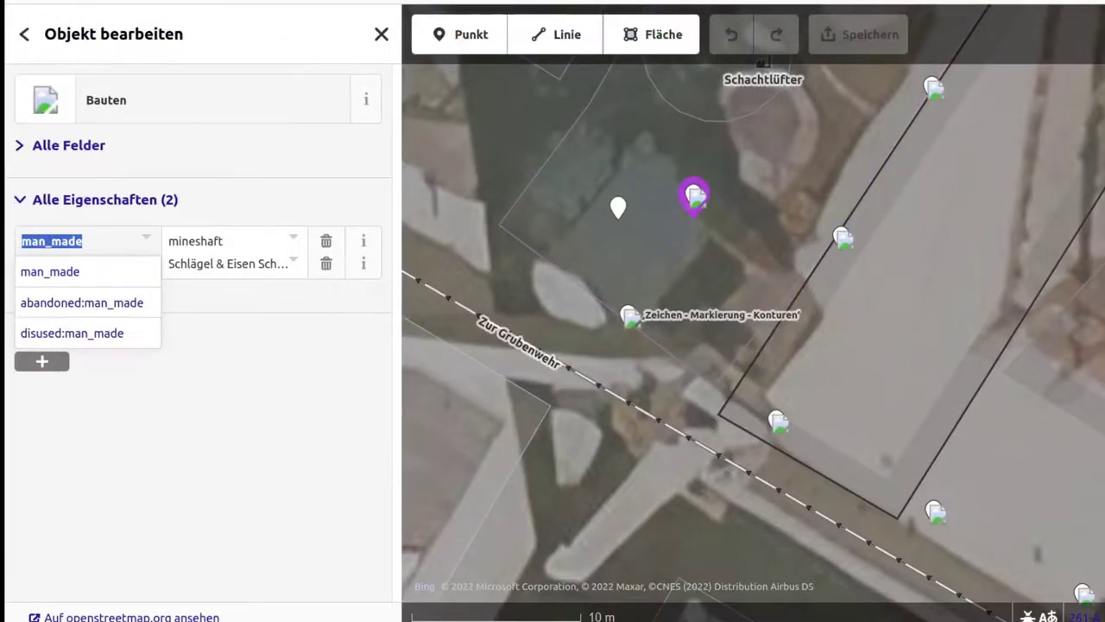
{"action": "key", "text": "ctrl+Tab"}
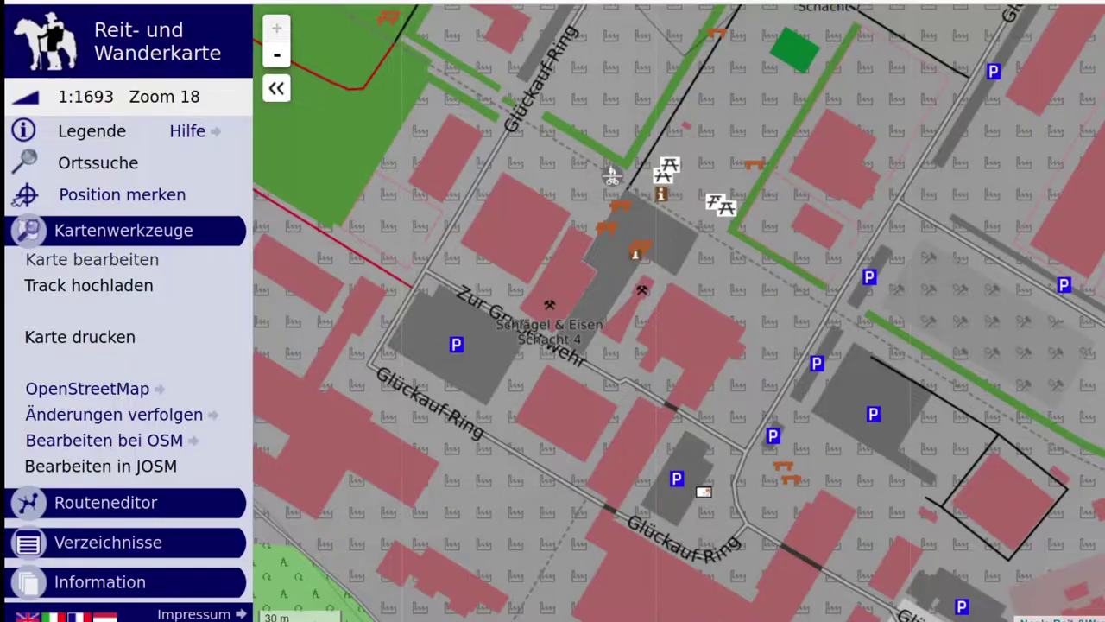
{"action": "left_click", "coordinate": [107, 162]}
{"action": "left_click", "coordinate": [213, 158]}
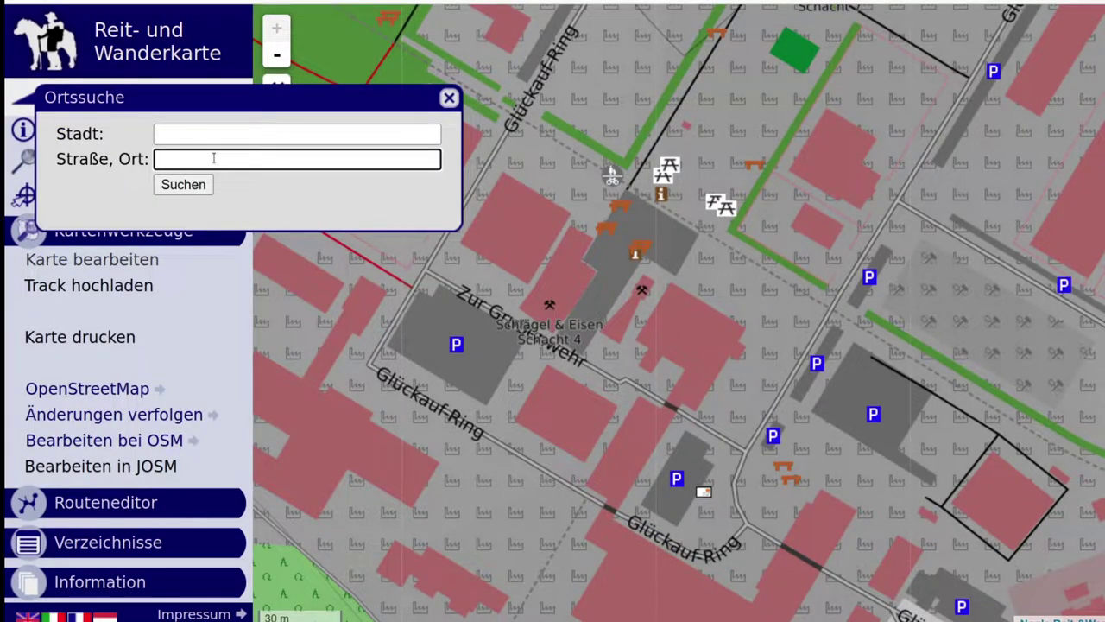
{"action": "key", "text": "ctrl+v"}
{"action": "key", "text": "Return"}
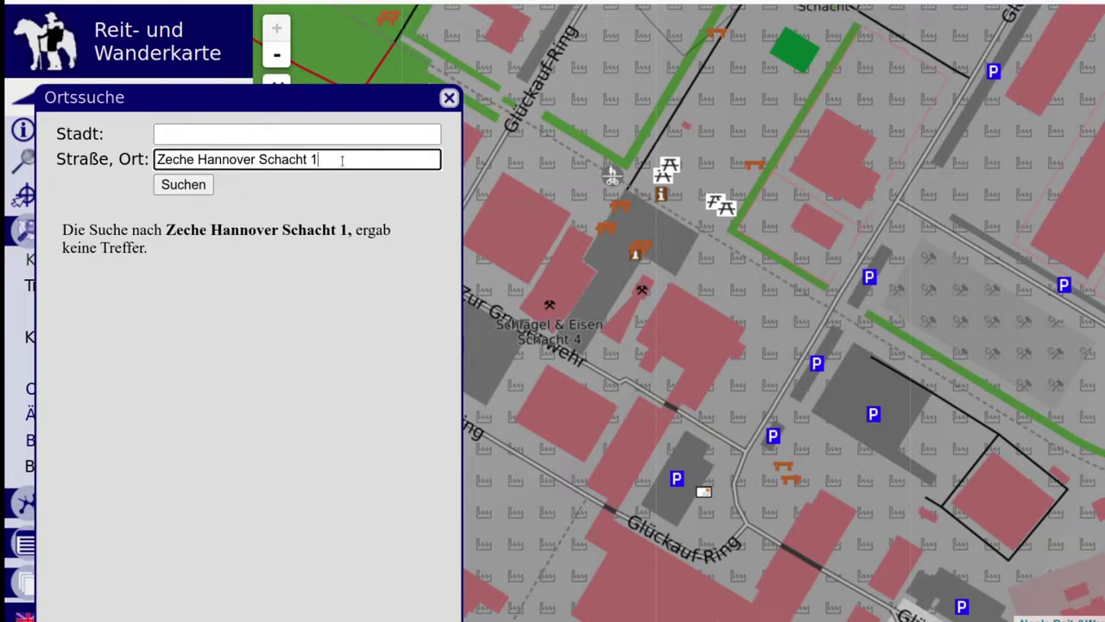
Shorten the place search to "Zeche Hannover", go to the Hannoverstraße result and bring Hannover Schacht 1 into view on the map
{"action": "left_click_drag", "start_coordinate": [251, 161], "coordinate": [399, 166]}
{"action": "key", "text": "BackSpace"}
{"action": "key", "text": "Return"}
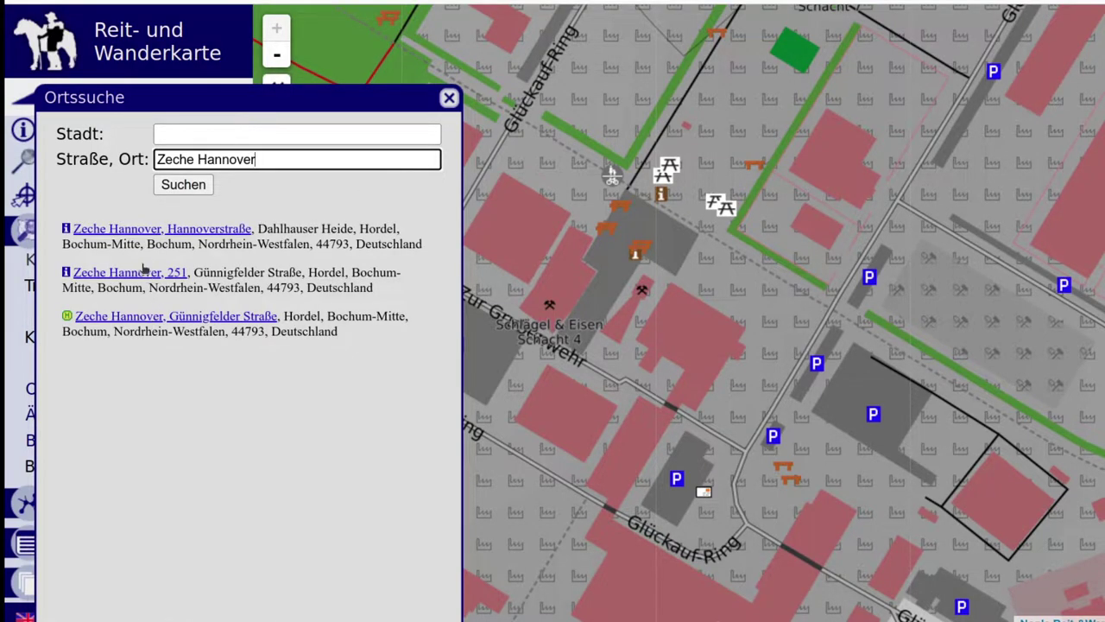
{"action": "left_click", "coordinate": [129, 229]}
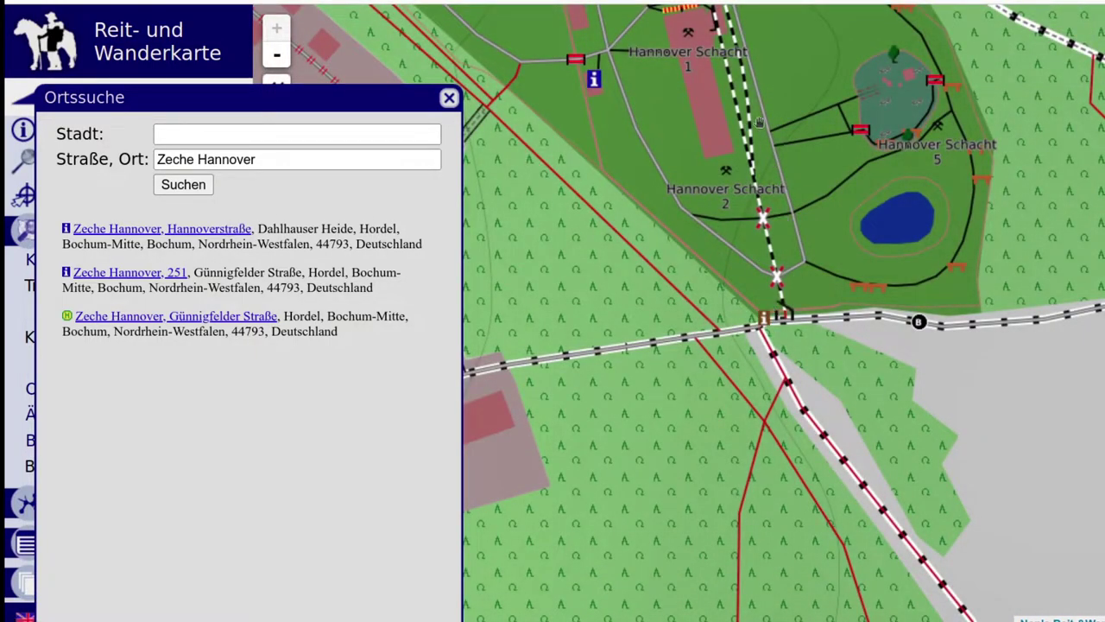
{"action": "left_click_drag", "start_coordinate": [758, 123], "coordinate": [801, 340]}
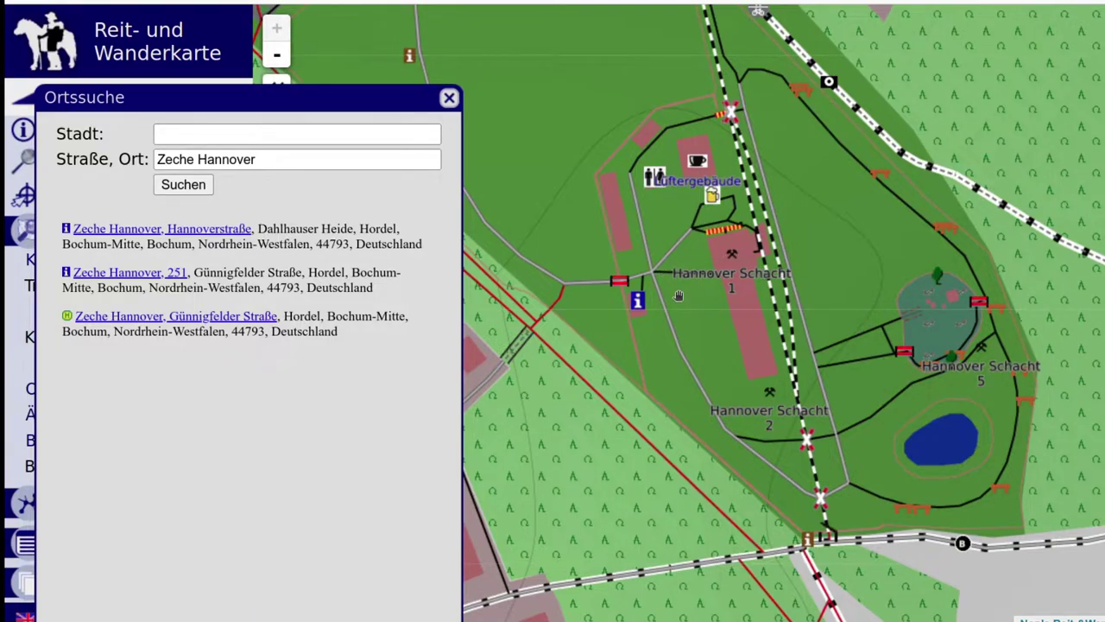
Open the map editor at Zeche Hannover and inspect the machine house and the shaft point for its exact OSM name
{"action": "left_click", "coordinate": [449, 97]}
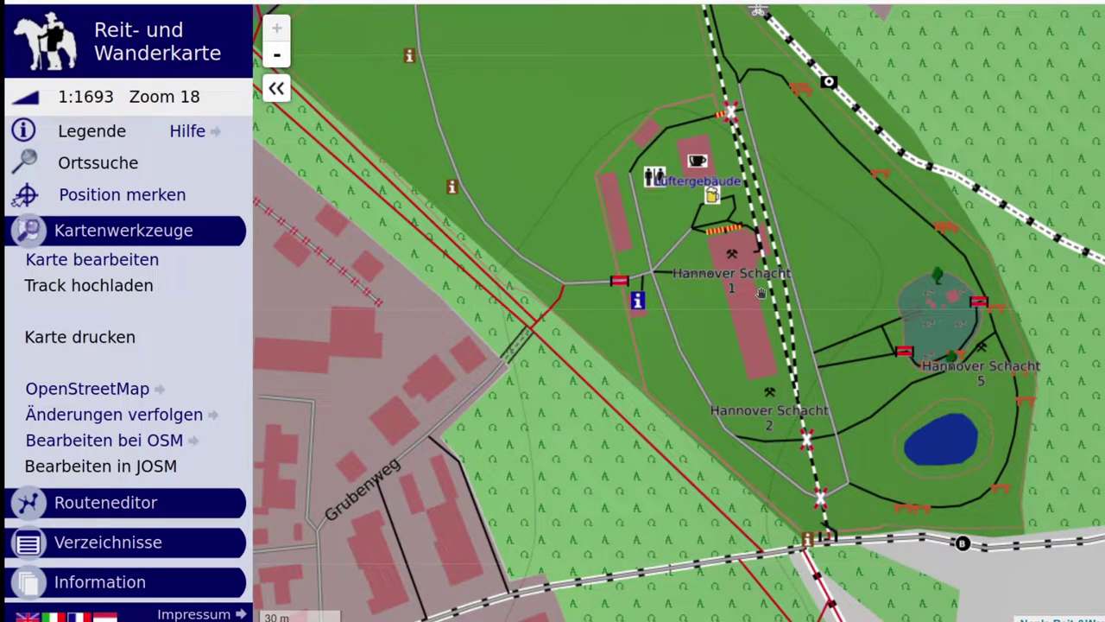
{"action": "left_click", "coordinate": [102, 261]}
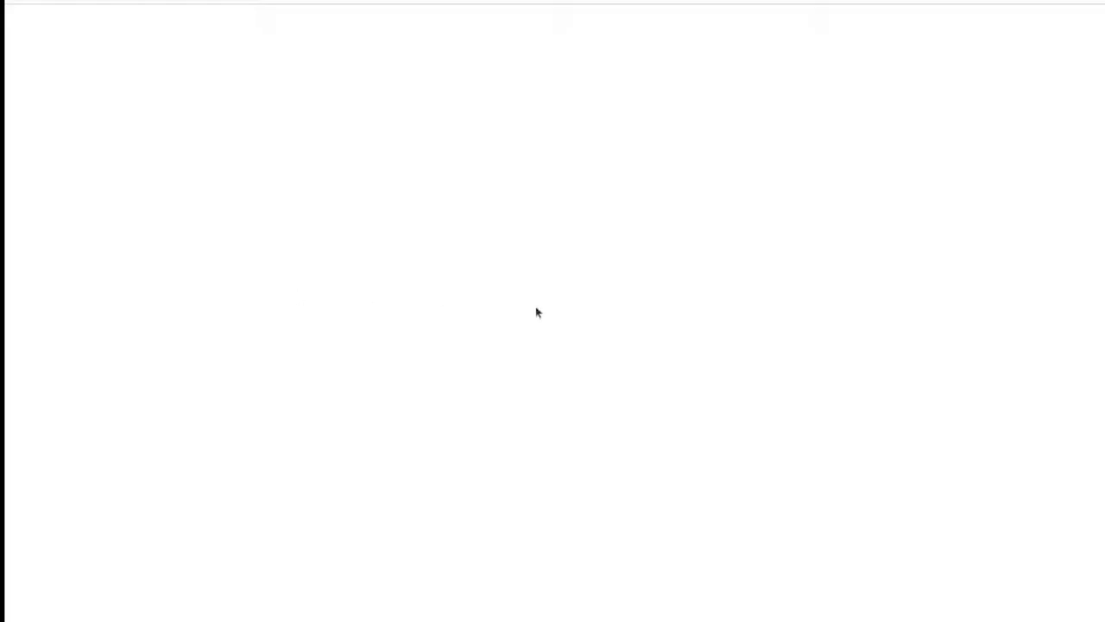
{"action": "left_click", "coordinate": [818, 258]}
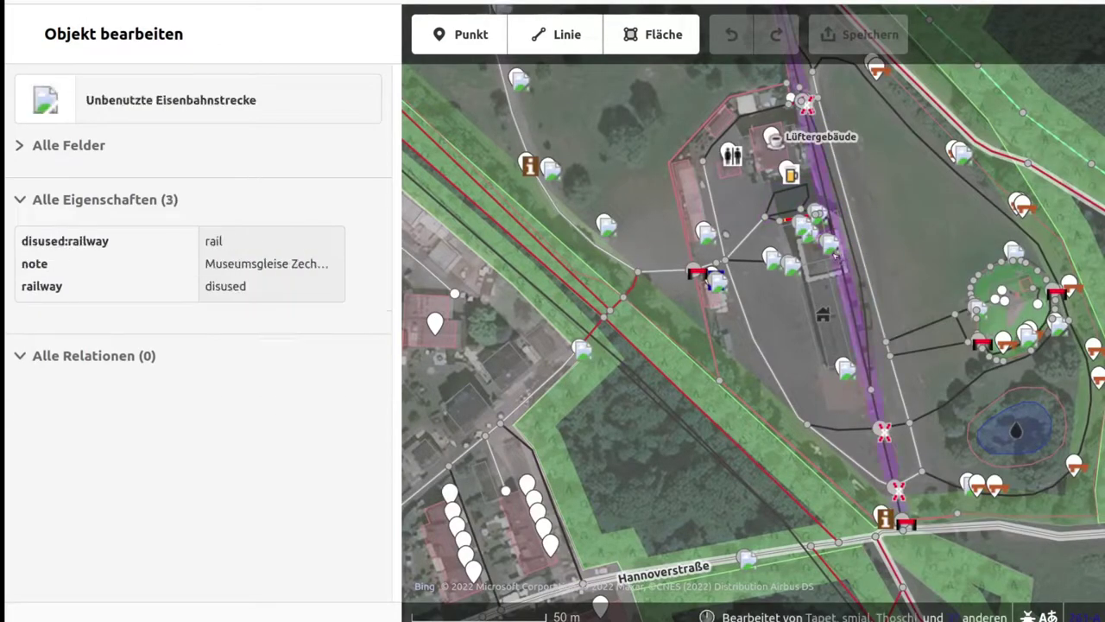
{"action": "left_click", "coordinate": [821, 262]}
{"action": "scroll", "coordinate": [817, 258], "scroll_direction": "up", "scroll_amount": 5}
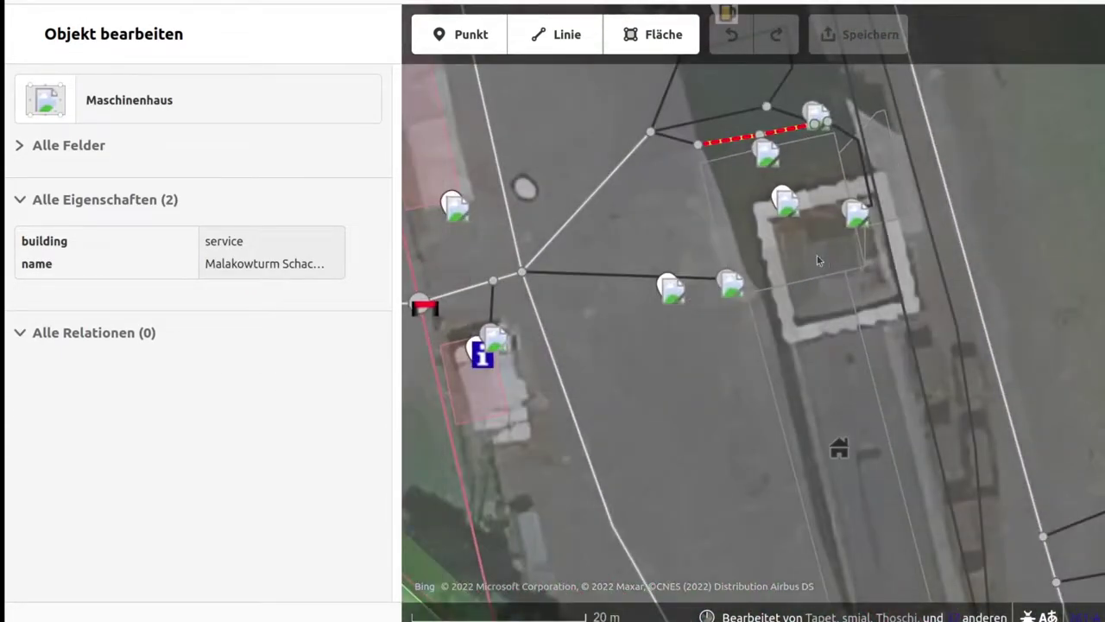
{"action": "left_click", "coordinate": [784, 206]}
{"action": "left_click_drag", "start_coordinate": [167, 262], "coordinate": [302, 263]}
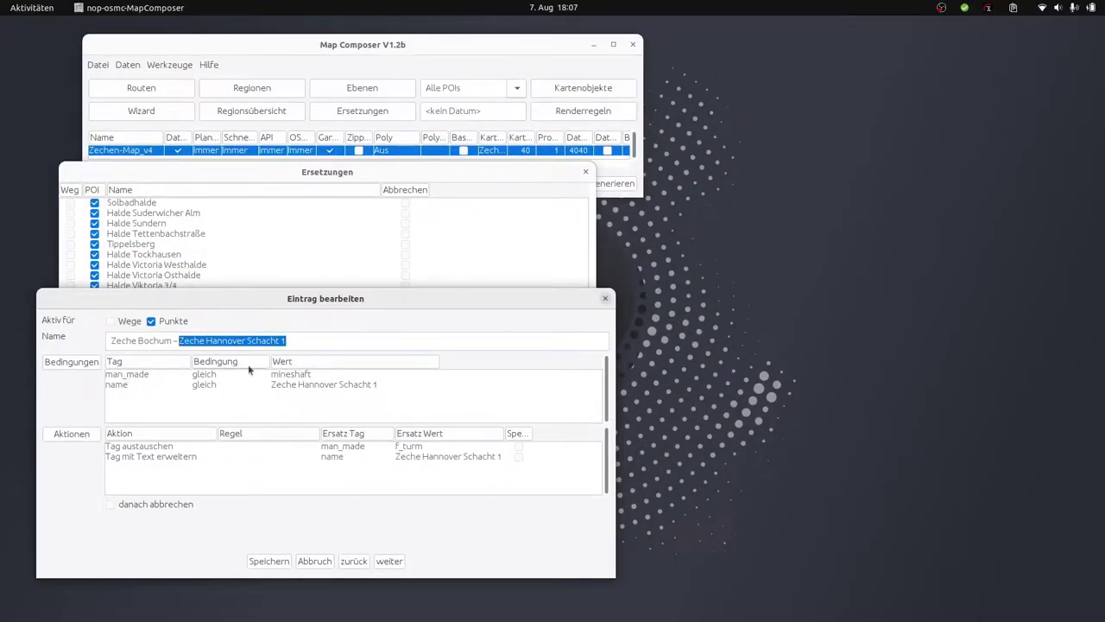
Back in Map Composer, set the replacement's name condition value to "Hannover Schacht 1" and save the condition
{"action": "double_click", "coordinate": [293, 389]}
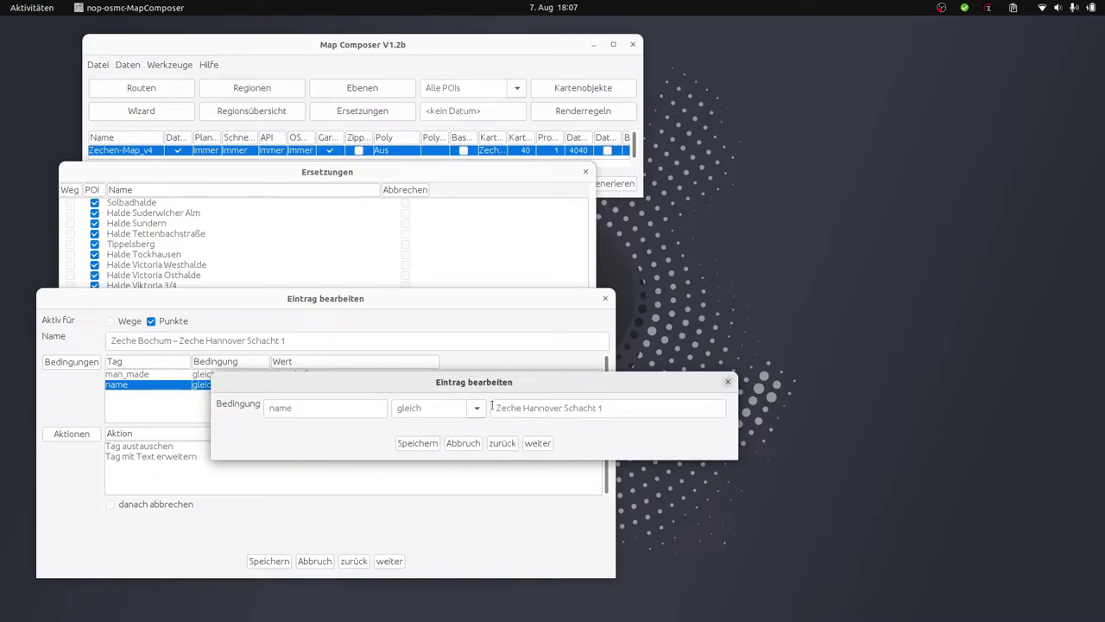
{"action": "left_click_drag", "start_coordinate": [495, 409], "coordinate": [672, 406]}
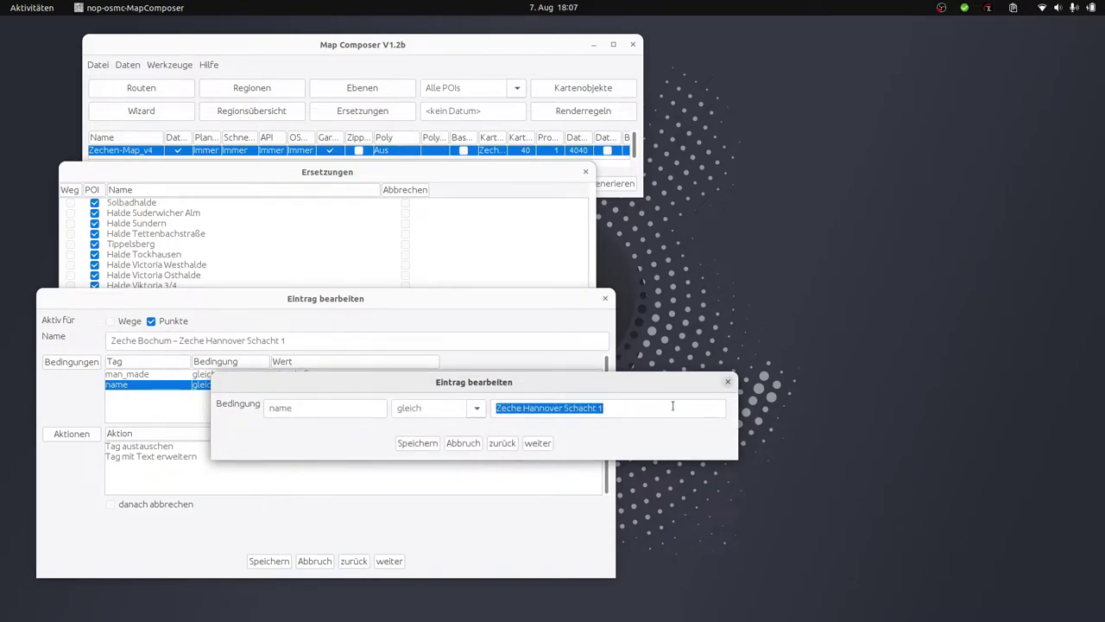
{"action": "key", "text": "Home"}
{"action": "key", "text": "ctrl+Delete"}
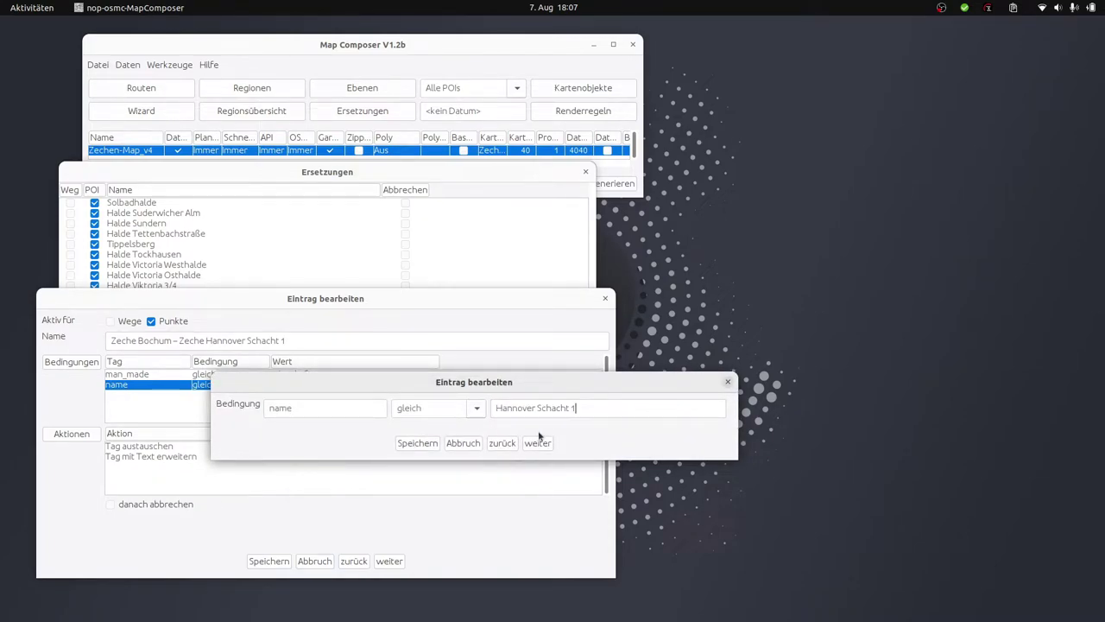
{"action": "left_click", "coordinate": [417, 443]}
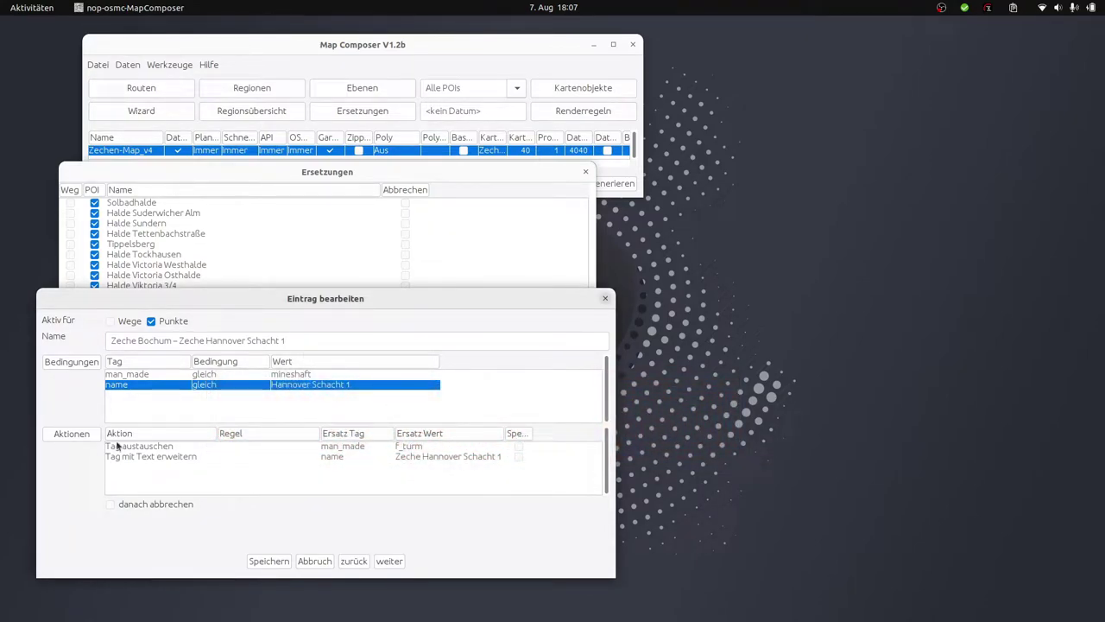
Check the "Tag mit Text erweitern" action's Ersatz, keep it as it is, and save the replacement entry
{"action": "left_click", "coordinate": [398, 458]}
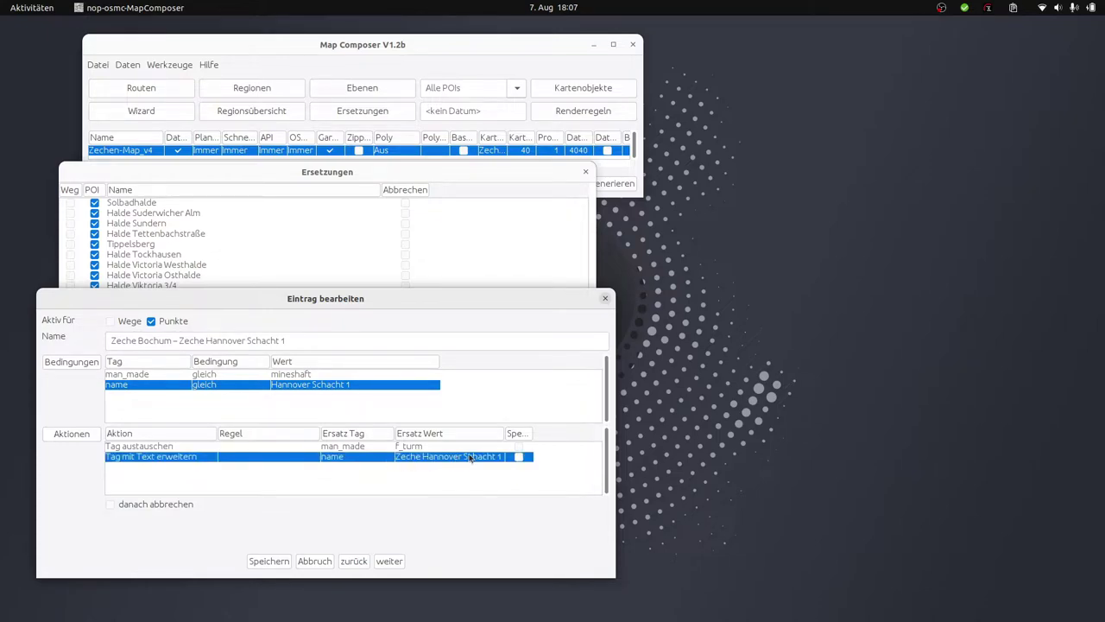
{"action": "double_click", "coordinate": [410, 461]}
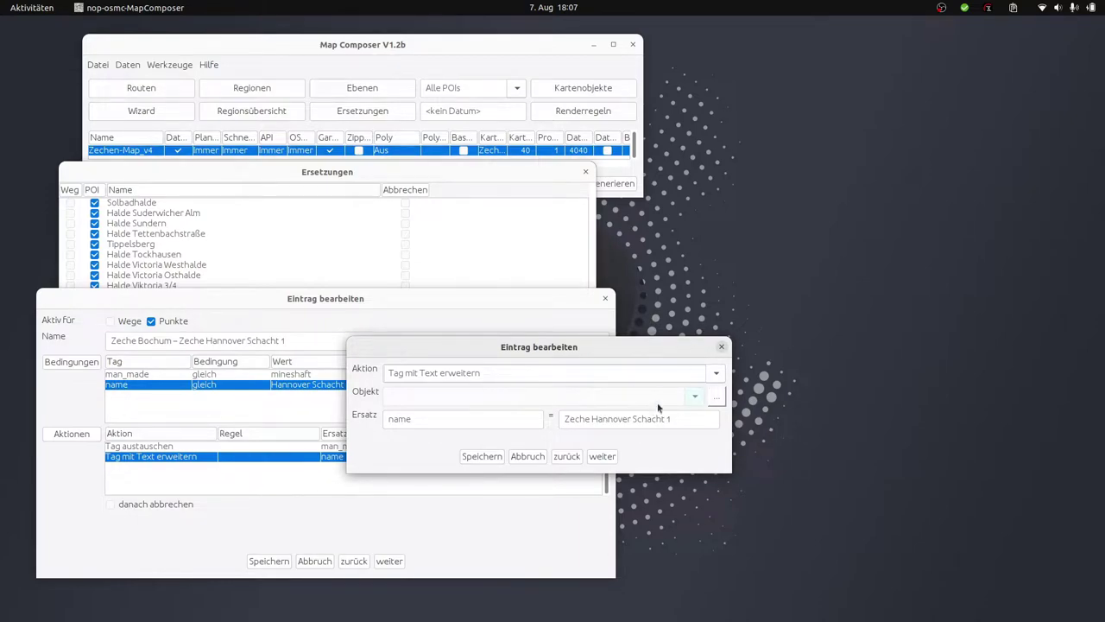
{"action": "left_click", "coordinate": [565, 418]}
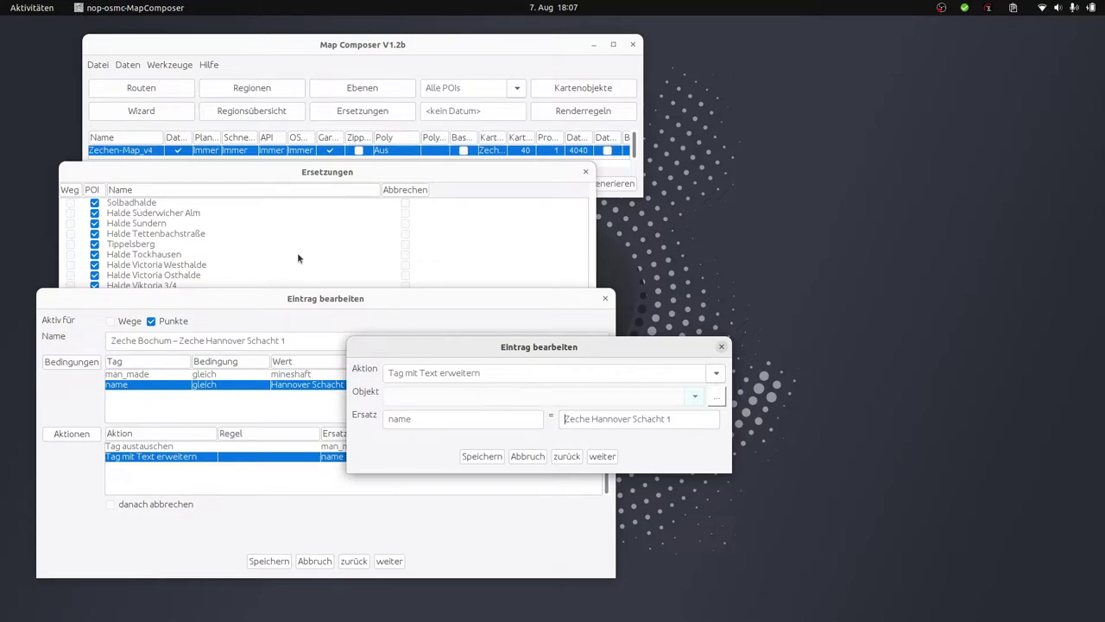
{"action": "left_click", "coordinate": [476, 456]}
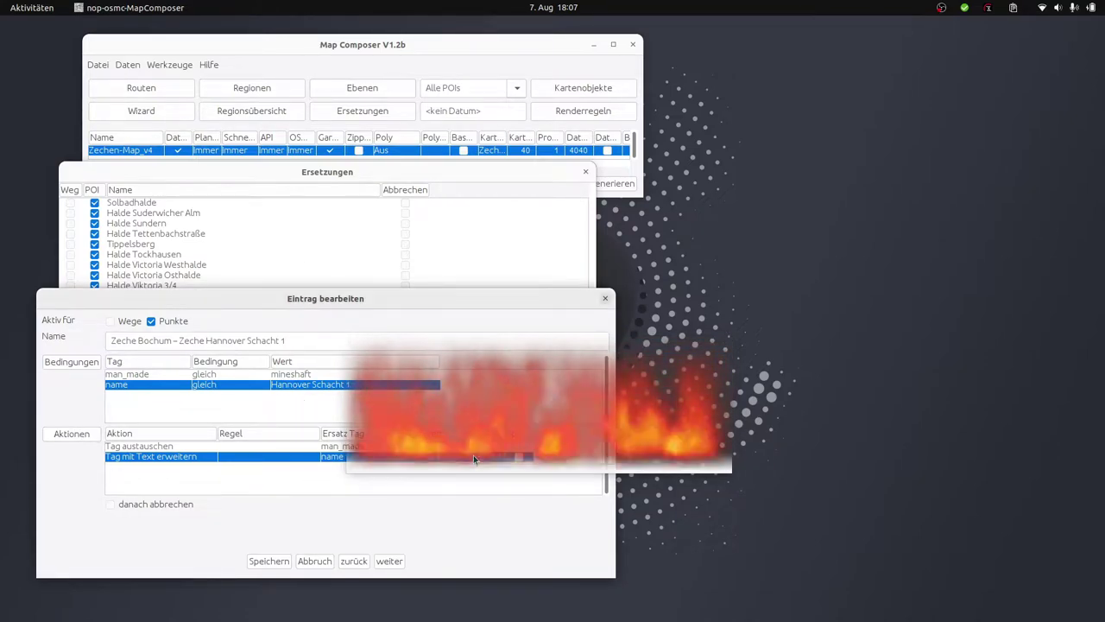
{"action": "left_click", "coordinate": [268, 561]}
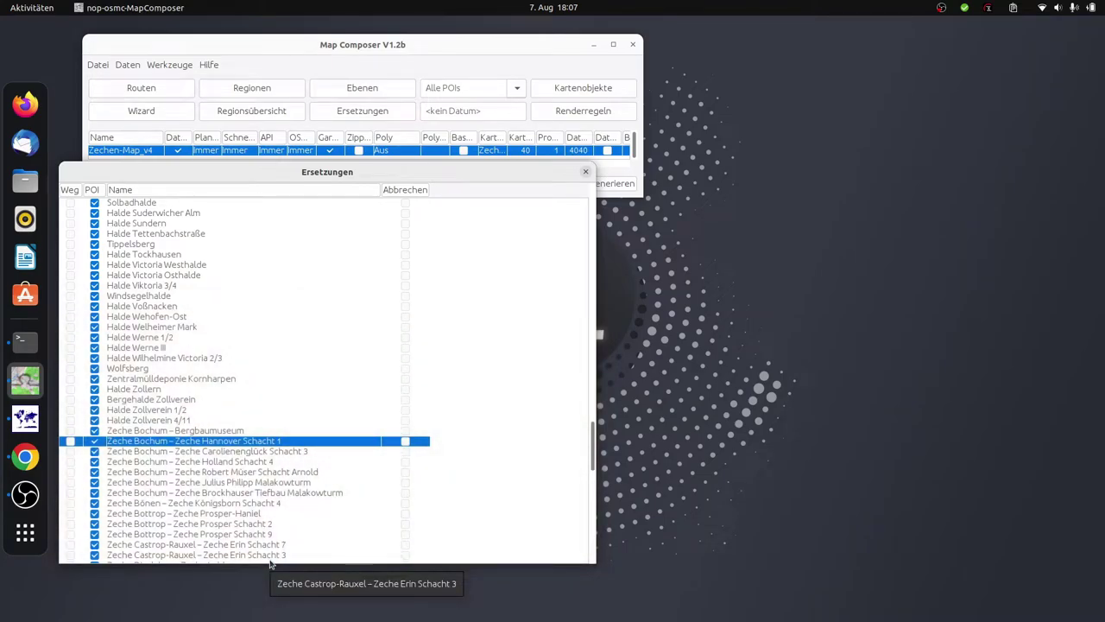
Close the replacements list and view the Regionsübersicht to compare the areas of the defined regions
{"action": "left_click", "coordinate": [586, 174]}
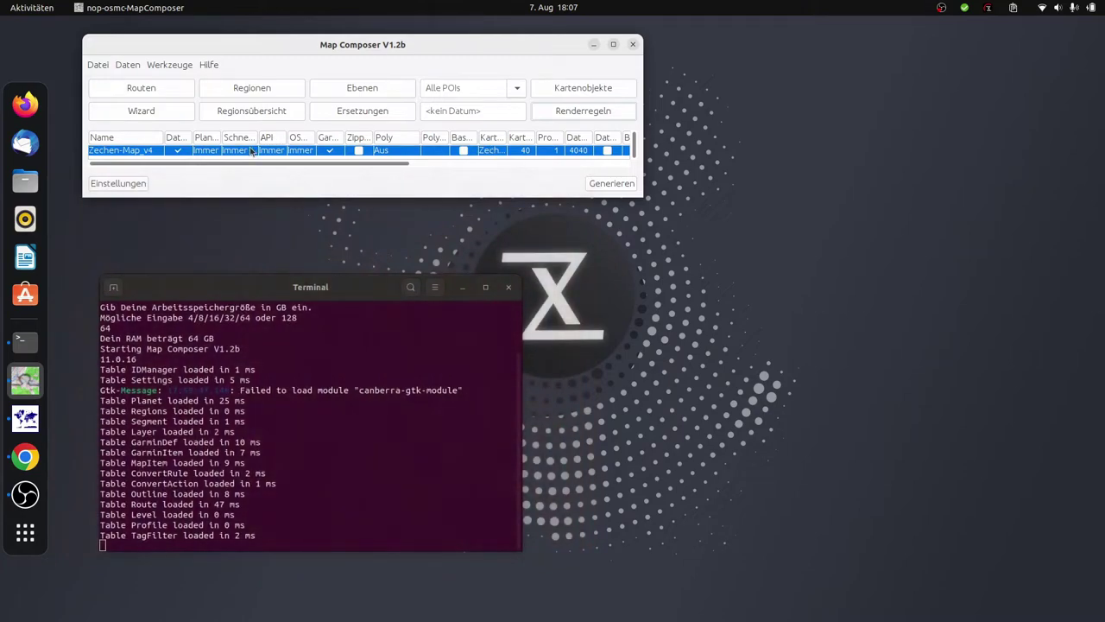
{"action": "left_click", "coordinate": [252, 111]}
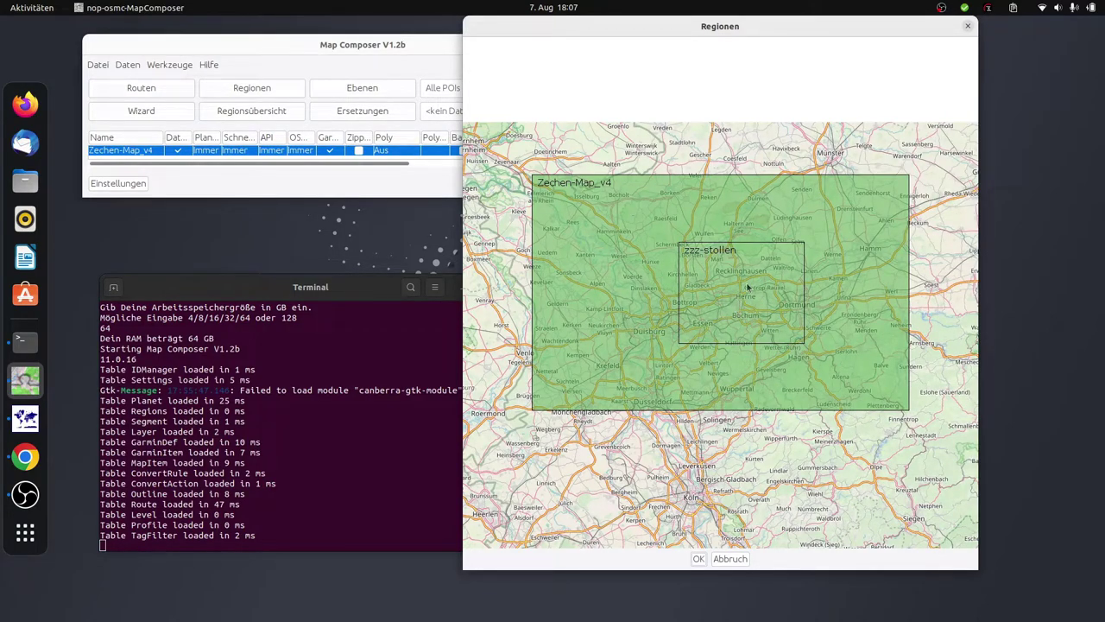
{"action": "left_click", "coordinate": [968, 27]}
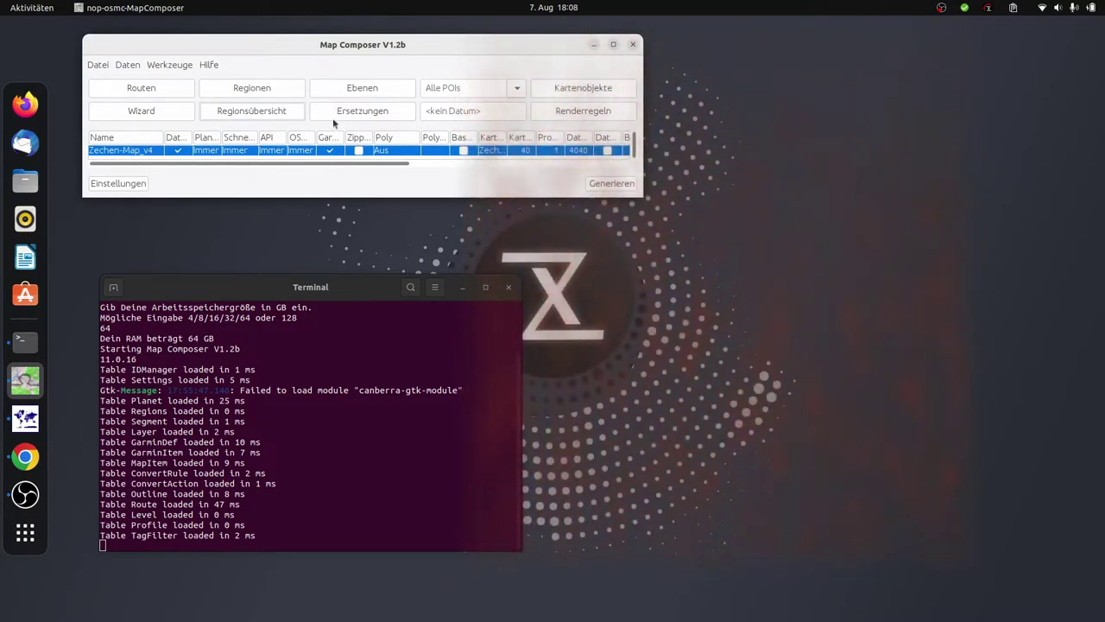
Assign the region zzz-stollen to the Zechen-Map_v4 entry, save it and recheck the Regionsübersicht
{"action": "double_click", "coordinate": [214, 152]}
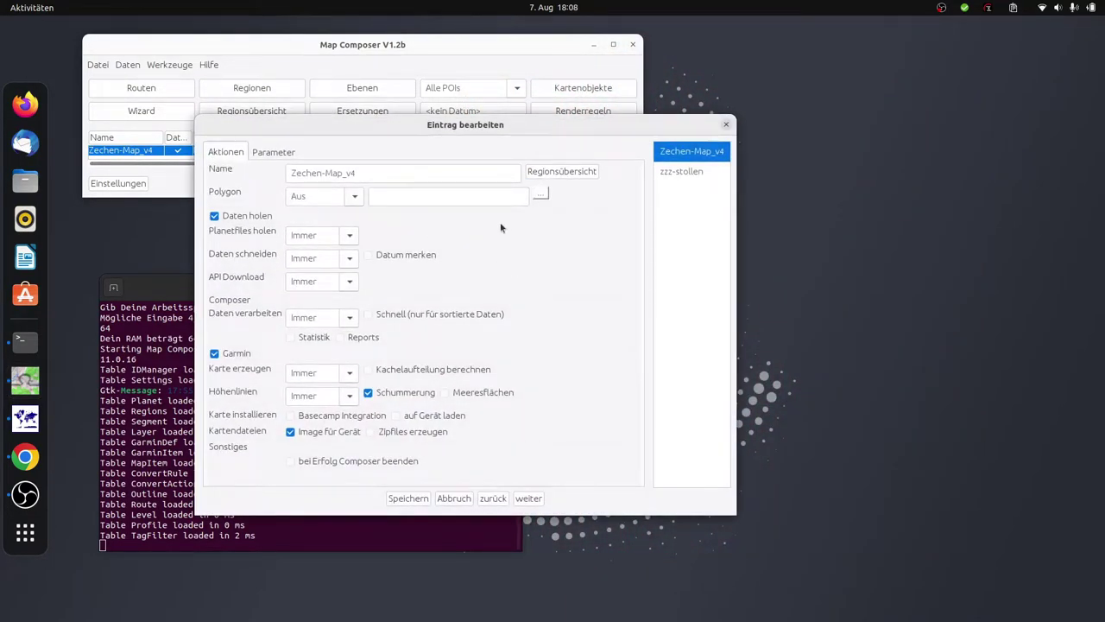
{"action": "left_click", "coordinate": [691, 176]}
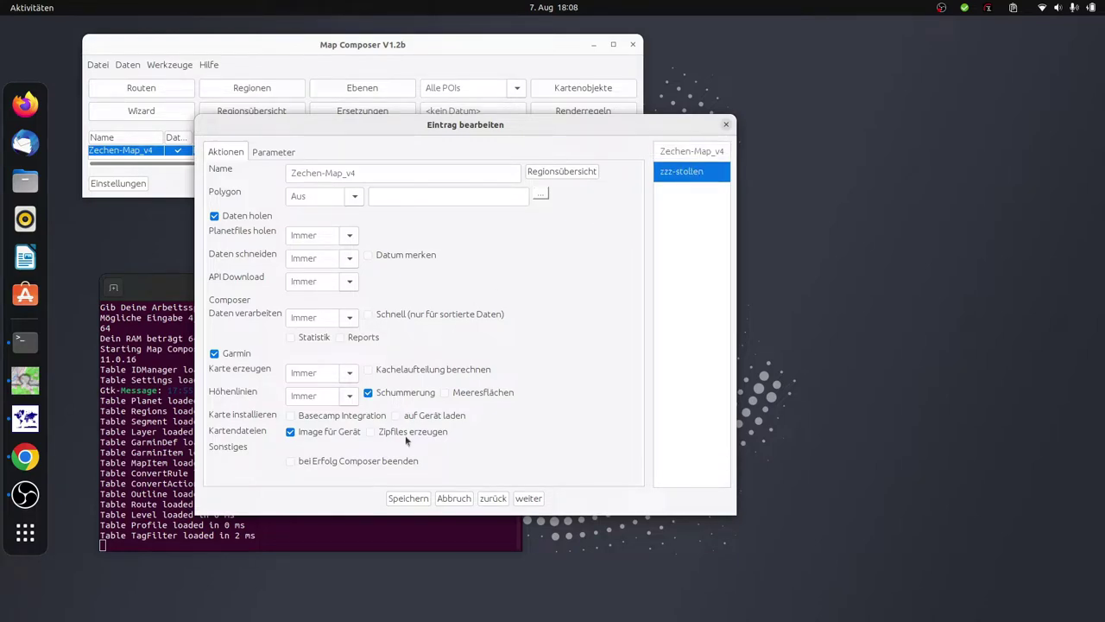
{"action": "left_click", "coordinate": [420, 499]}
{"action": "left_click", "coordinate": [263, 110]}
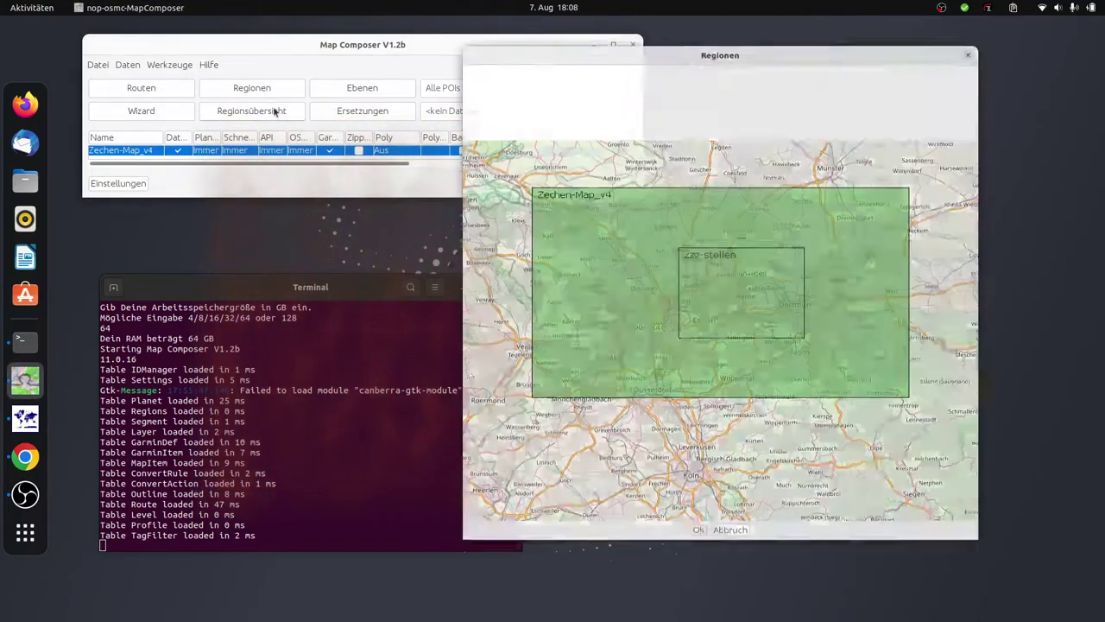
{"action": "left_click", "coordinate": [967, 26]}
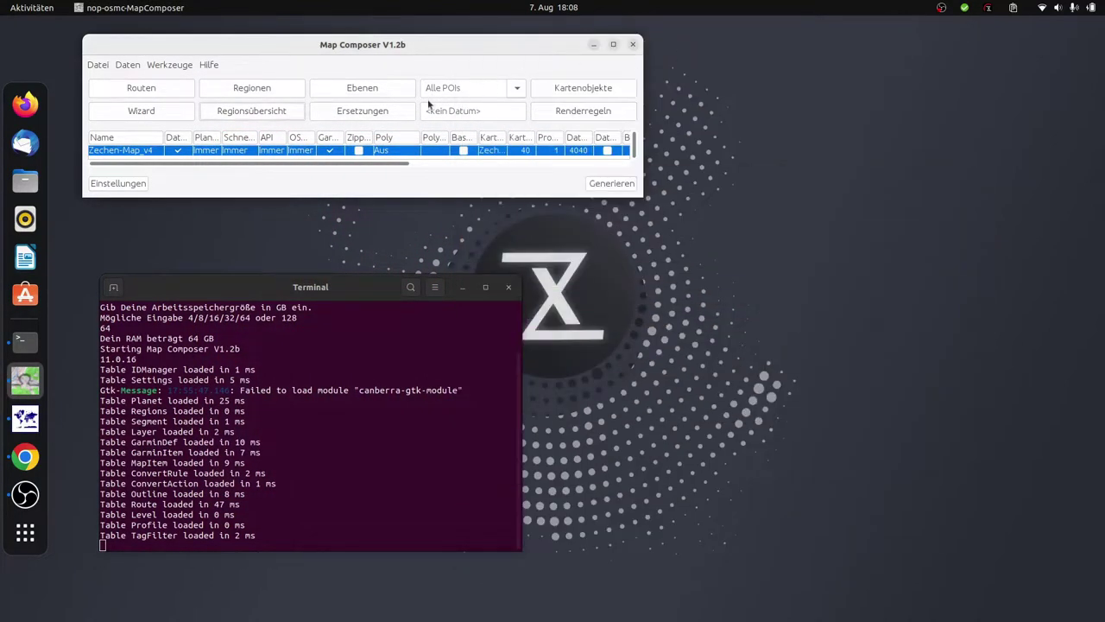
Rename the region zzz-stollen to "Kleingebiet Zechentürme" and save the Zechen-Map_v4 entry with that region selected
{"action": "left_click", "coordinate": [257, 106]}
{"action": "left_click", "coordinate": [231, 264]}
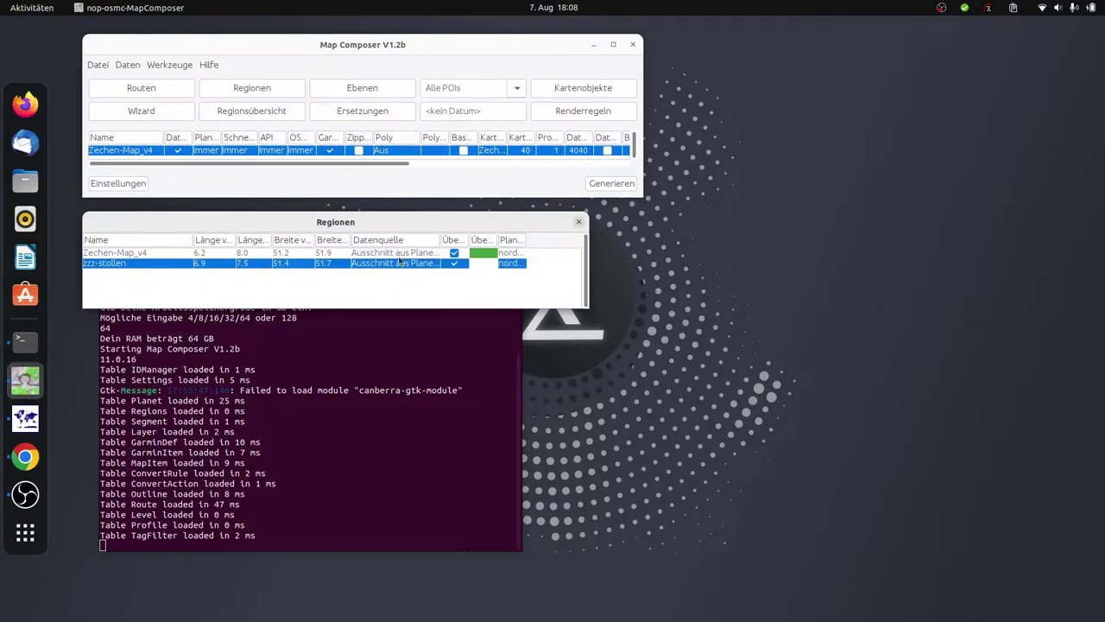
{"action": "double_click", "coordinate": [191, 264]}
{"action": "double_click", "coordinate": [324, 335]}
{"action": "triple_click", "coordinate": [405, 335]}
{"action": "left_click", "coordinate": [407, 335]}
{"action": "key", "text": "ctrl+a"}
{"action": "type", "text": "Kleingebie"}
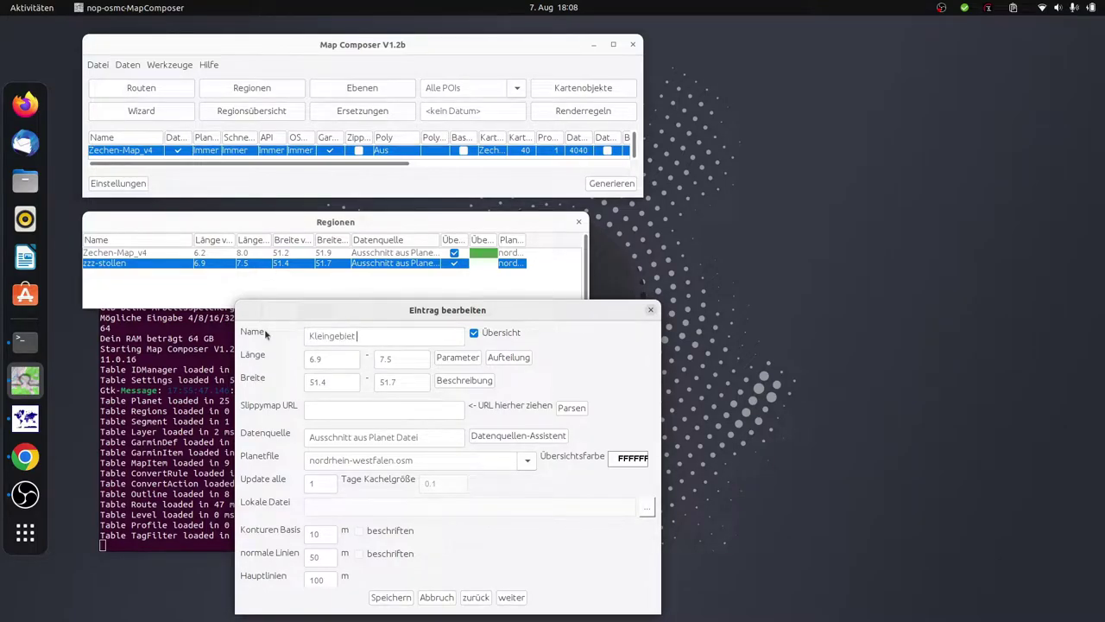
{"action": "type", "text": "t Zechentürme"}
{"action": "left_click", "coordinate": [395, 596]}
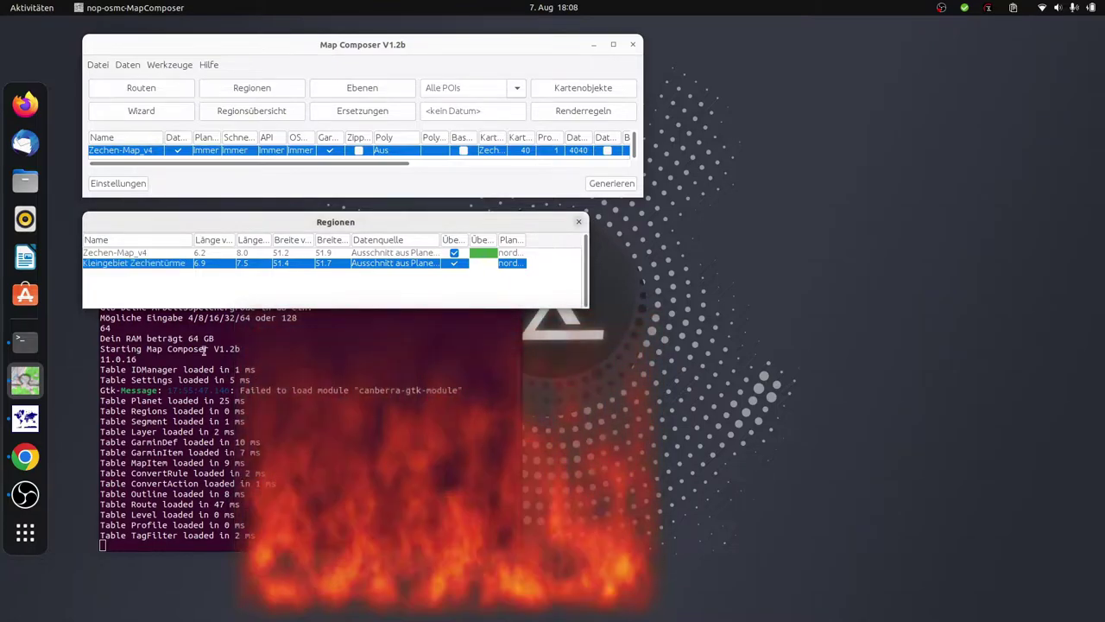
{"action": "double_click", "coordinate": [437, 151]}
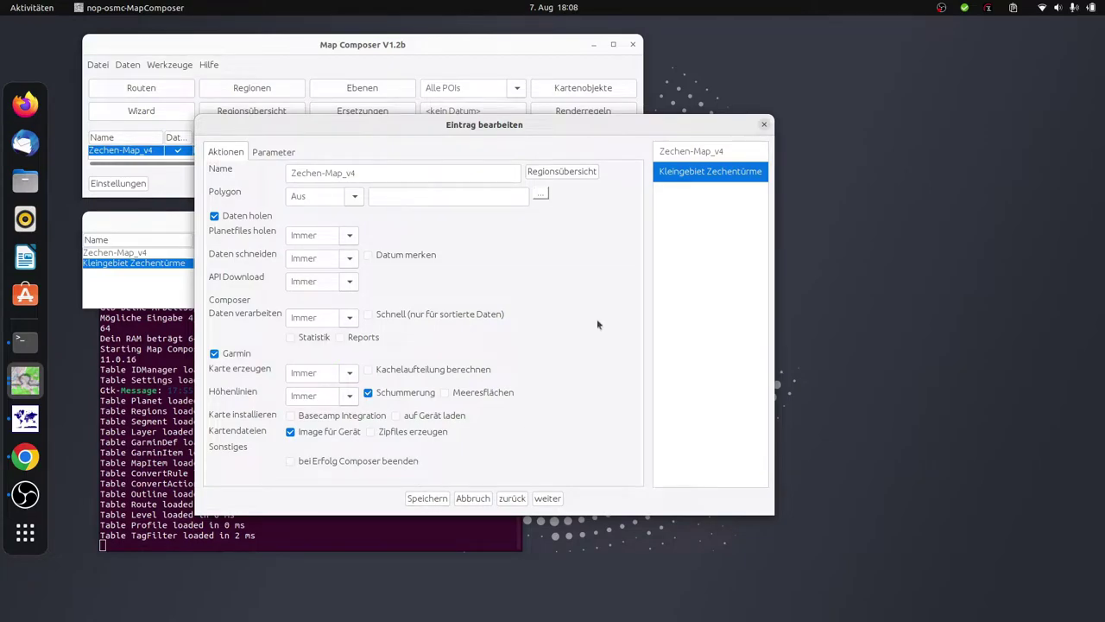
{"action": "left_click", "coordinate": [425, 499]}
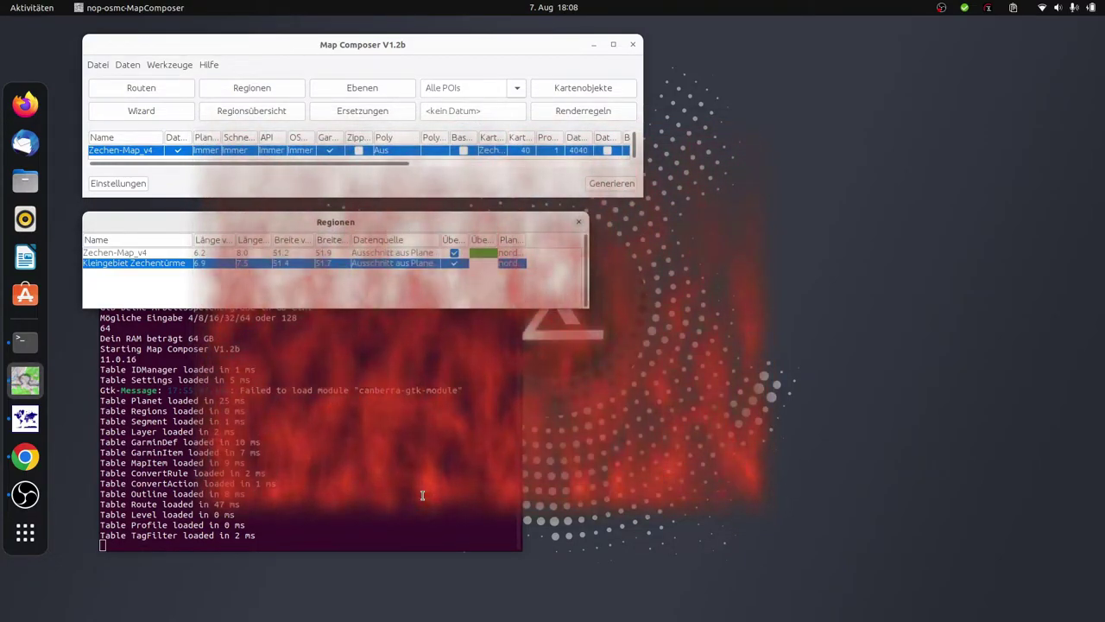
Show the log and start generating the Zechen-Map_v4 map
{"action": "left_click", "coordinate": [99, 65]}
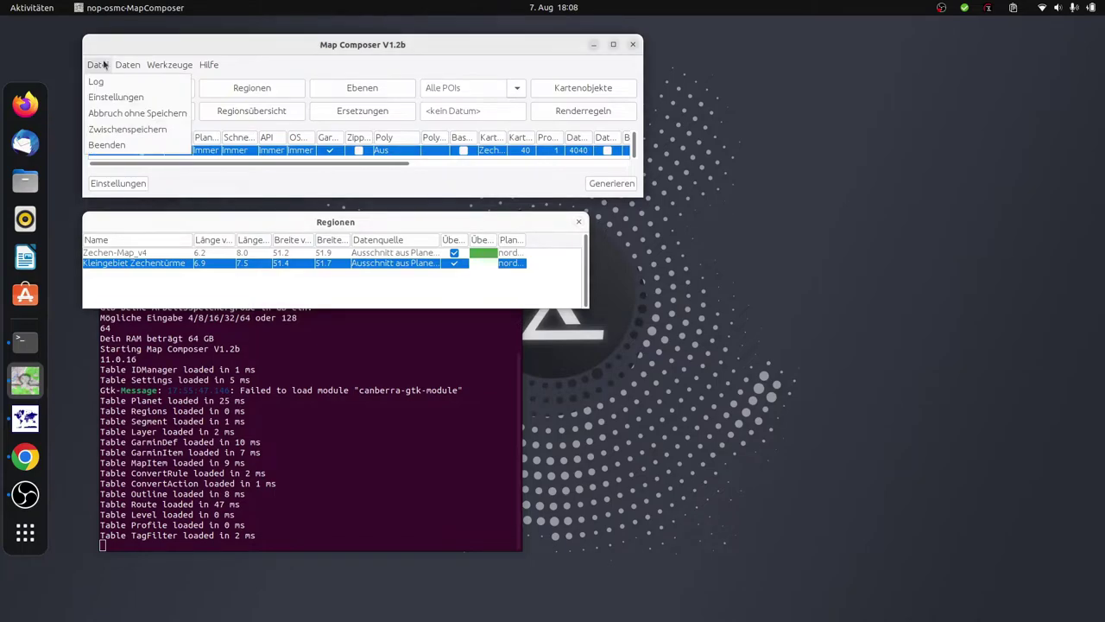
{"action": "left_click", "coordinate": [110, 82]}
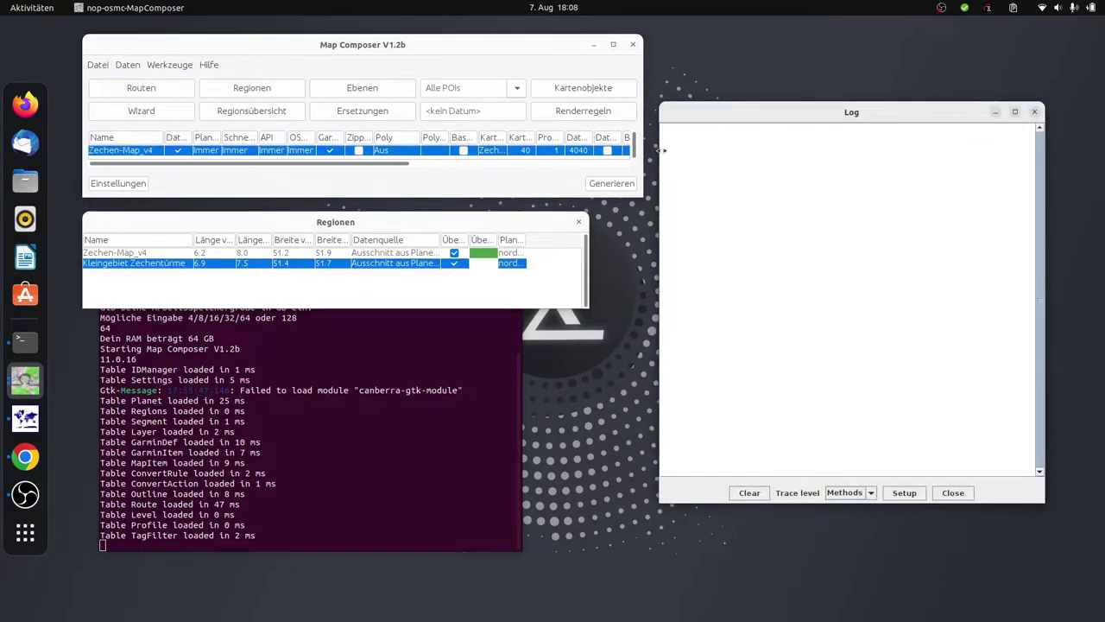
{"action": "left_click", "coordinate": [611, 183]}
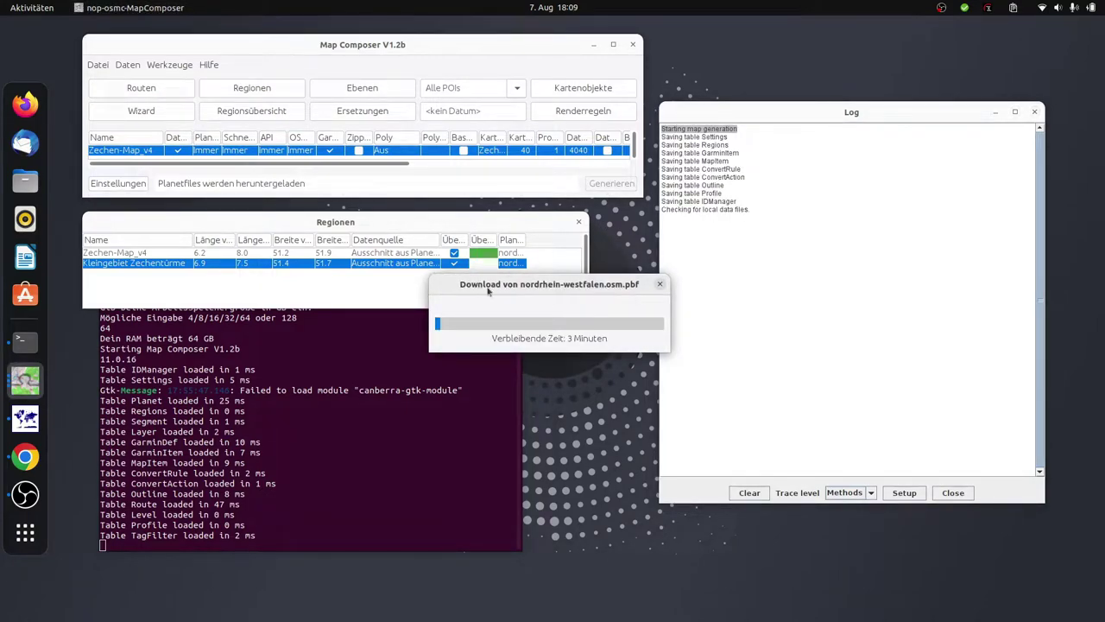
Set Planetfiles holen to Aus for Zechen-Map_v4 and save the entry
{"action": "double_click", "coordinate": [207, 151]}
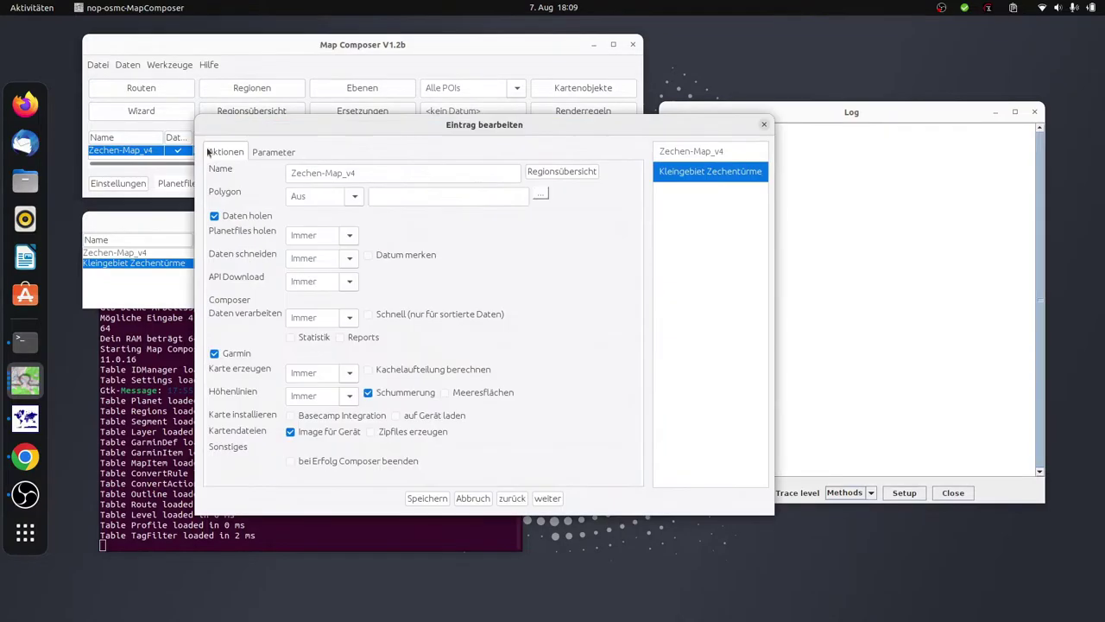
{"action": "left_click", "coordinate": [346, 240]}
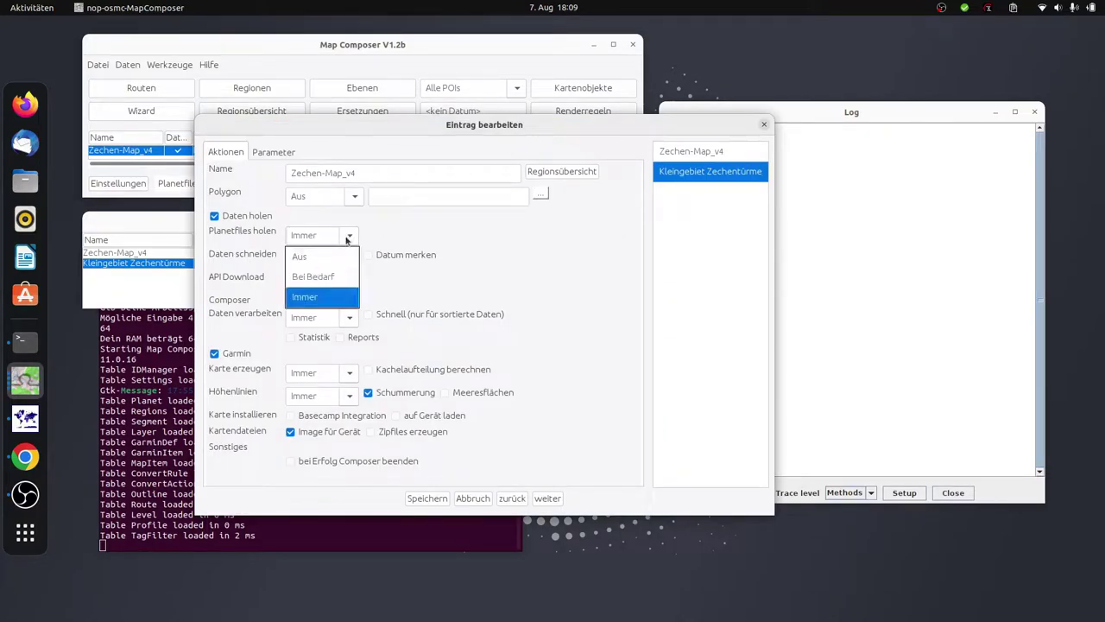
{"action": "left_click", "coordinate": [313, 265]}
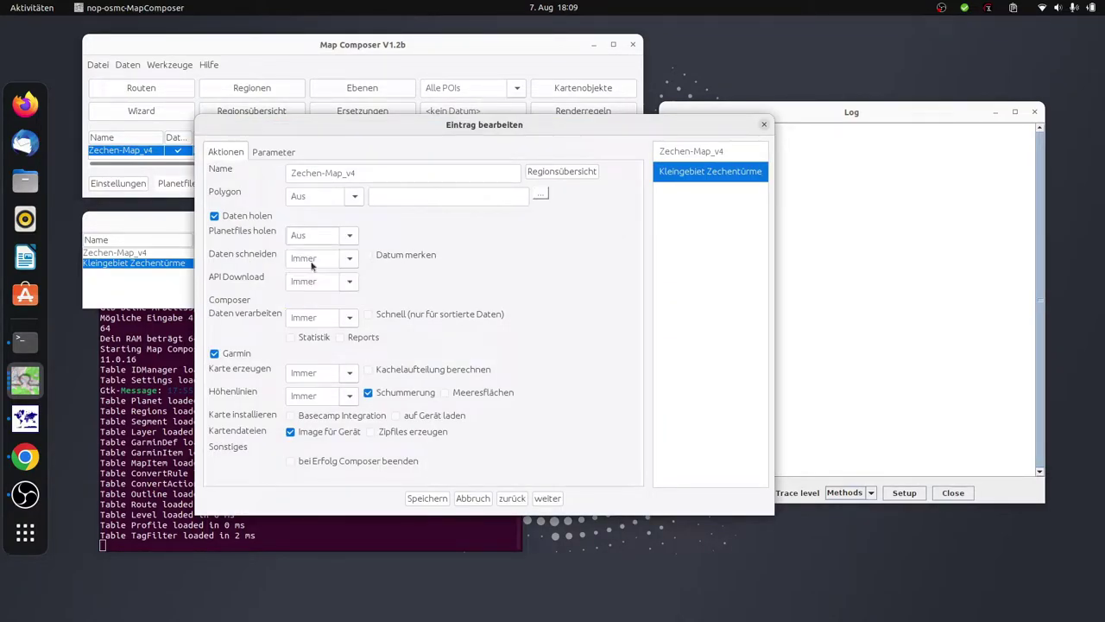
{"action": "left_click", "coordinate": [426, 499]}
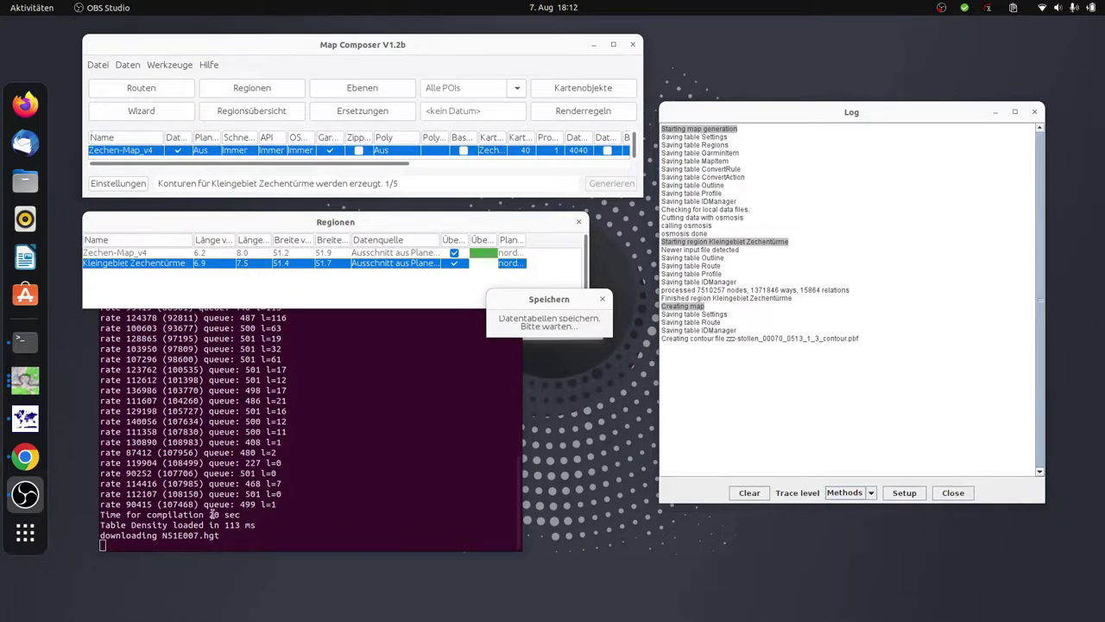
Change the Höhenlinien setting in the Zechen-Map_v4 entry and save the entry
{"action": "left_click_drag", "start_coordinate": [219, 535], "coordinate": [131, 535]}
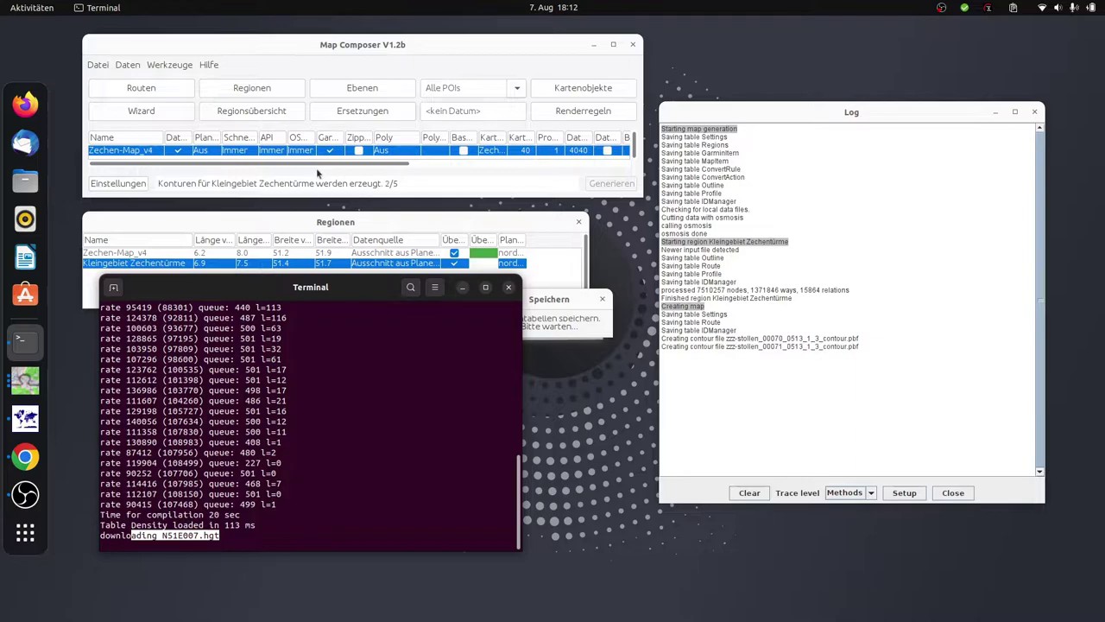
{"action": "left_click", "coordinate": [201, 185]}
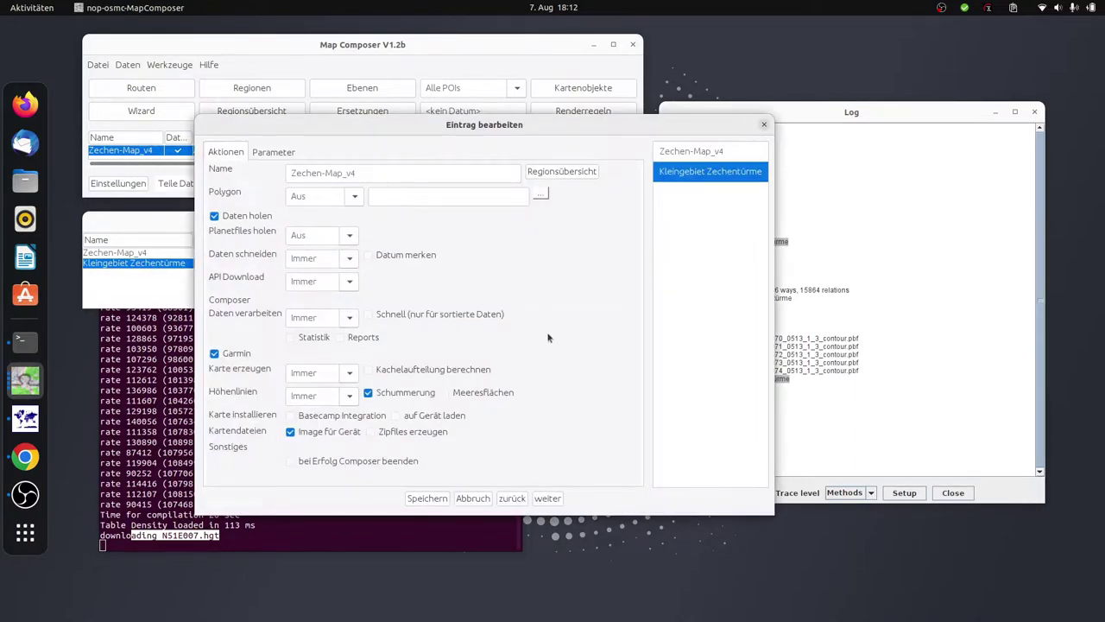
{"action": "left_click", "coordinate": [350, 395]}
{"action": "left_click", "coordinate": [344, 412]}
{"action": "left_click", "coordinate": [436, 497]}
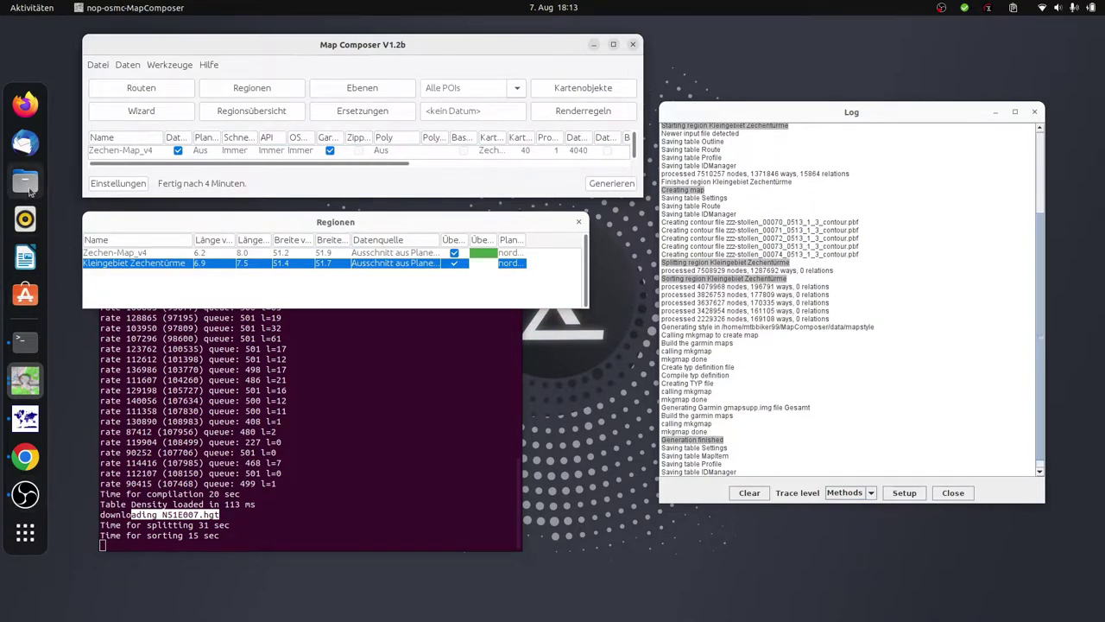
Clear and close the log, and open the garmin folder inside MapComposer in the file manager
{"action": "left_click", "coordinate": [750, 492]}
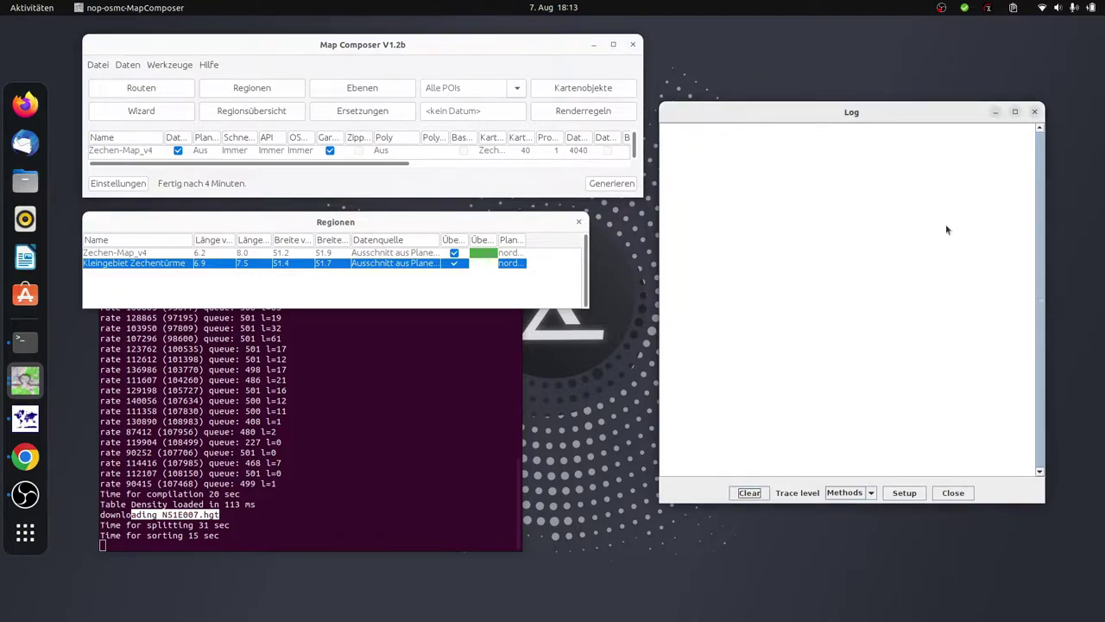
{"action": "left_click", "coordinate": [1034, 111]}
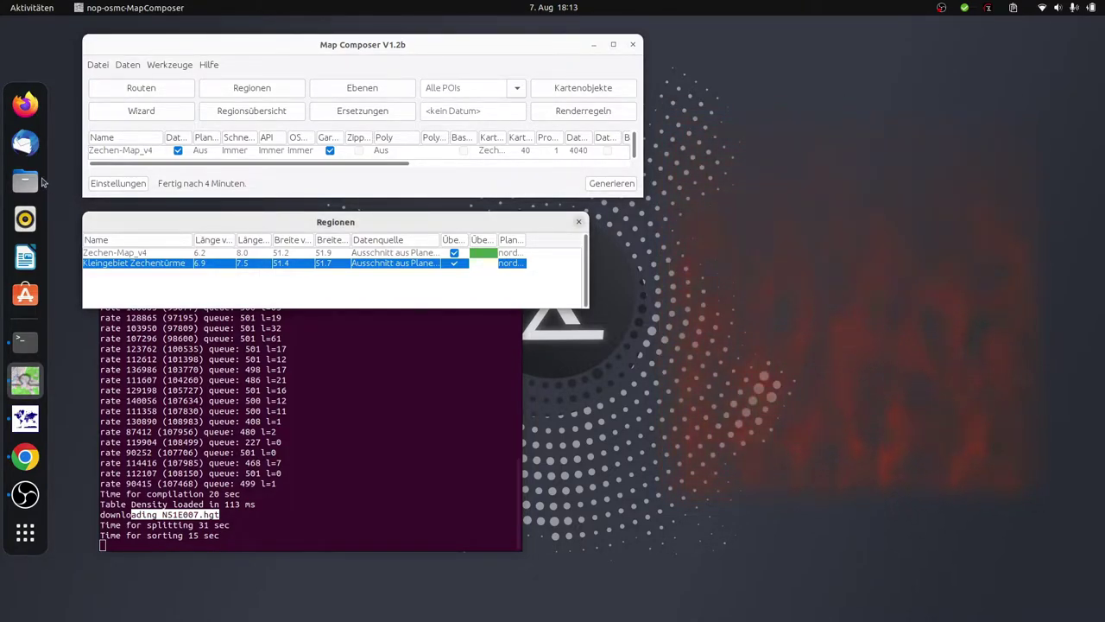
{"action": "left_click", "coordinate": [25, 178]}
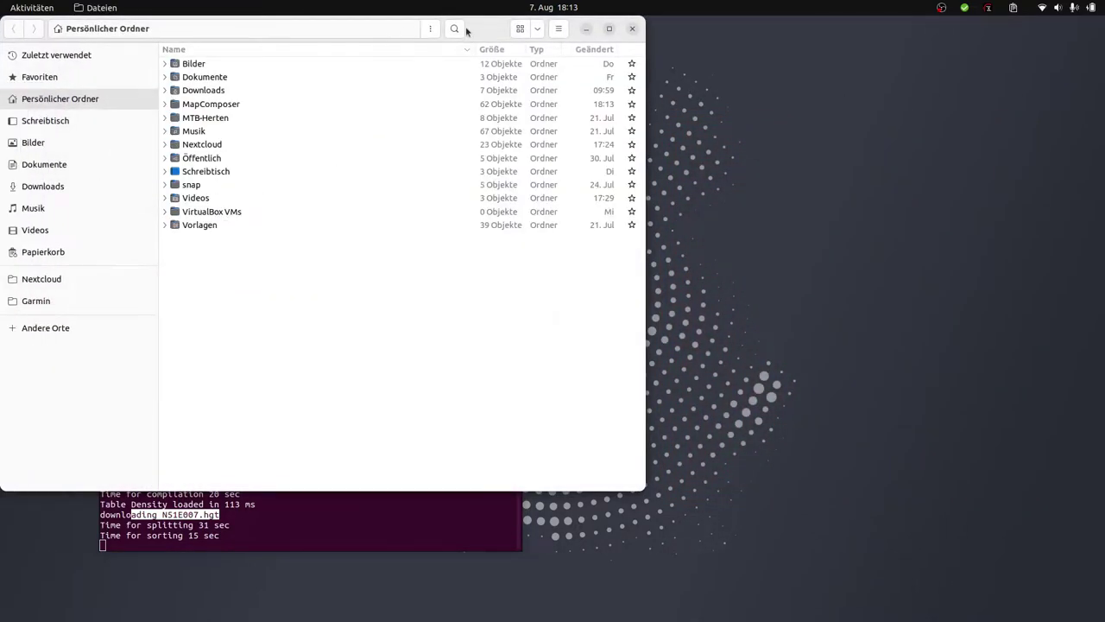
{"action": "left_click_drag", "start_coordinate": [466, 31], "coordinate": [675, 71]}
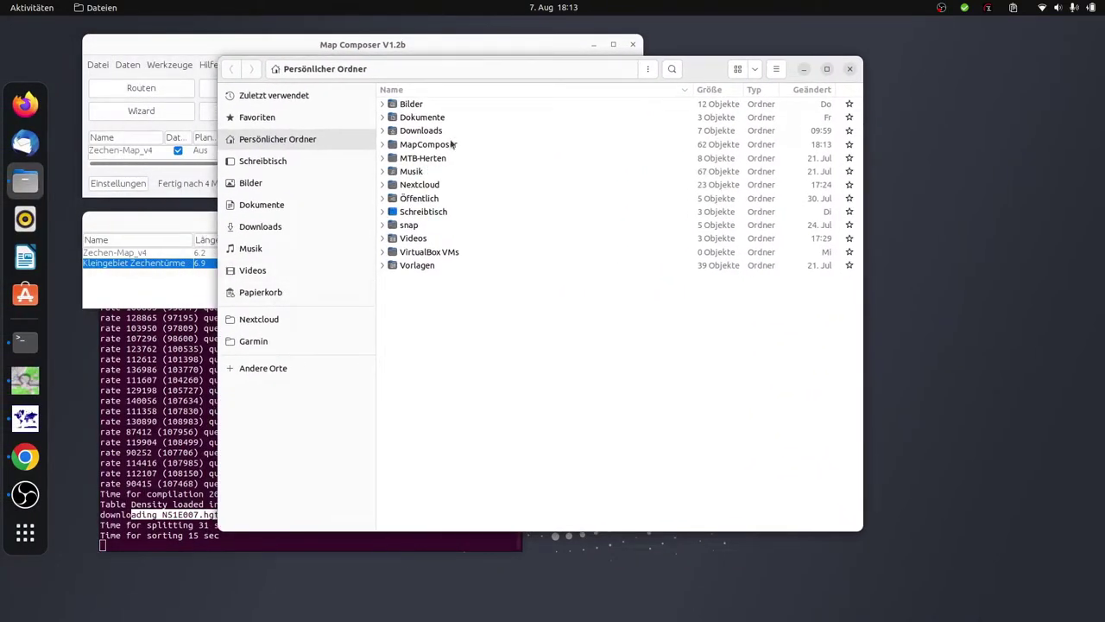
{"action": "double_click", "coordinate": [449, 145]}
{"action": "double_click", "coordinate": [432, 131]}
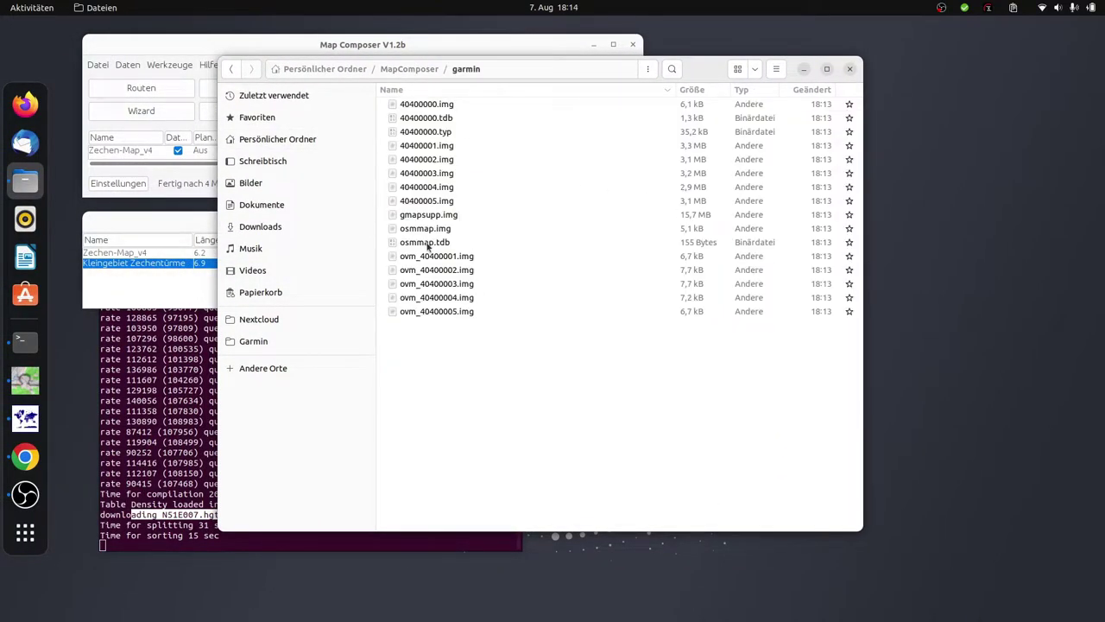
Rename the generated map file gmapsupp.img in the garmin folder to Weiße Türme.img
{"action": "left_click", "coordinate": [452, 215]}
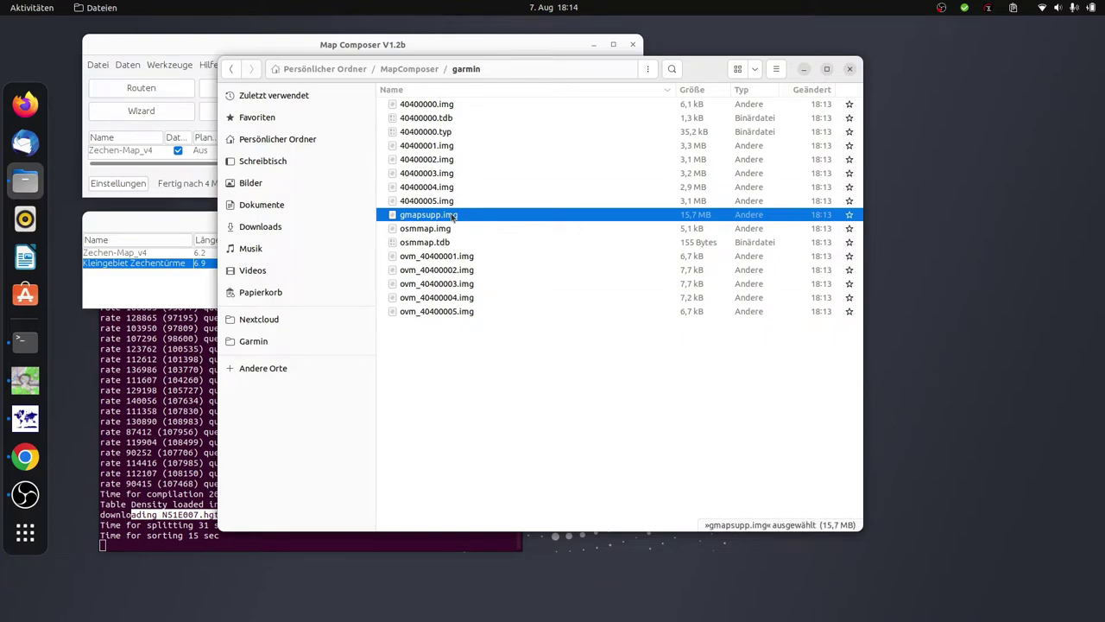
{"action": "key", "text": "F2"}
{"action": "type", "text": "Weiße Türme"}
{"action": "key", "text": "Return"}
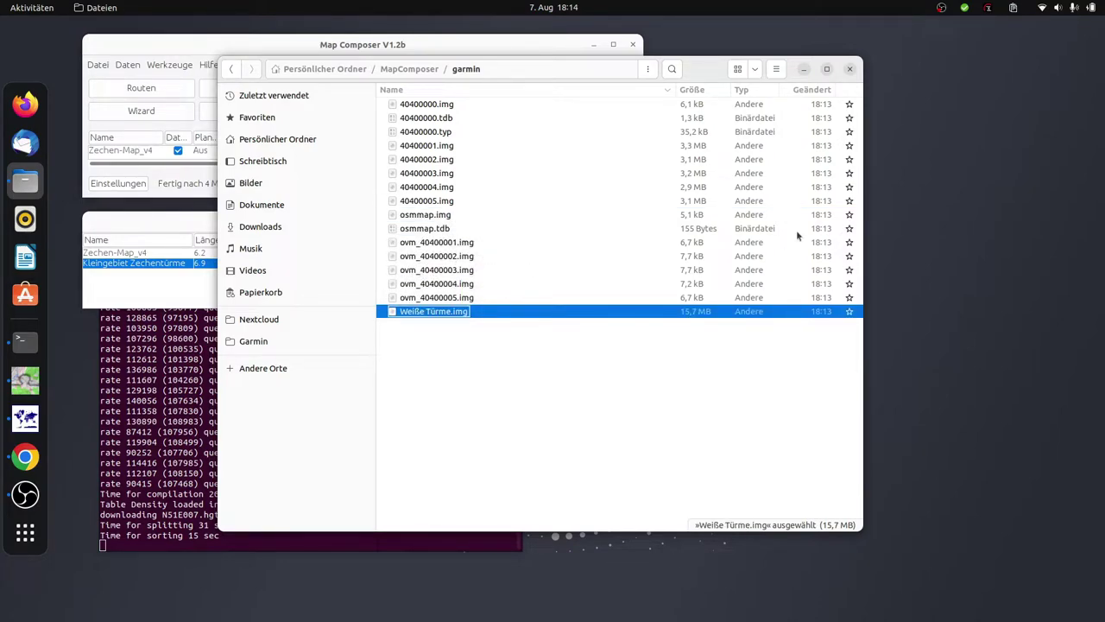
Place Weiße Türme.img in the folder MTB-Herten/00map/00_fertge Karten
{"action": "left_click", "coordinate": [328, 68]}
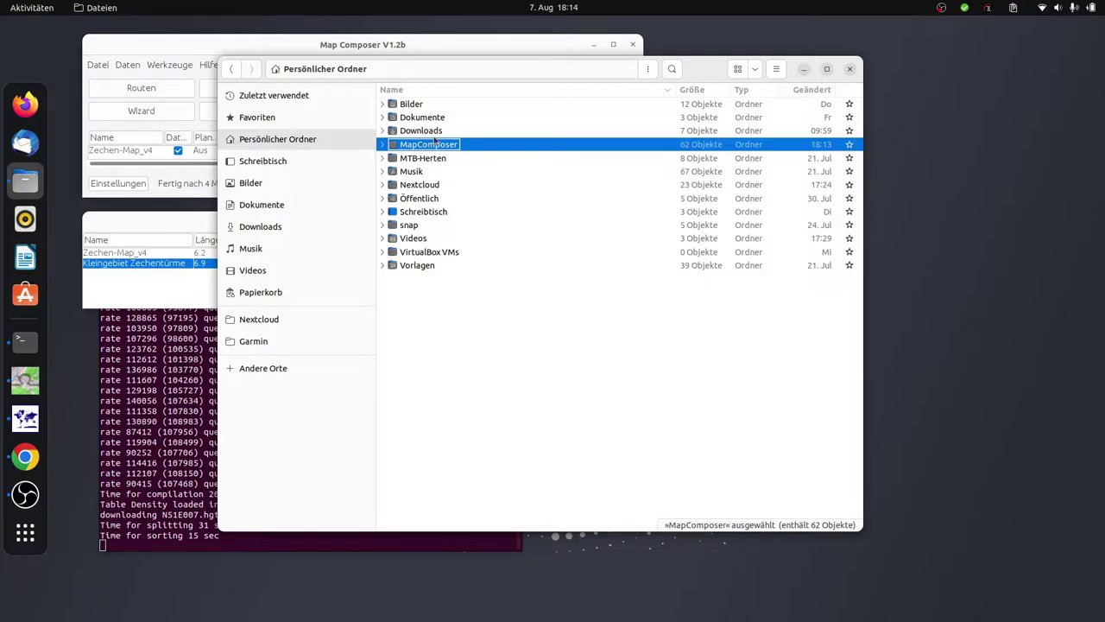
{"action": "double_click", "coordinate": [427, 158]}
{"action": "double_click", "coordinate": [421, 104]}
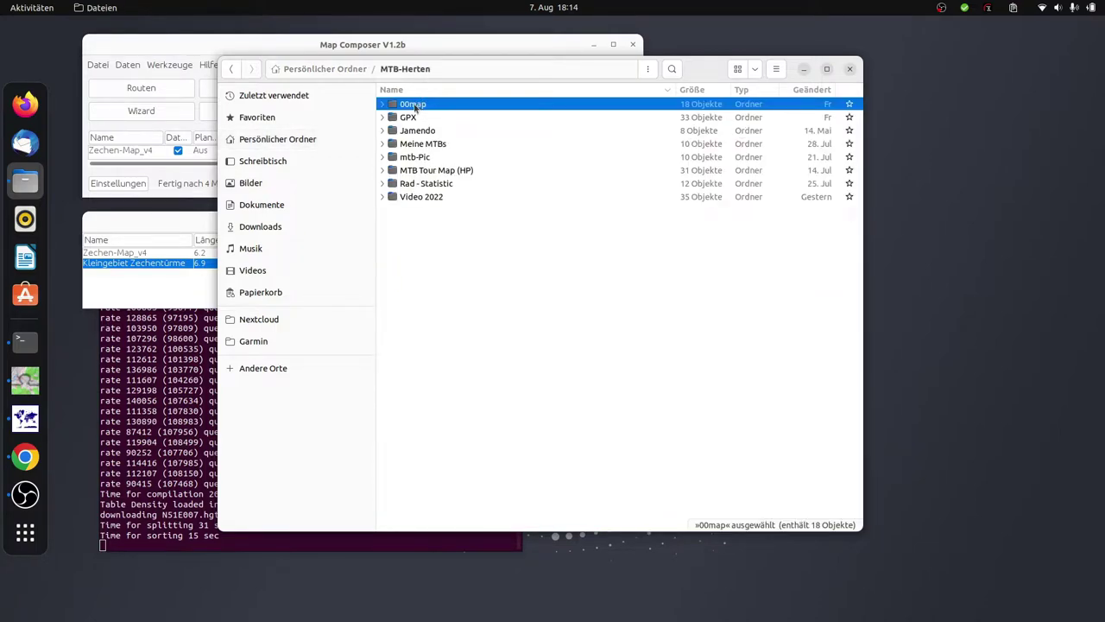
{"action": "double_click", "coordinate": [440, 105]}
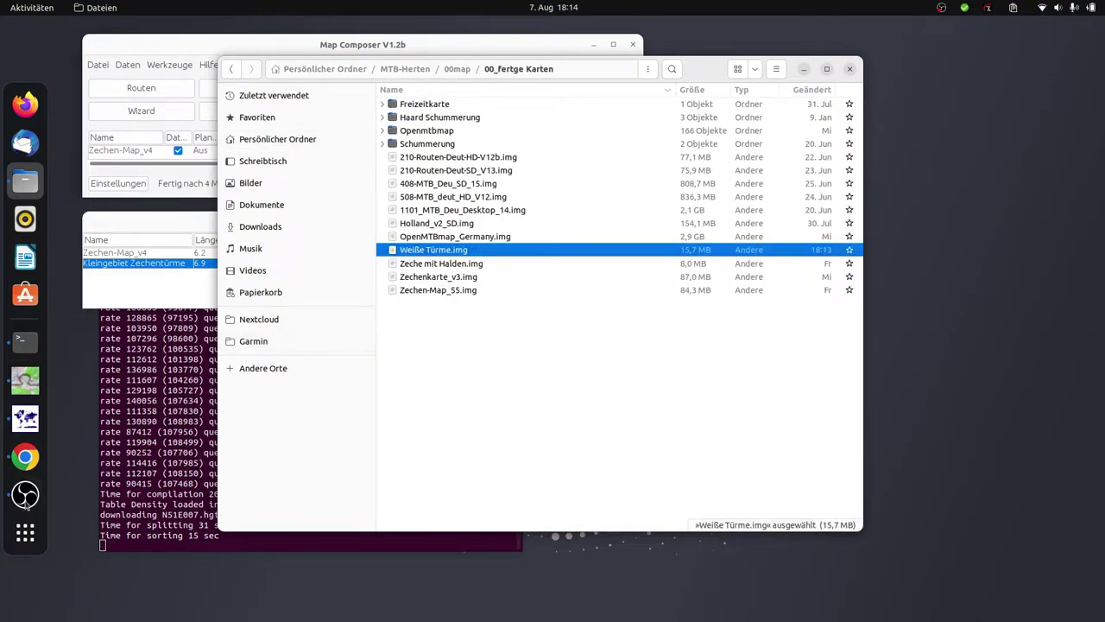
Switch to QMapShack, show the list of maps and reload the maps
{"action": "left_click", "coordinate": [25, 418]}
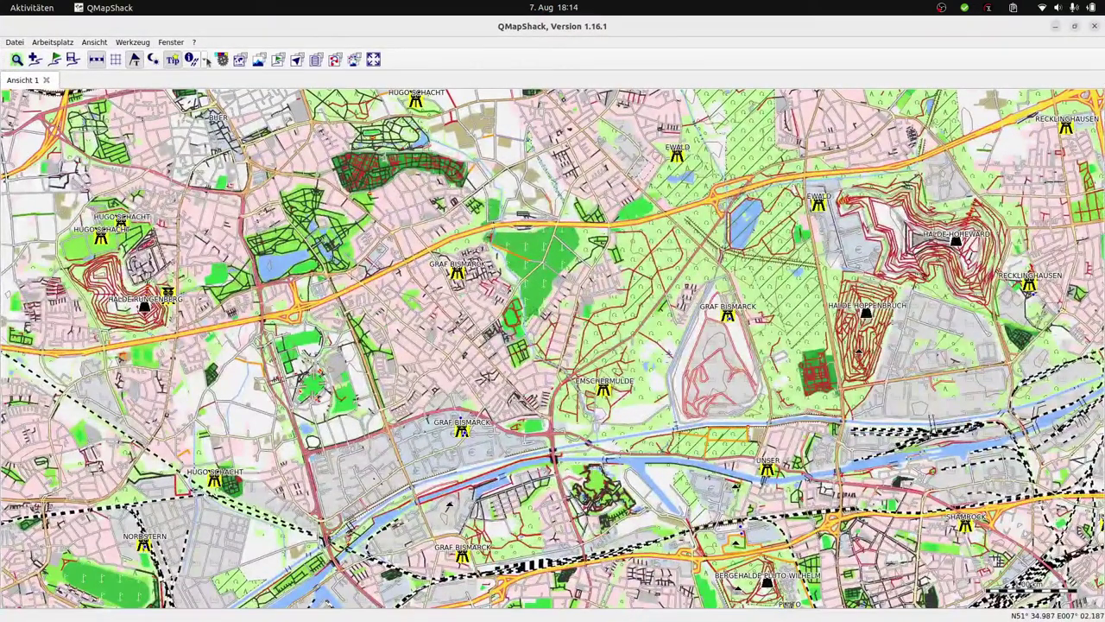
{"action": "left_click", "coordinate": [240, 59]}
{"action": "right_click", "coordinate": [60, 395]}
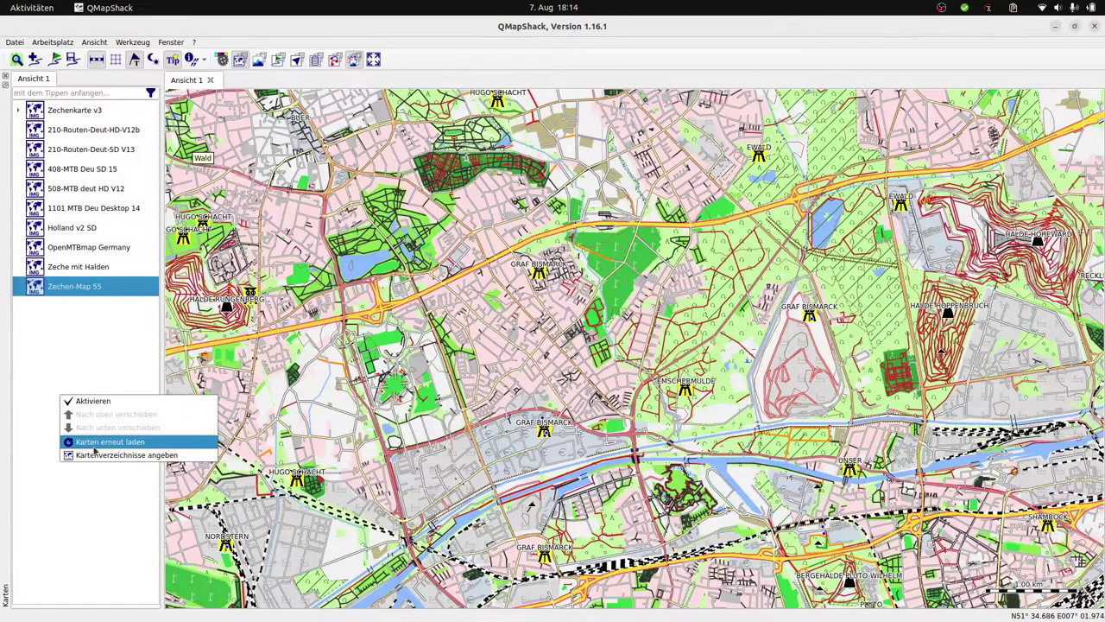
{"action": "left_click", "coordinate": [119, 444]}
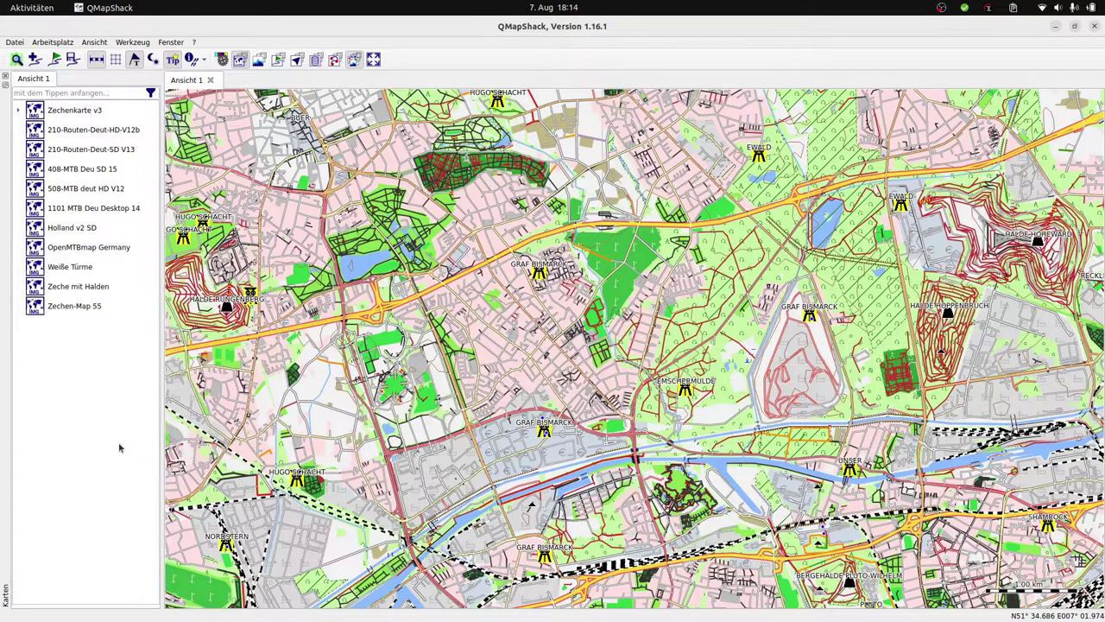
Activate the Weiße Türme map and deactivate Zechenkarte v3
{"action": "right_click", "coordinate": [85, 271]}
{"action": "left_click", "coordinate": [102, 274]}
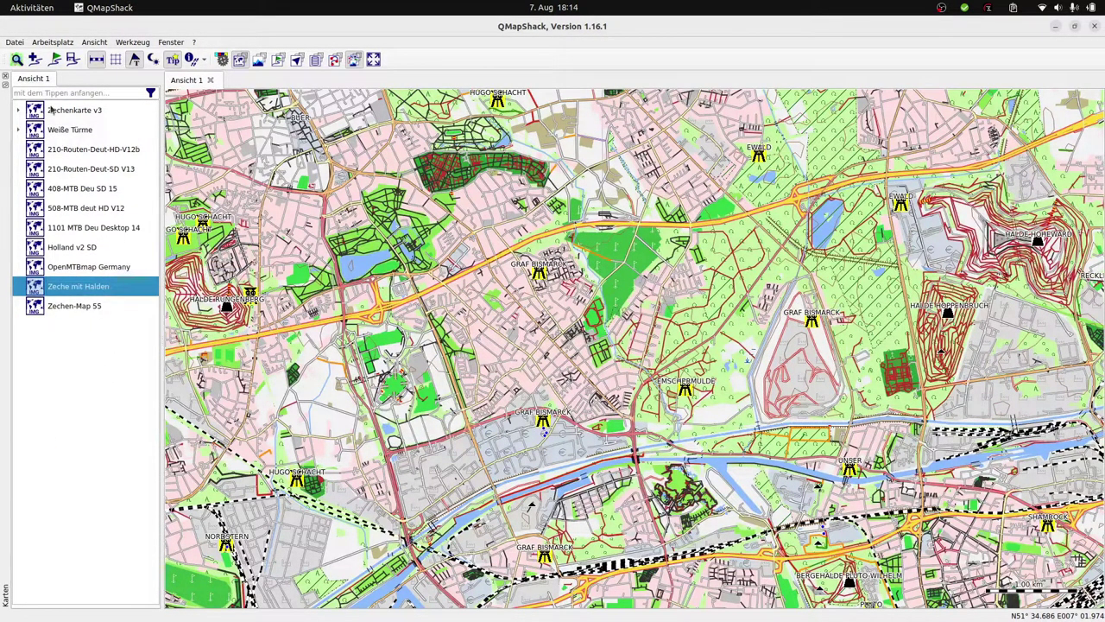
{"action": "right_click", "coordinate": [53, 109]}
{"action": "left_click", "coordinate": [86, 112]}
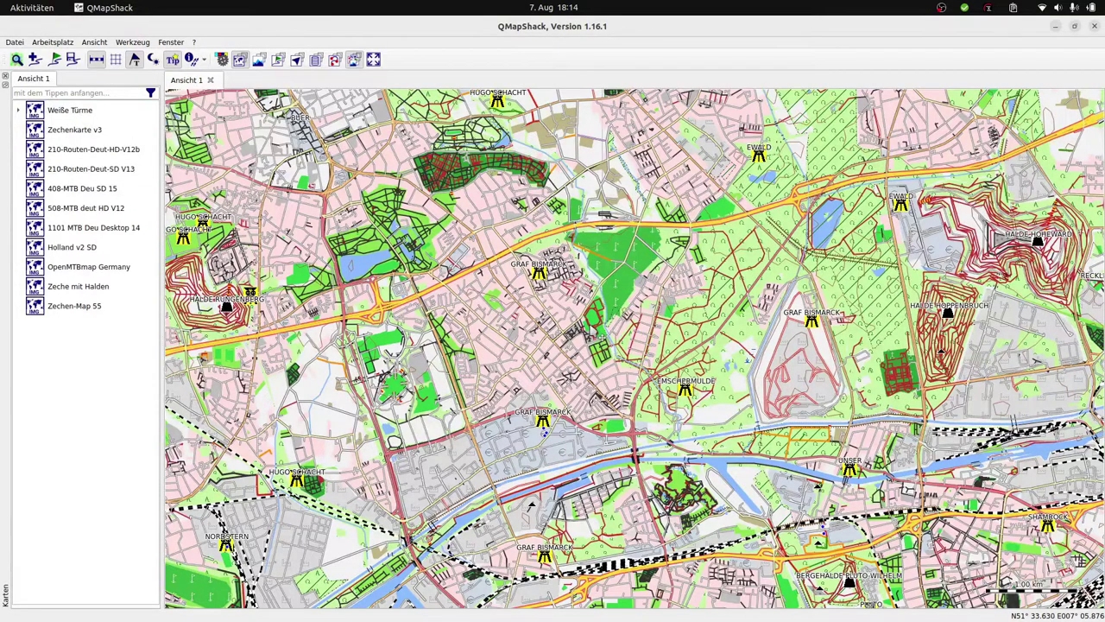
Examine the extent and the mine, adit and spoil tip symbols of the Weiße Türme map at several zoom levels
{"action": "scroll", "coordinate": [604, 341], "scroll_direction": "down", "scroll_amount": 3}
{"action": "scroll", "coordinate": [592, 332], "scroll_direction": "down", "scroll_amount": 1}
{"action": "scroll", "coordinate": [713, 394], "scroll_direction": "up", "scroll_amount": 2}
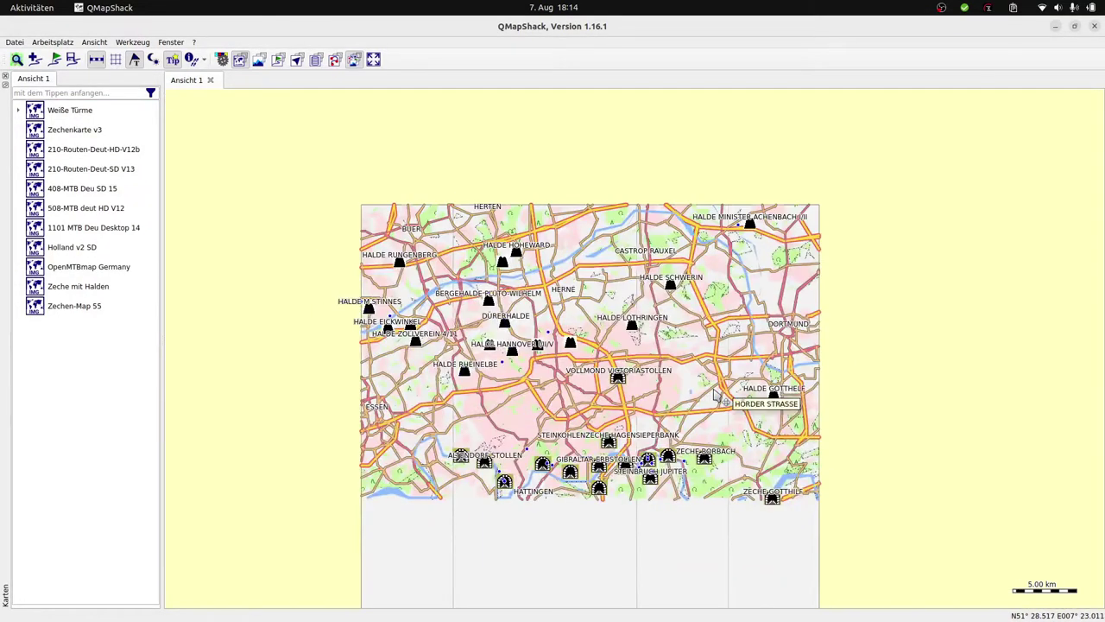
{"action": "scroll", "coordinate": [713, 394], "scroll_direction": "down", "scroll_amount": 1}
{"action": "scroll", "coordinate": [713, 394], "scroll_direction": "up", "scroll_amount": 1}
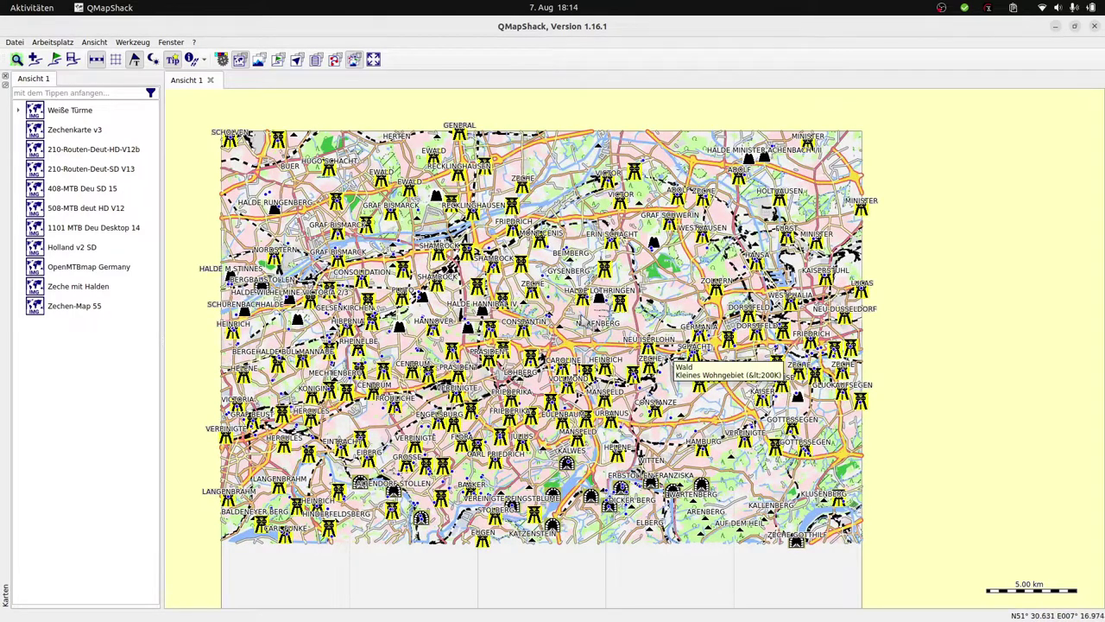
{"action": "scroll", "coordinate": [630, 354], "scroll_direction": "up", "scroll_amount": 1}
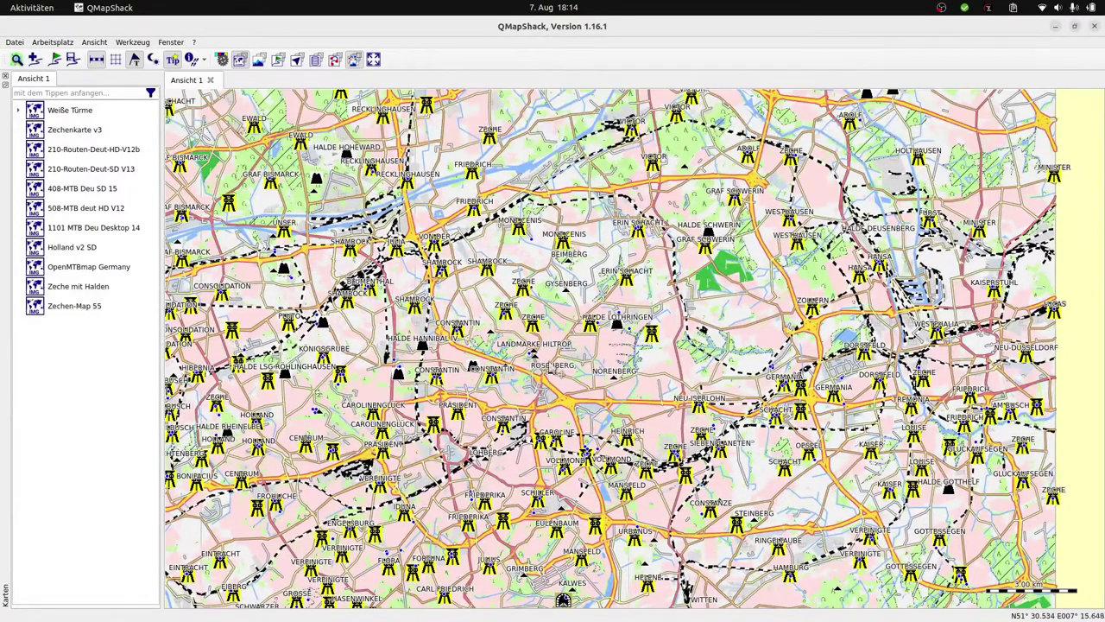
{"action": "scroll", "coordinate": [570, 380], "scroll_direction": "down", "scroll_amount": 1}
{"action": "left_click_drag", "start_coordinate": [577, 367], "coordinate": [598, 418]}
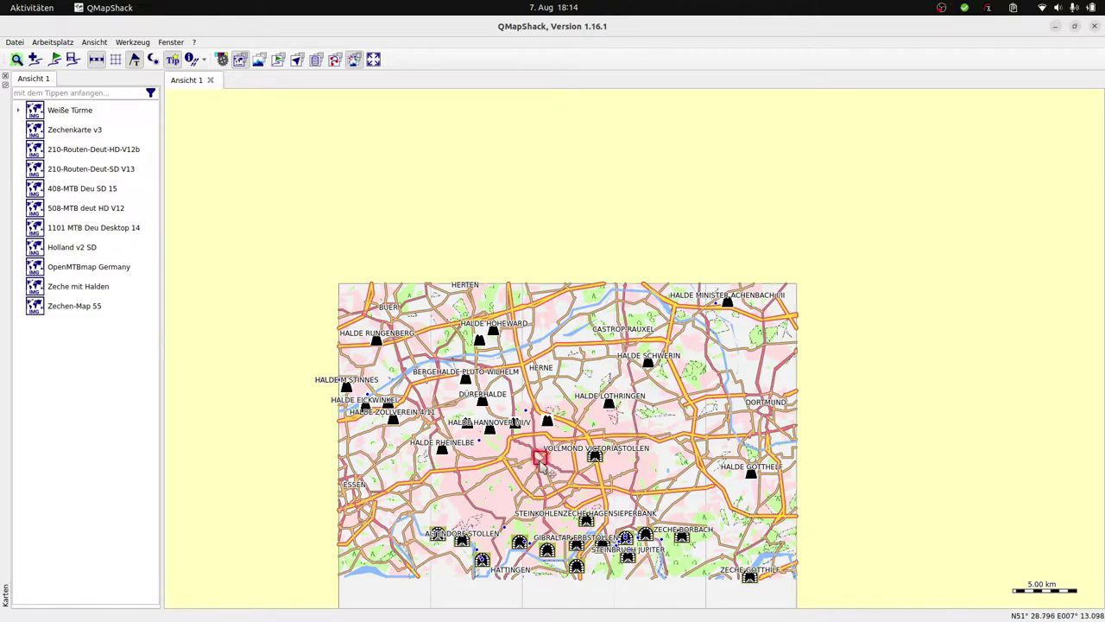
{"action": "scroll", "coordinate": [553, 480], "scroll_direction": "up", "scroll_amount": 1}
{"action": "scroll", "coordinate": [553, 480], "scroll_direction": "up", "scroll_amount": 3}
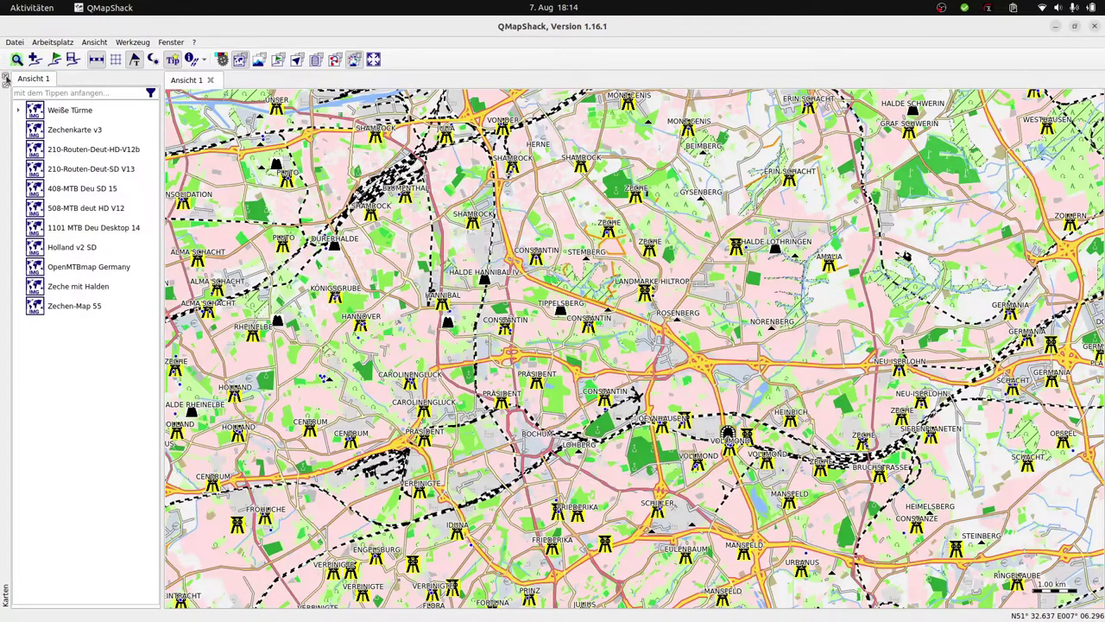
Hide the map list and compare the shaft symbols and labels at Zeche Hannover with the Reit- und Wanderkarte in Chrome
{"action": "left_click", "coordinate": [5, 76]}
{"action": "scroll", "coordinate": [542, 332], "scroll_direction": "up", "scroll_amount": 4}
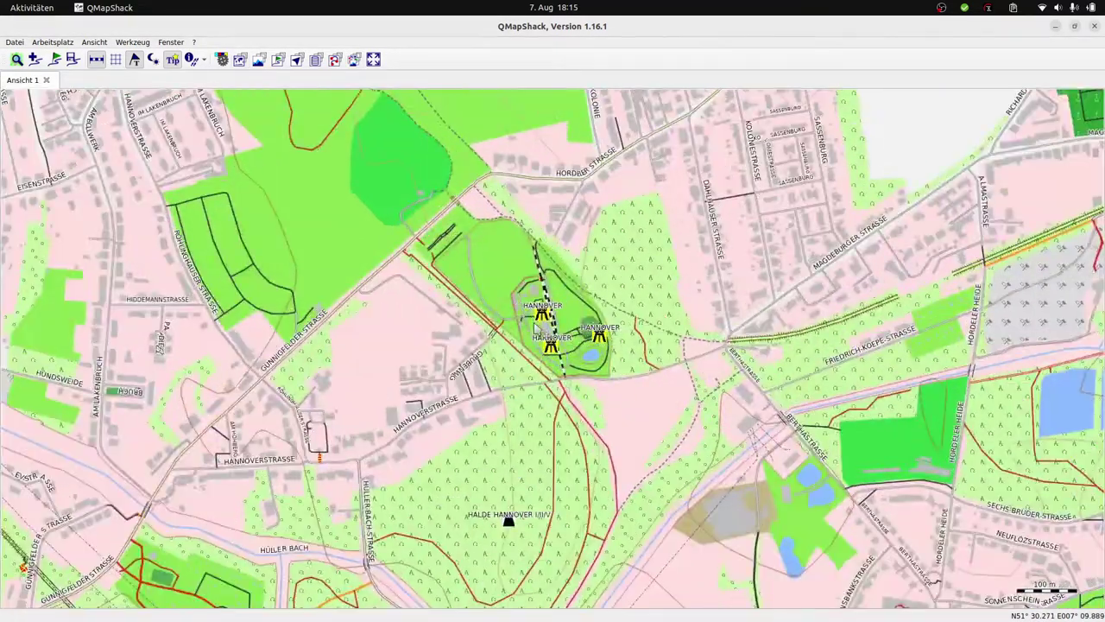
{"action": "scroll", "coordinate": [542, 332], "scroll_direction": "up", "scroll_amount": 2}
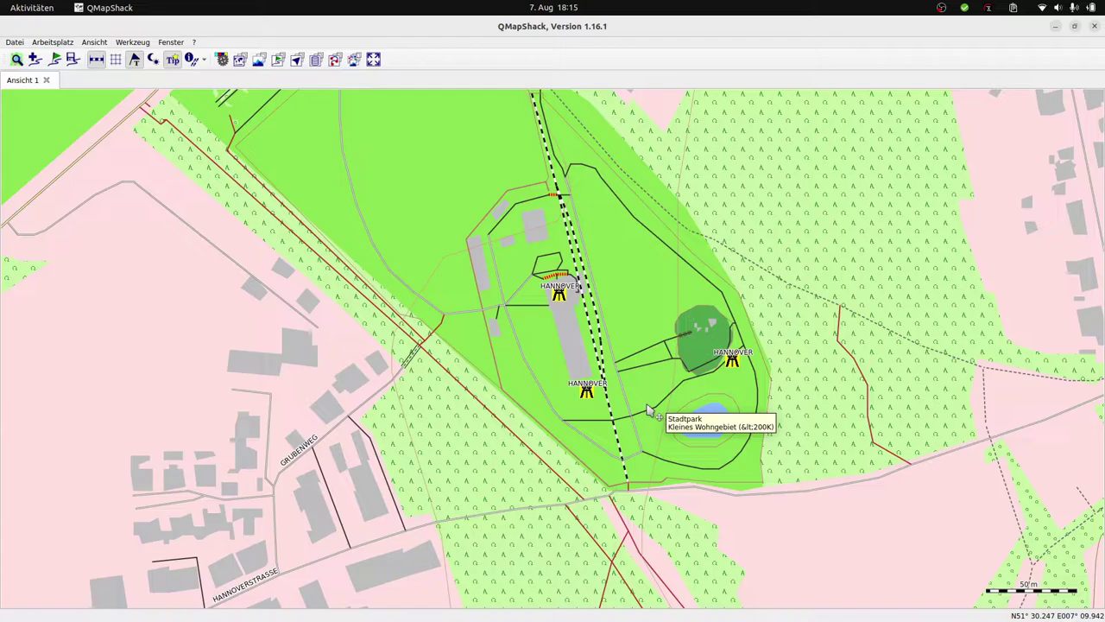
{"action": "mouse_move", "coordinate": [17, 379]}
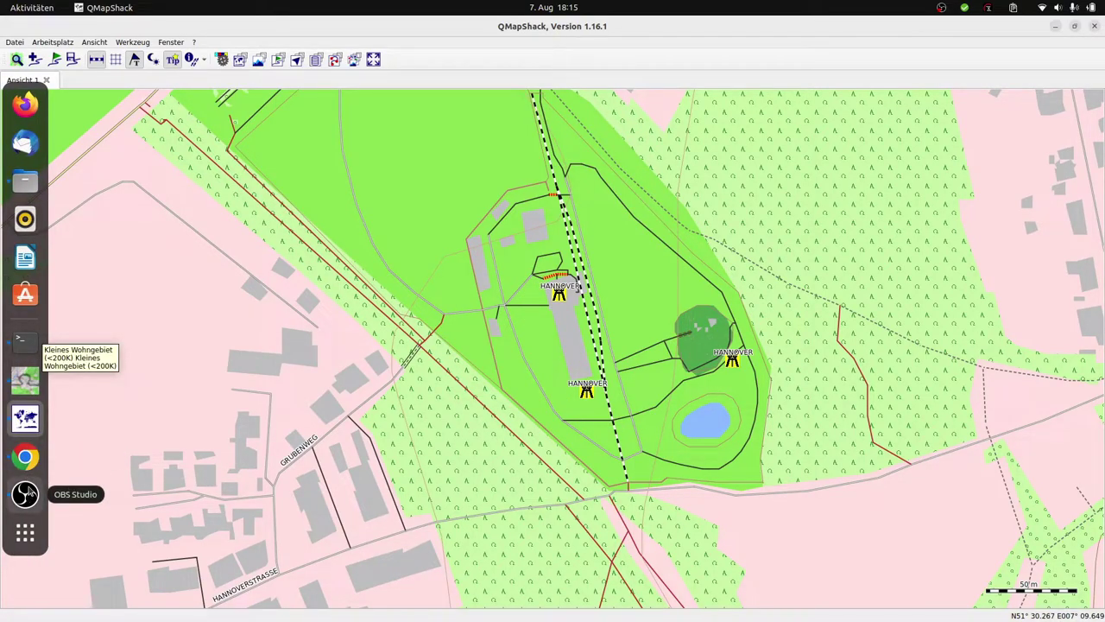
{"action": "left_click", "coordinate": [25, 459]}
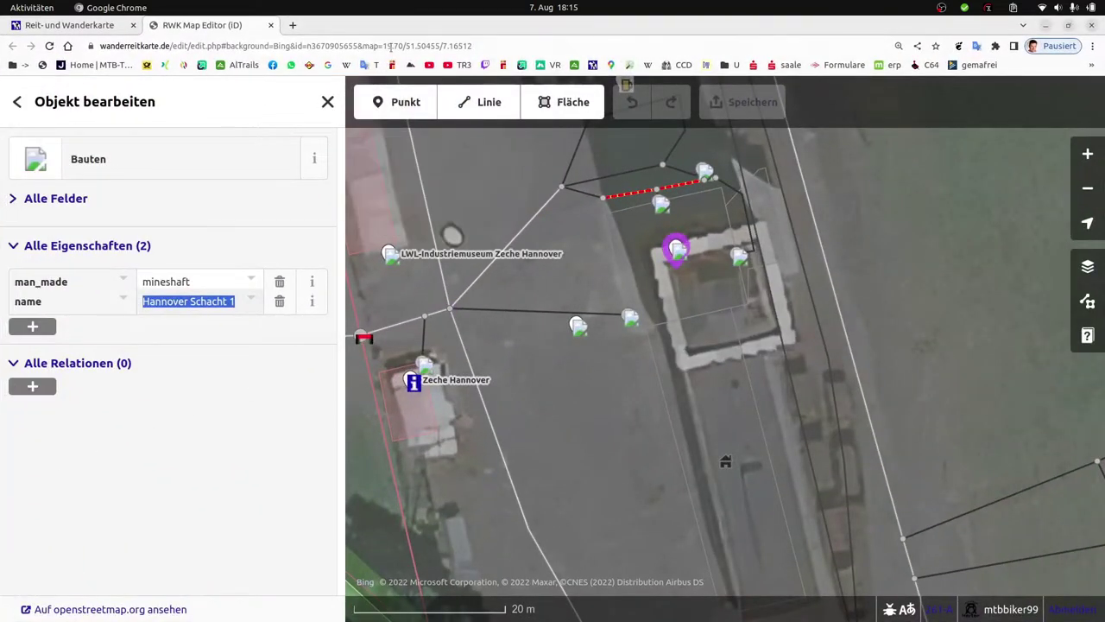
{"action": "left_click", "coordinate": [95, 28]}
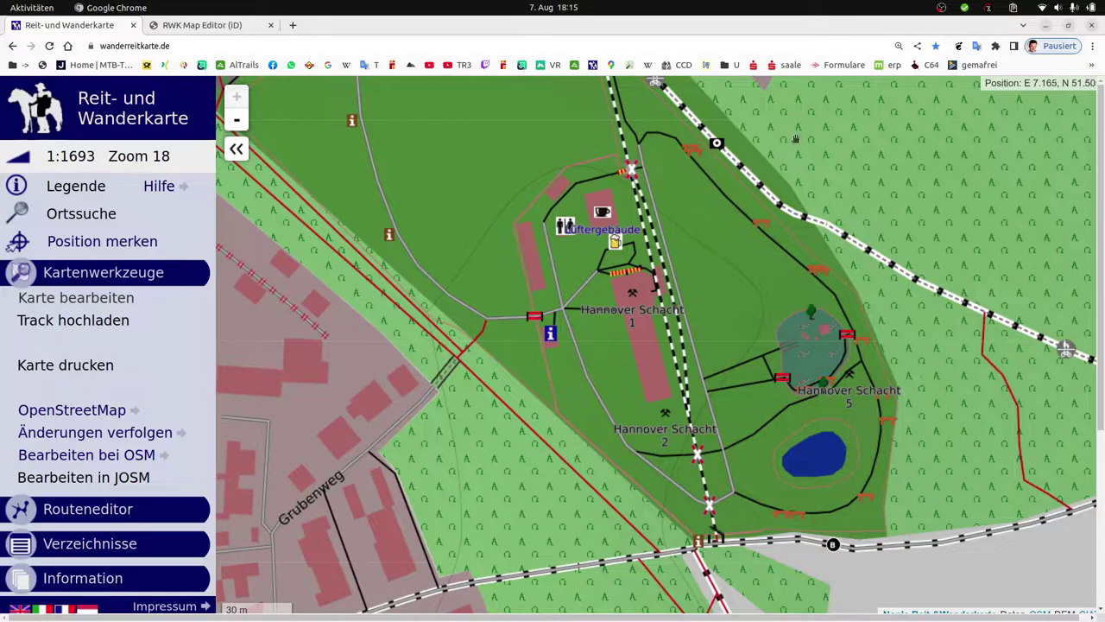
{"action": "left_click", "coordinate": [1044, 25]}
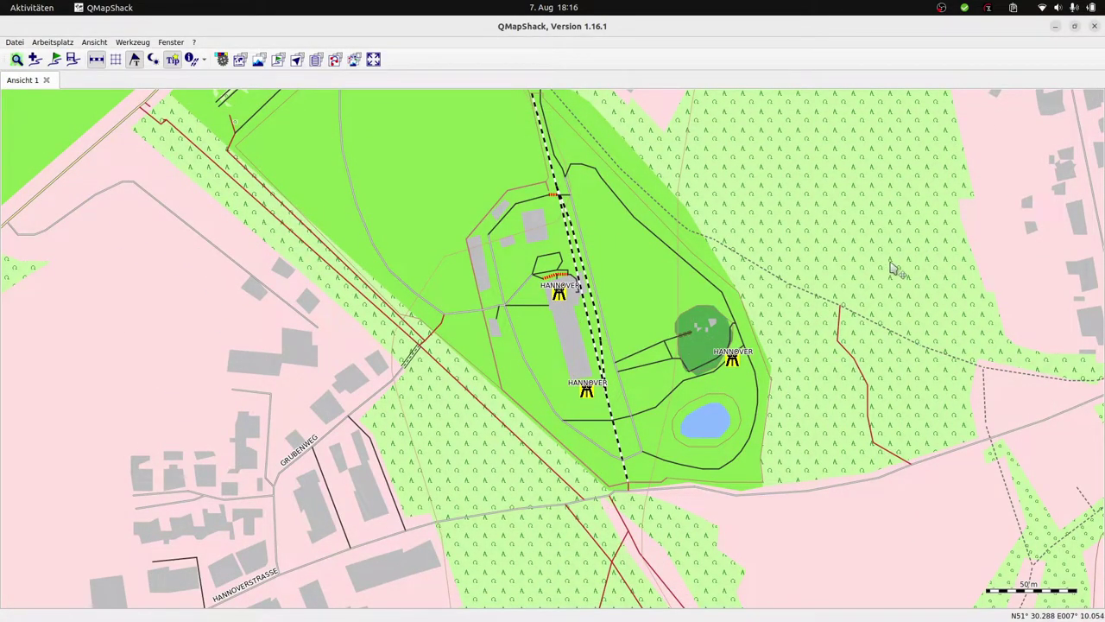
Return to Map Composer and check the conditions and actions of the replacement rule "Historische Stollen anzeigen"
{"action": "left_click", "coordinate": [1055, 26]}
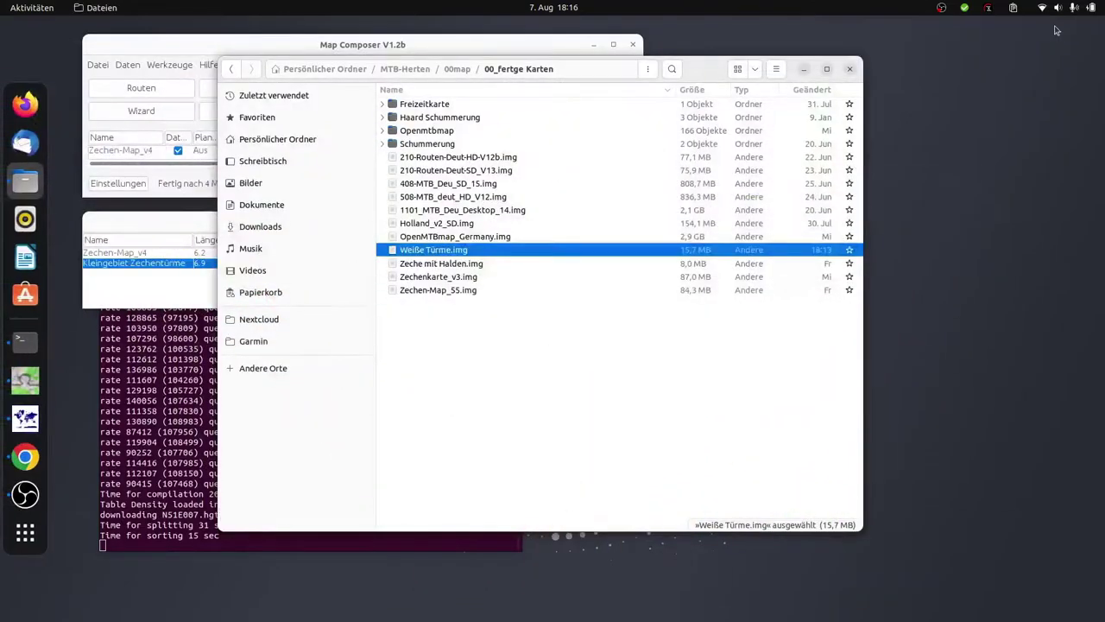
{"action": "left_click", "coordinate": [833, 53]}
{"action": "left_click", "coordinate": [353, 112]}
{"action": "scroll", "coordinate": [198, 419], "scroll_direction": "up", "scroll_amount": 10}
{"action": "scroll", "coordinate": [211, 402], "scroll_direction": "down", "scroll_amount": 1}
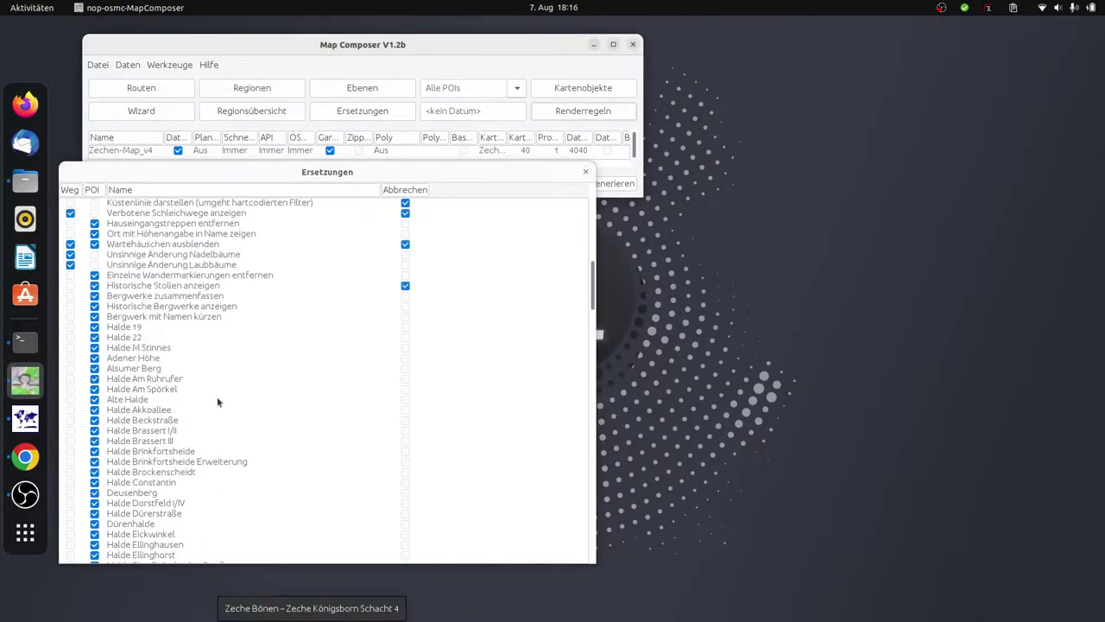
{"action": "left_click", "coordinate": [226, 283]}
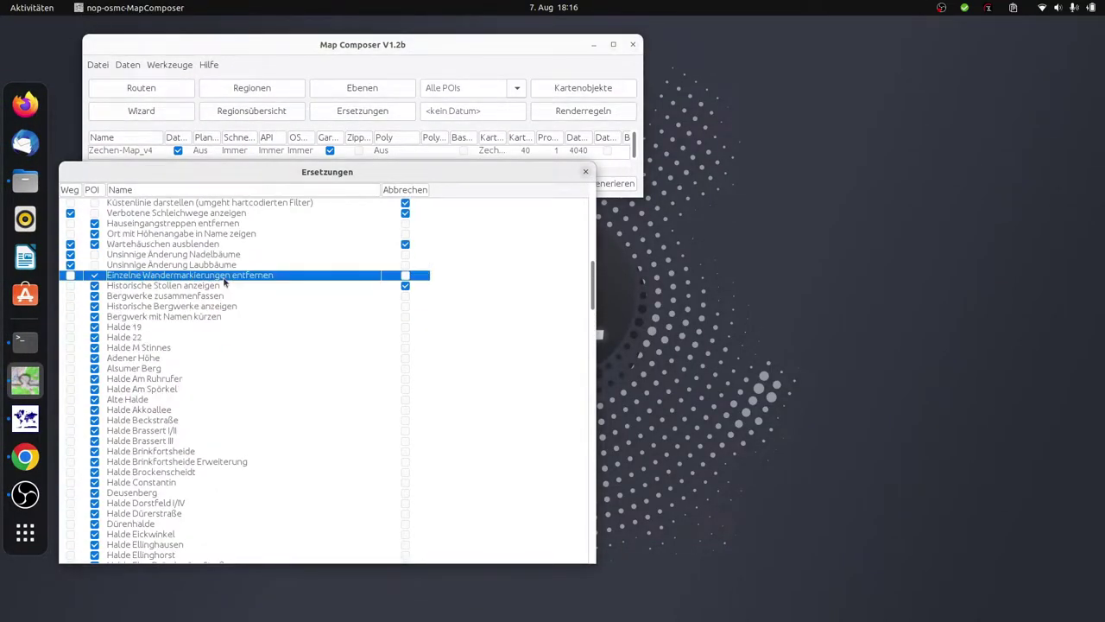
{"action": "double_click", "coordinate": [125, 286]}
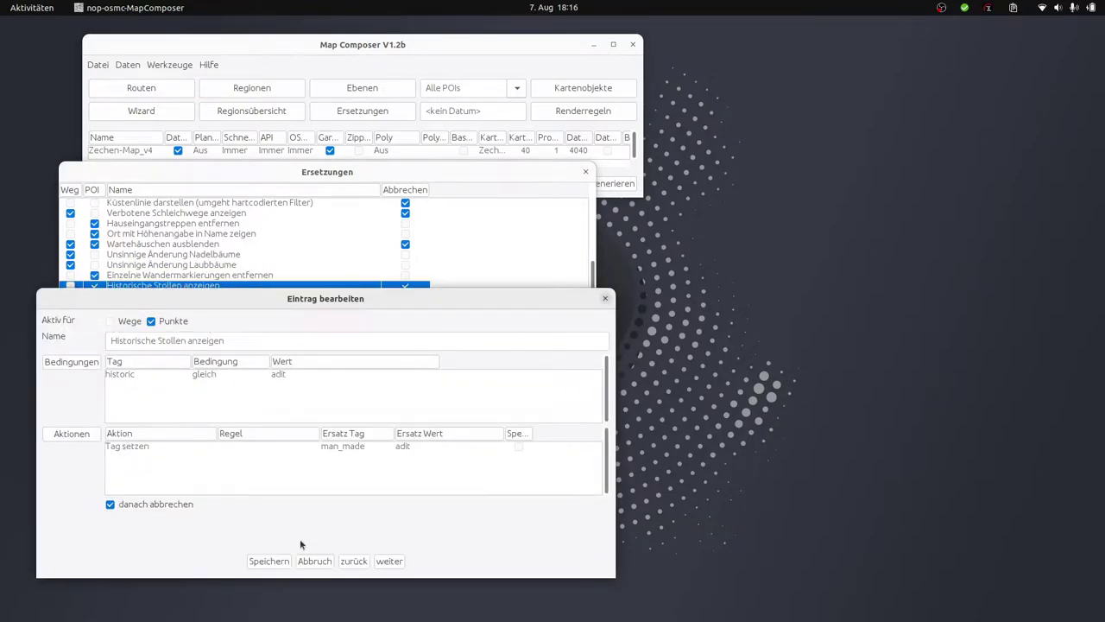
{"action": "left_click", "coordinate": [268, 561]}
Deactivate the replacement rule "Bergwerke zusammenfassen" for points, save it and close the replacements list
{"action": "double_click", "coordinate": [175, 297]}
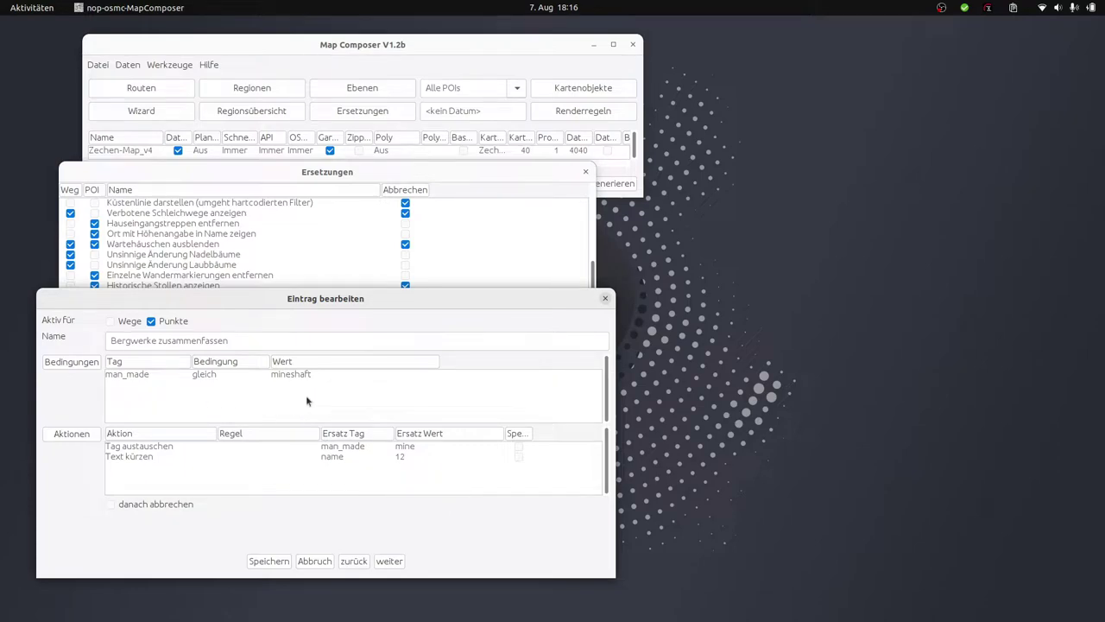
{"action": "left_click", "coordinate": [390, 456]}
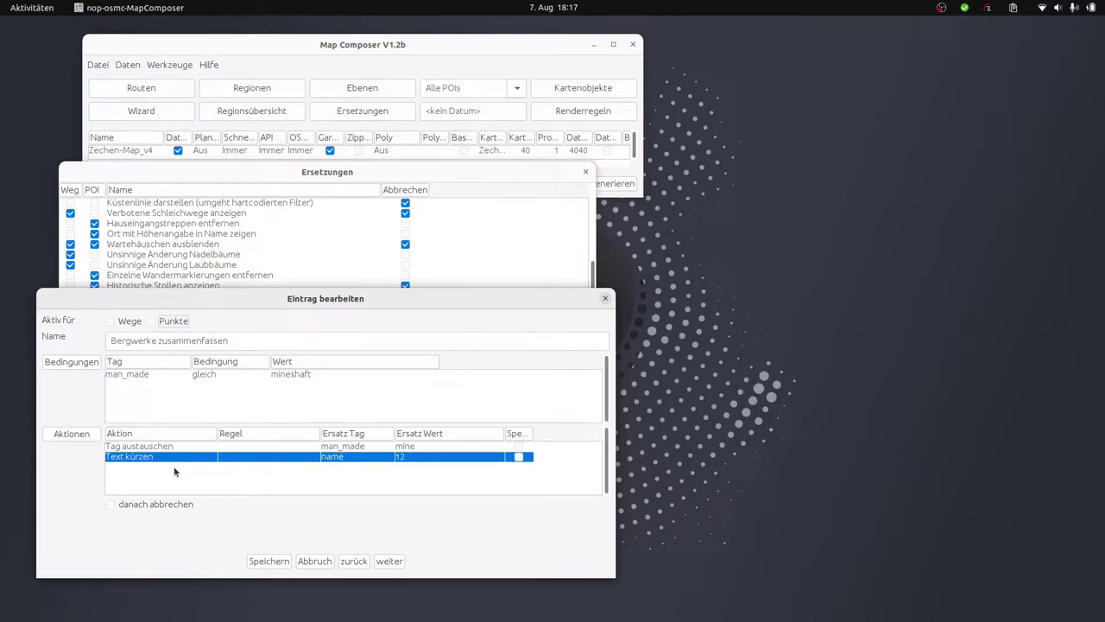
{"action": "left_click", "coordinate": [259, 561]}
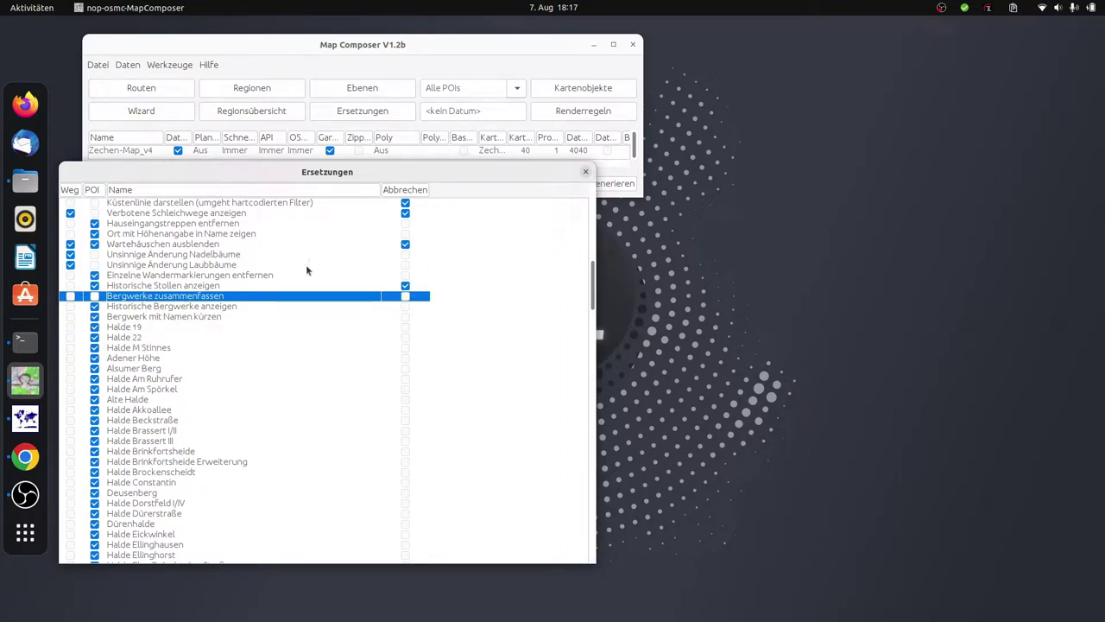
{"action": "left_click", "coordinate": [584, 173]}
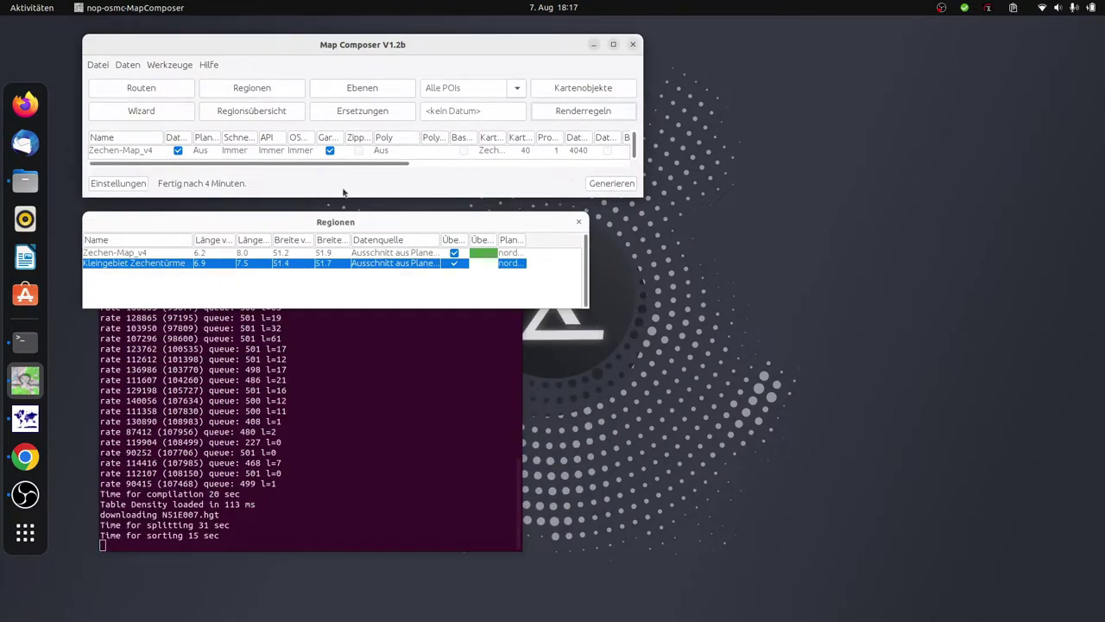
Show the generation log and start generating the Zechen-Map_v4 map
{"action": "left_click", "coordinate": [128, 66]}
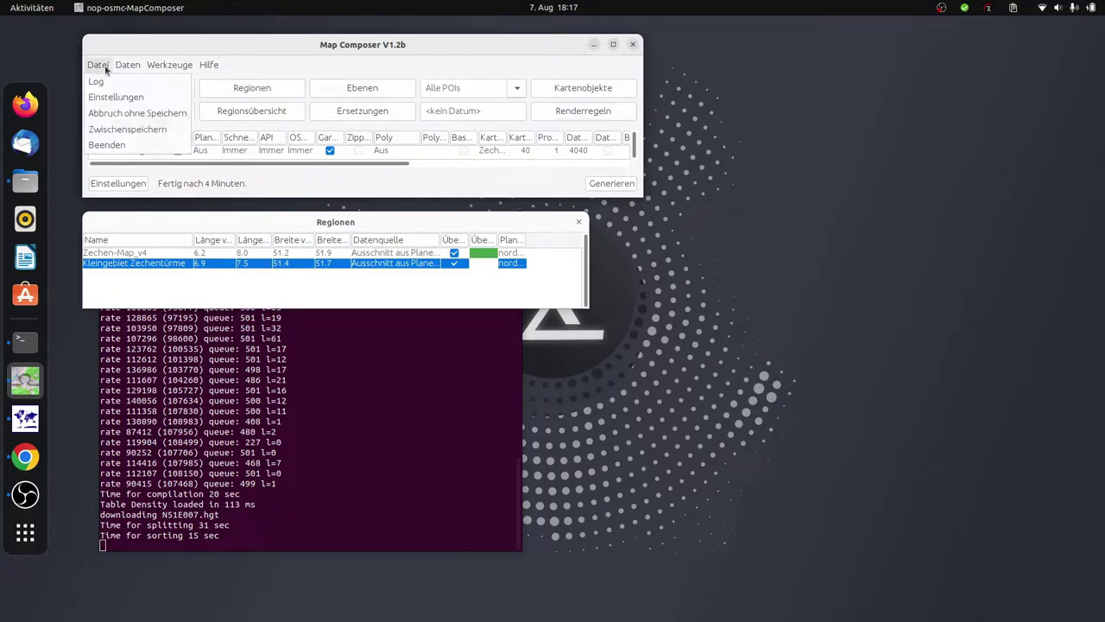
{"action": "left_click", "coordinate": [118, 79]}
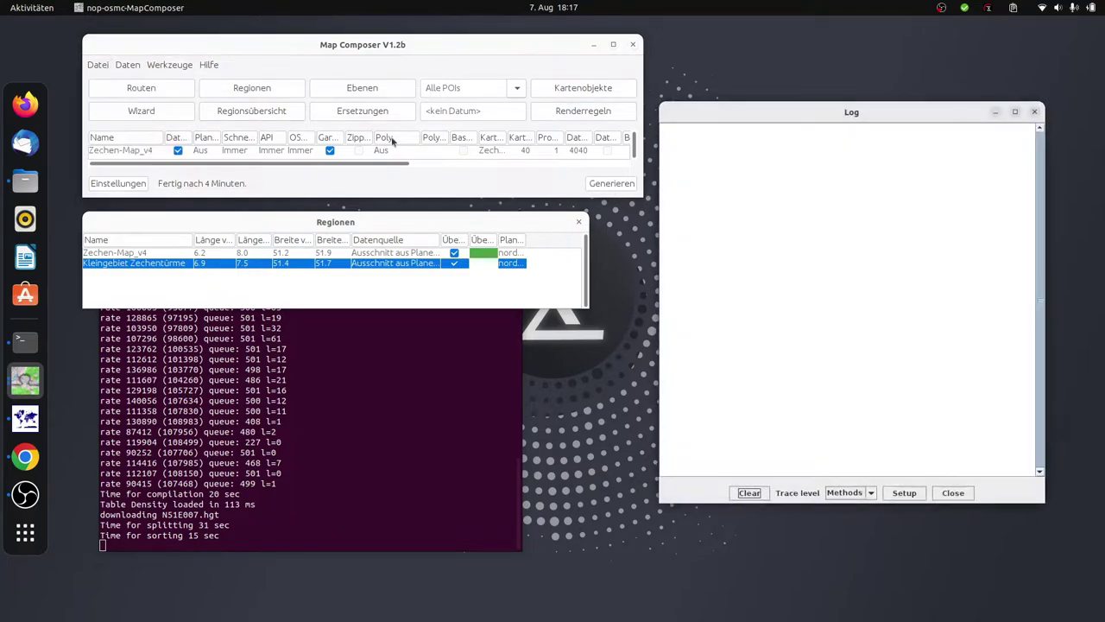
{"action": "left_click", "coordinate": [611, 182]}
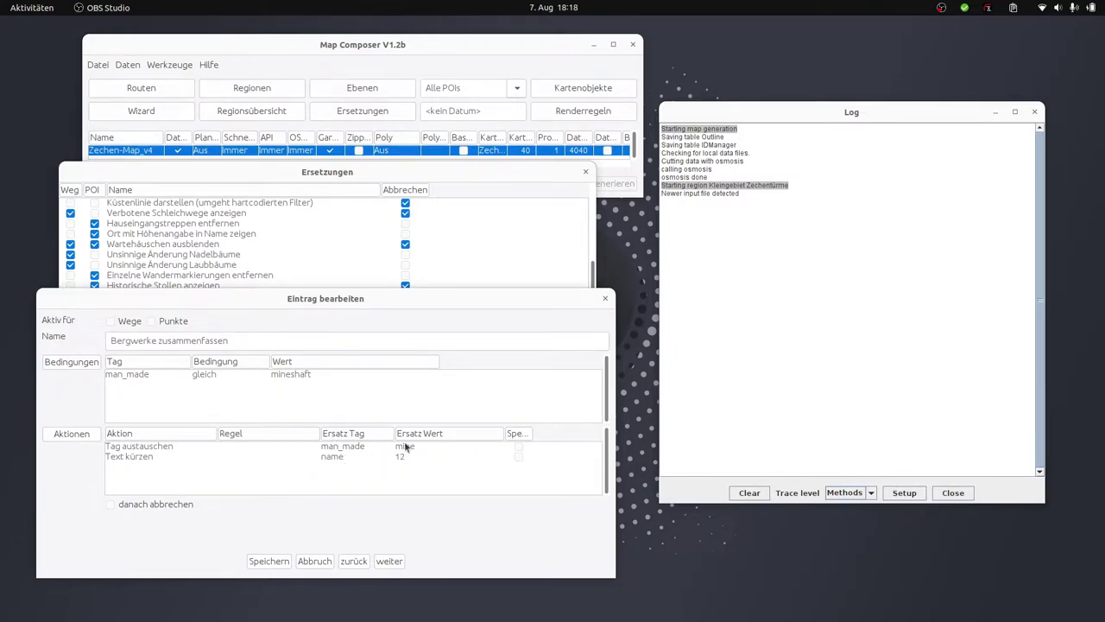
Close the rule editor and check the render rules for the man_made values mine and mineshaft
{"action": "left_click", "coordinate": [606, 299]}
{"action": "left_click", "coordinate": [575, 115]}
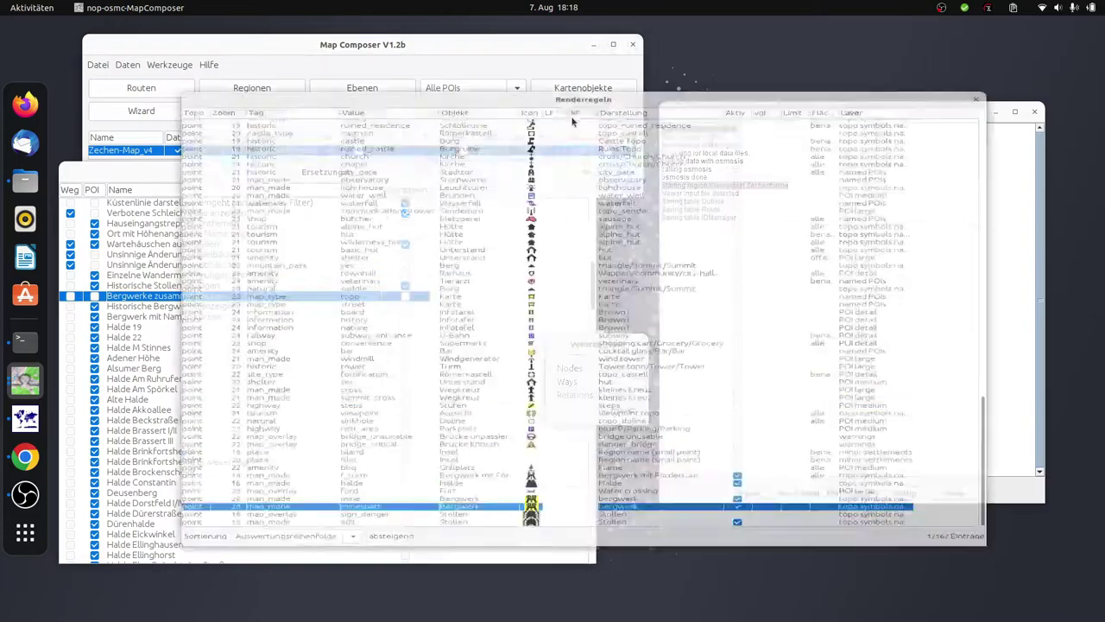
{"action": "left_click", "coordinate": [346, 560]}
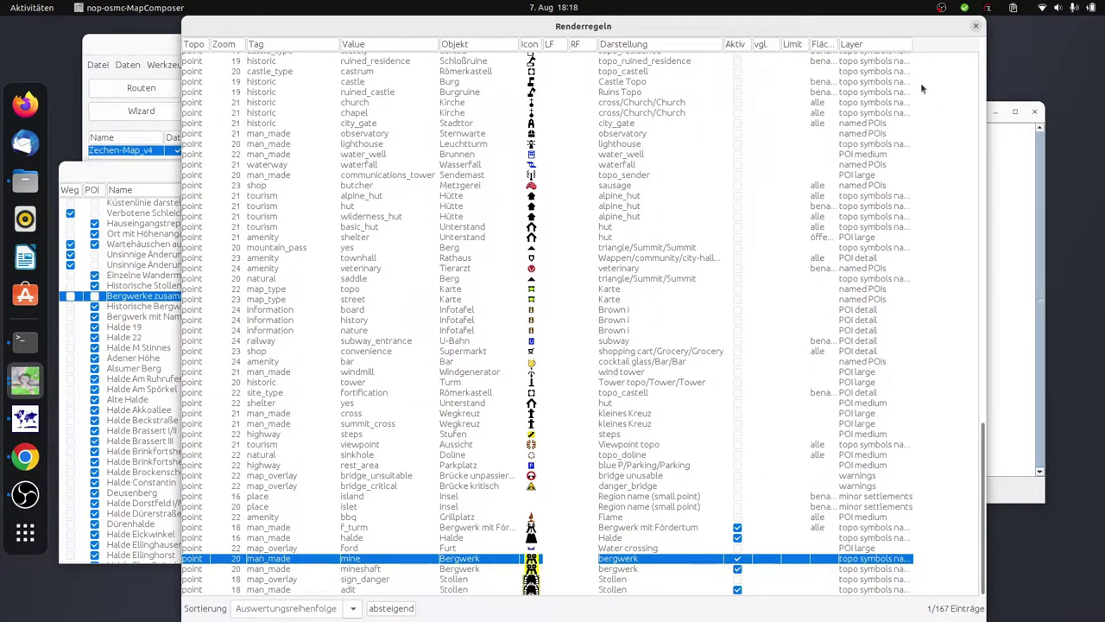
{"action": "left_click", "coordinate": [976, 28]}
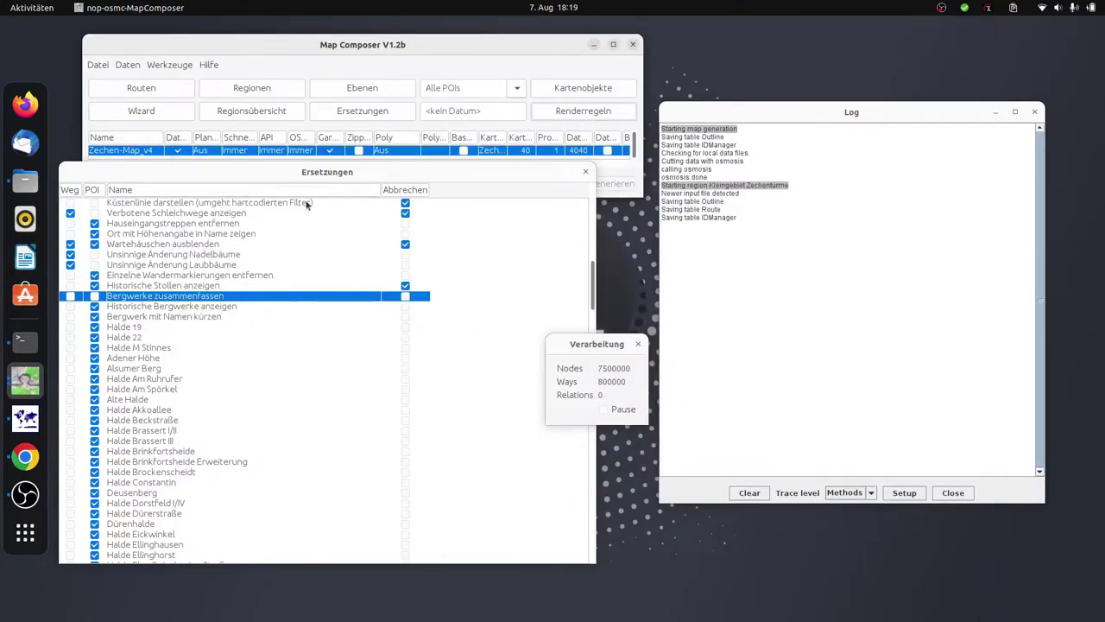
Change the condition of the rule "Bergwerke zusammenfassen" to man_made gleich mine
{"action": "left_click", "coordinate": [159, 300]}
{"action": "double_click", "coordinate": [159, 298]}
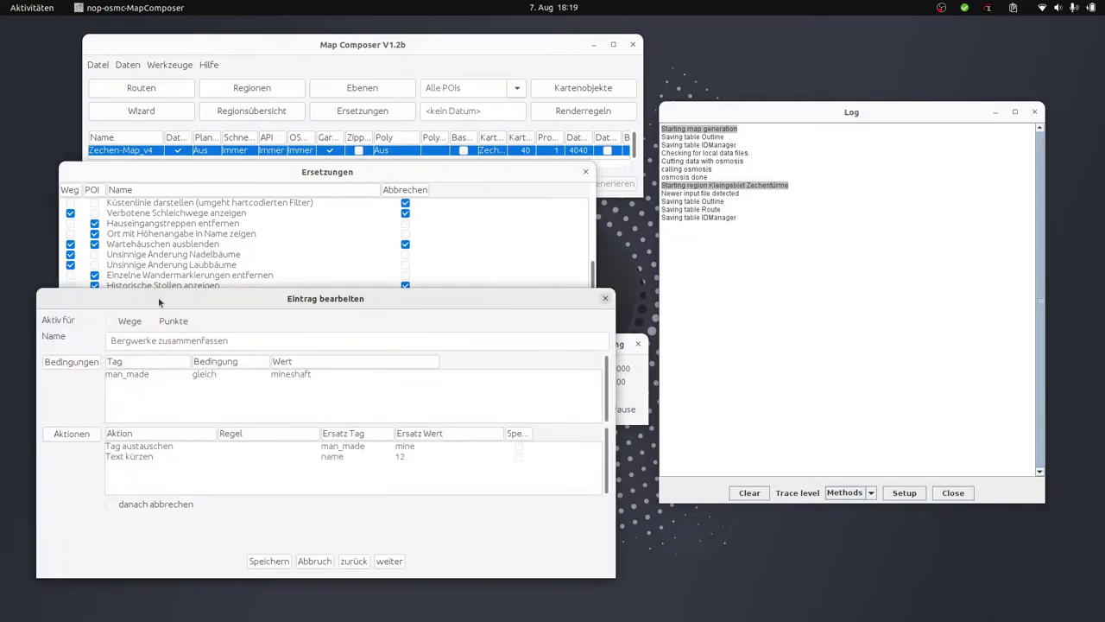
{"action": "double_click", "coordinate": [226, 374]}
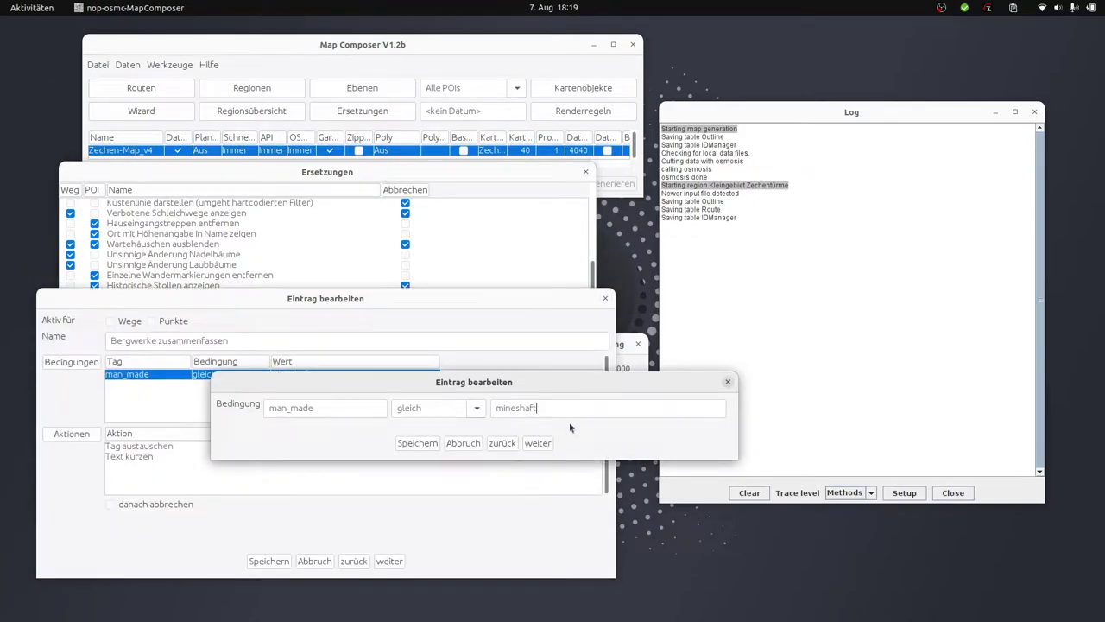
{"action": "key", "text": "BackSpace"}
{"action": "key", "text": "BackSpace"}
{"action": "key", "text": "BackSpace"}
{"action": "key", "text": "BackSpace"}
{"action": "key", "text": "BackSpace"}
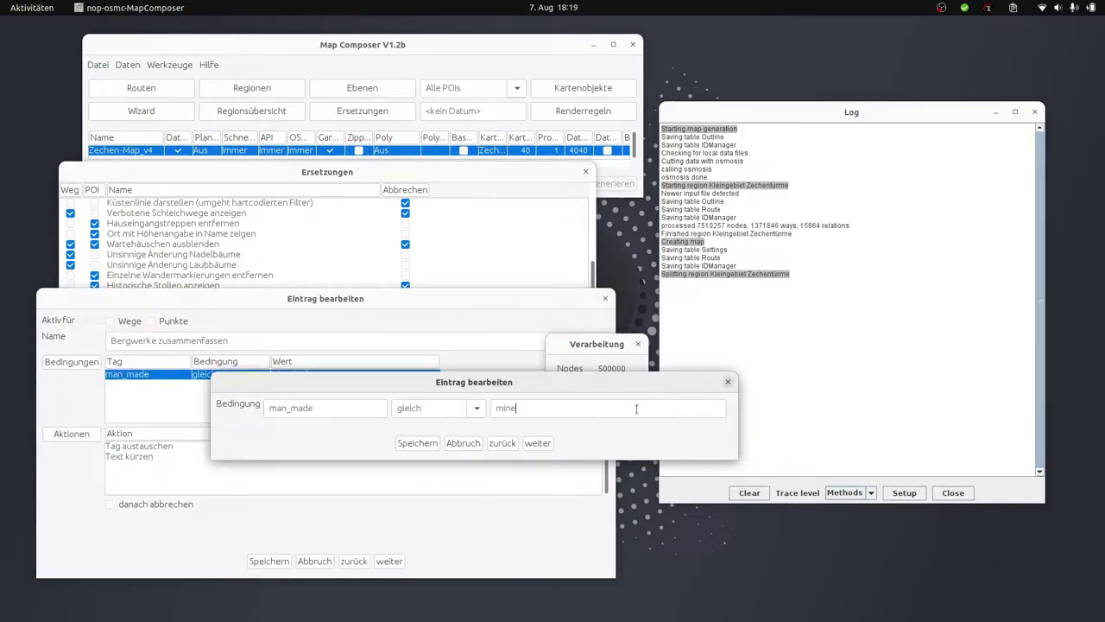
{"action": "key", "text": "Return"}
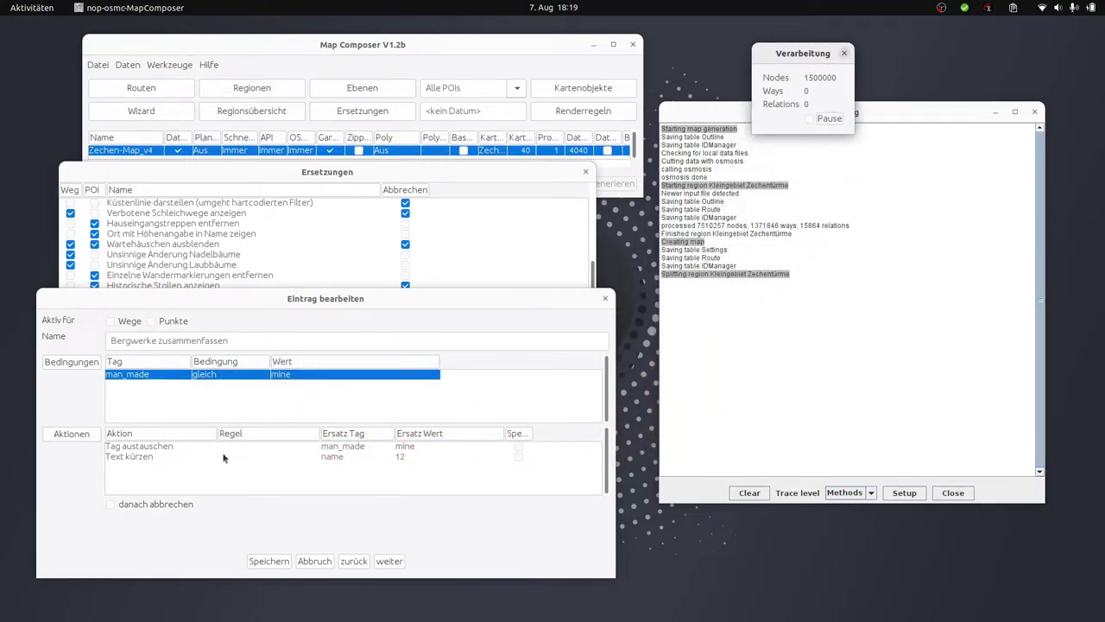
Set the replacement value of the rule's "Tag austauschen" action to mineshaft and activate the rule for points
{"action": "double_click", "coordinate": [291, 446]}
{"action": "left_click", "coordinate": [596, 418]}
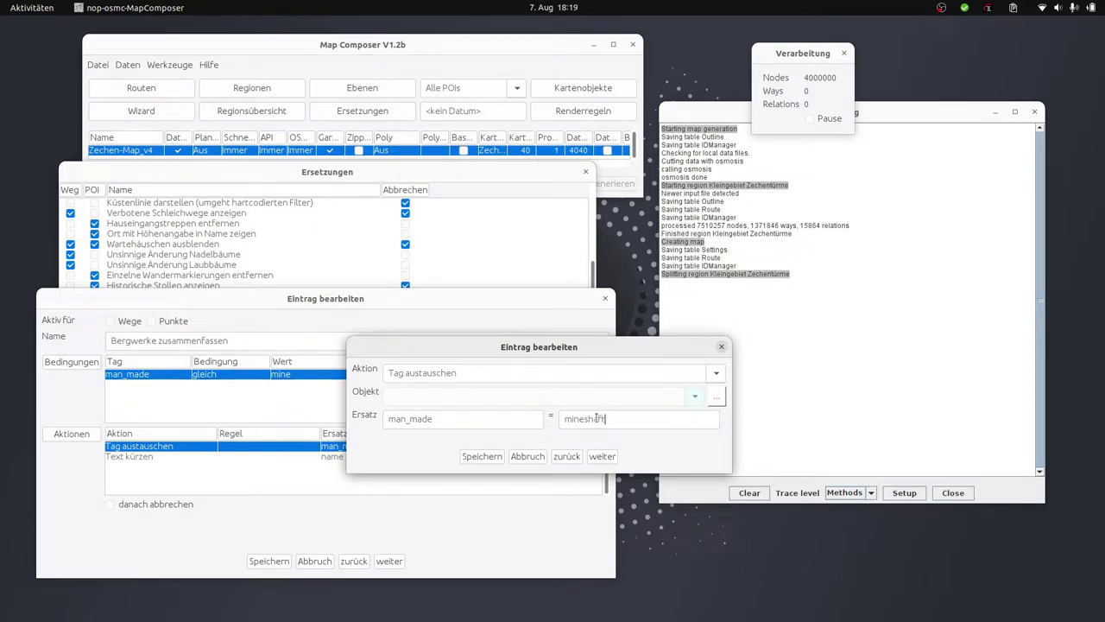
{"action": "left_click", "coordinate": [483, 456]}
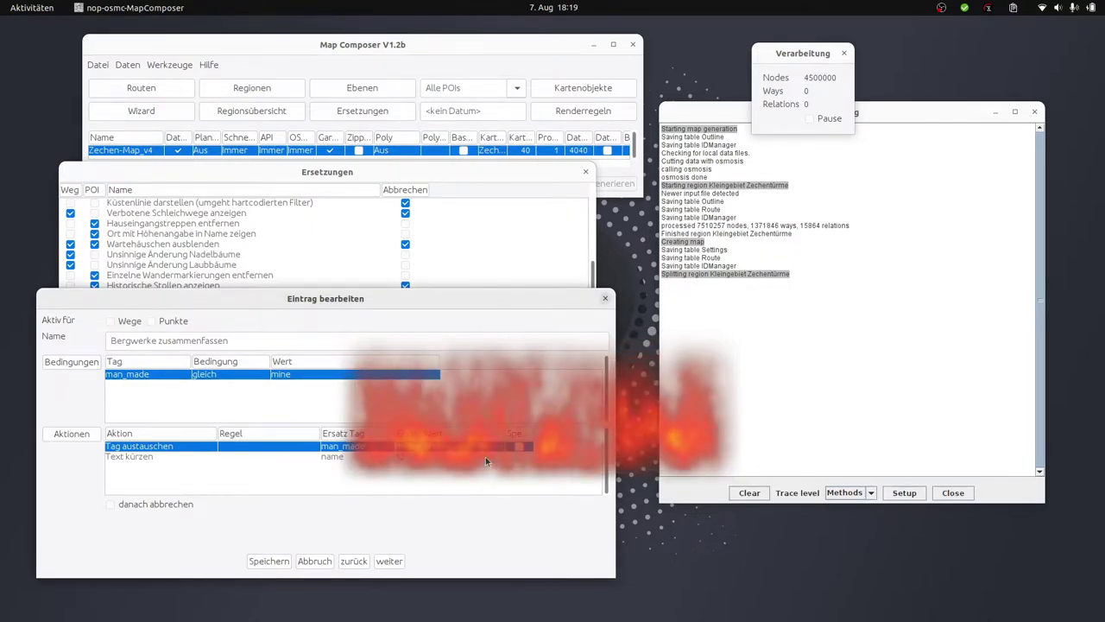
{"action": "left_click", "coordinate": [291, 382]}
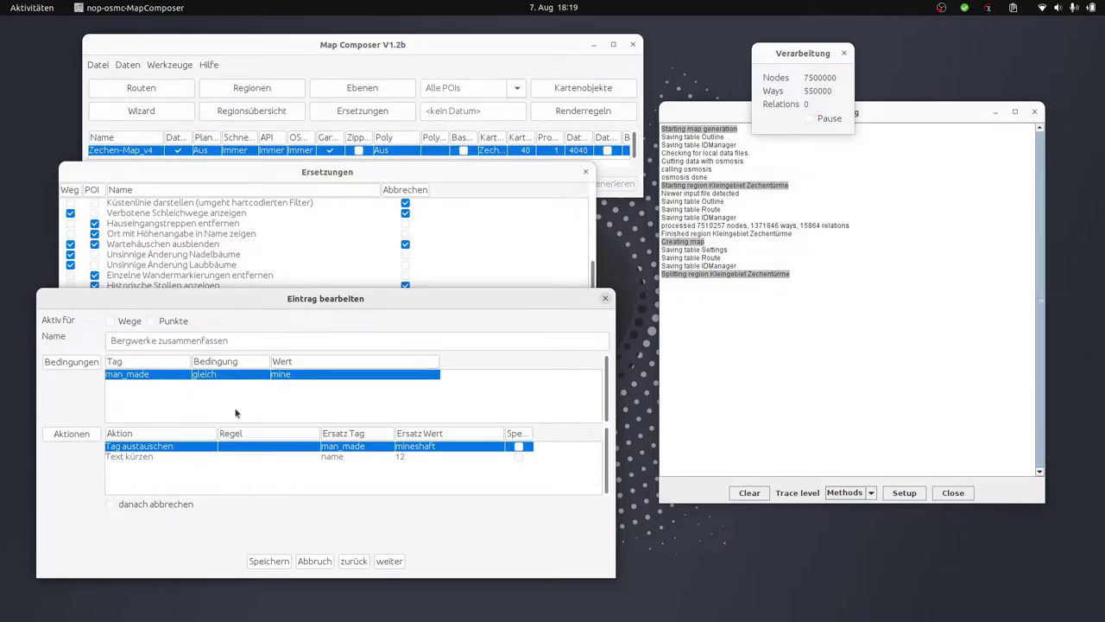
{"action": "left_click", "coordinate": [158, 322]}
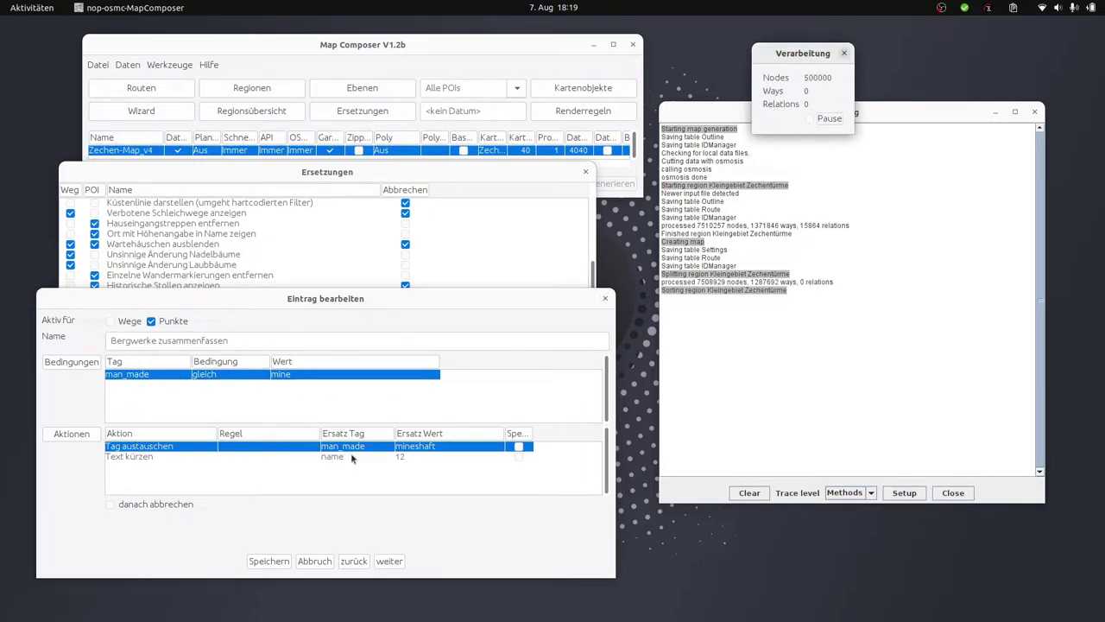
Delete the "Text kürzen" action from the rule and save the rule
{"action": "left_click", "coordinate": [150, 456]}
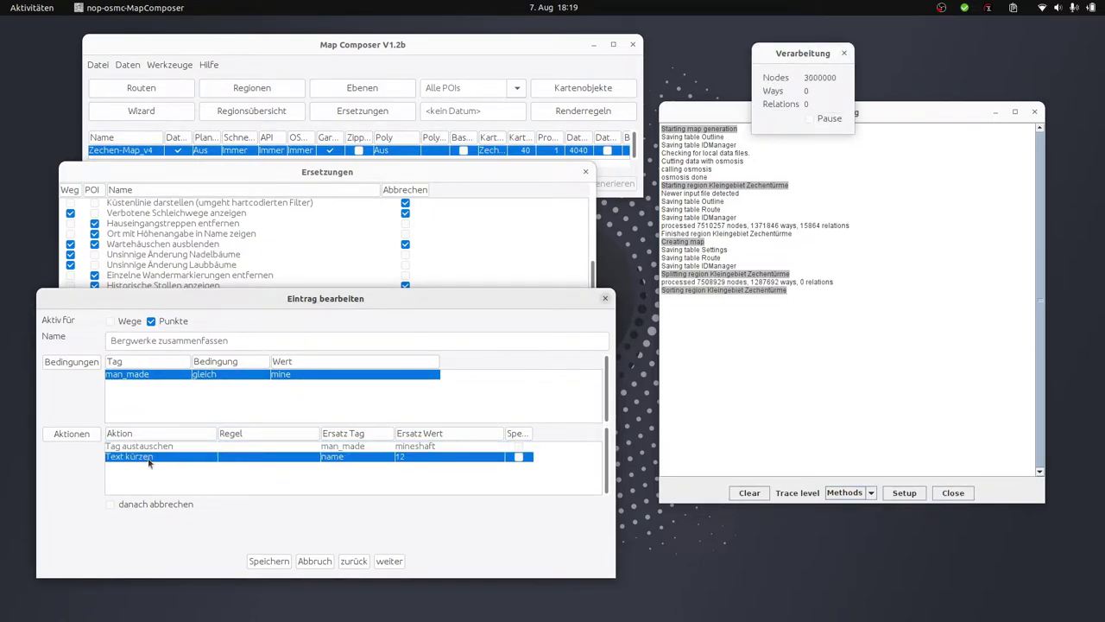
{"action": "right_click", "coordinate": [150, 458]}
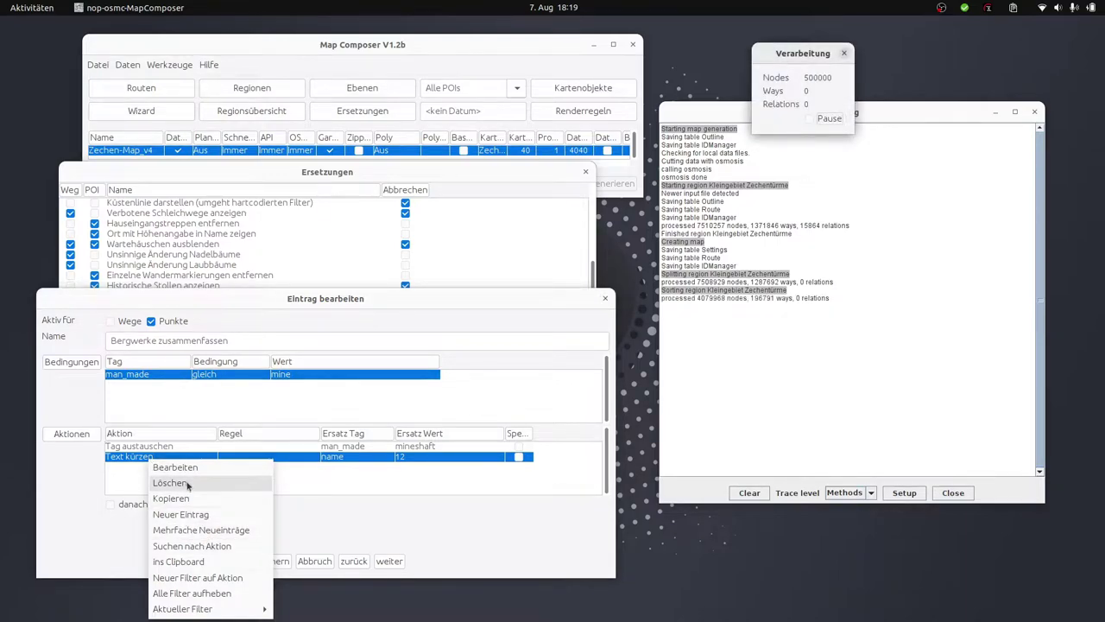
{"action": "left_click", "coordinate": [171, 483]}
{"action": "left_click", "coordinate": [515, 456]}
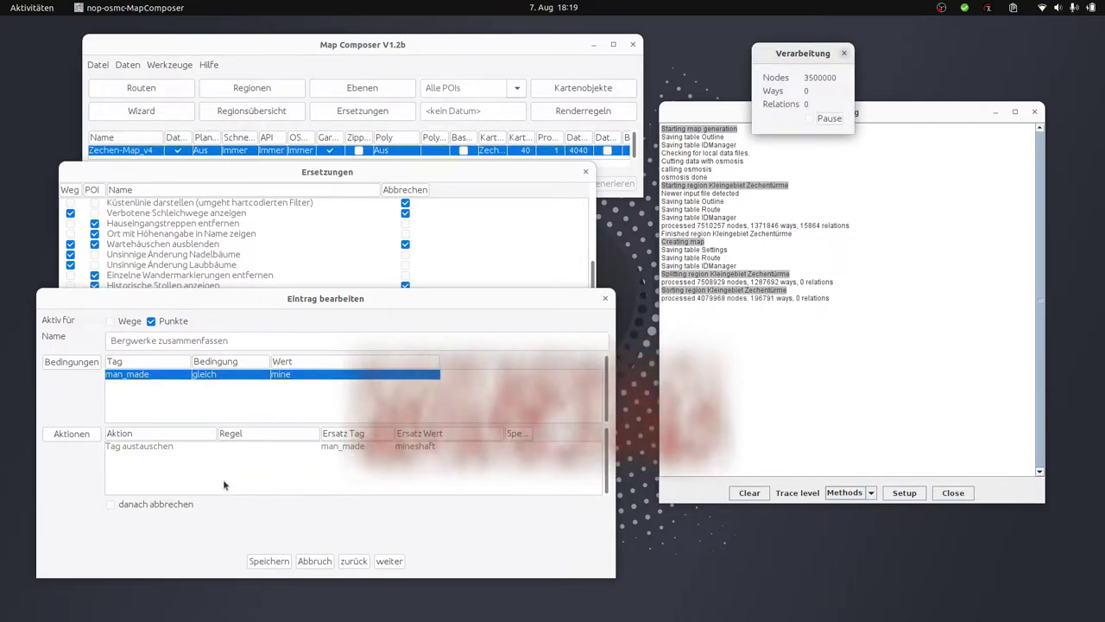
{"action": "left_click", "coordinate": [269, 561]}
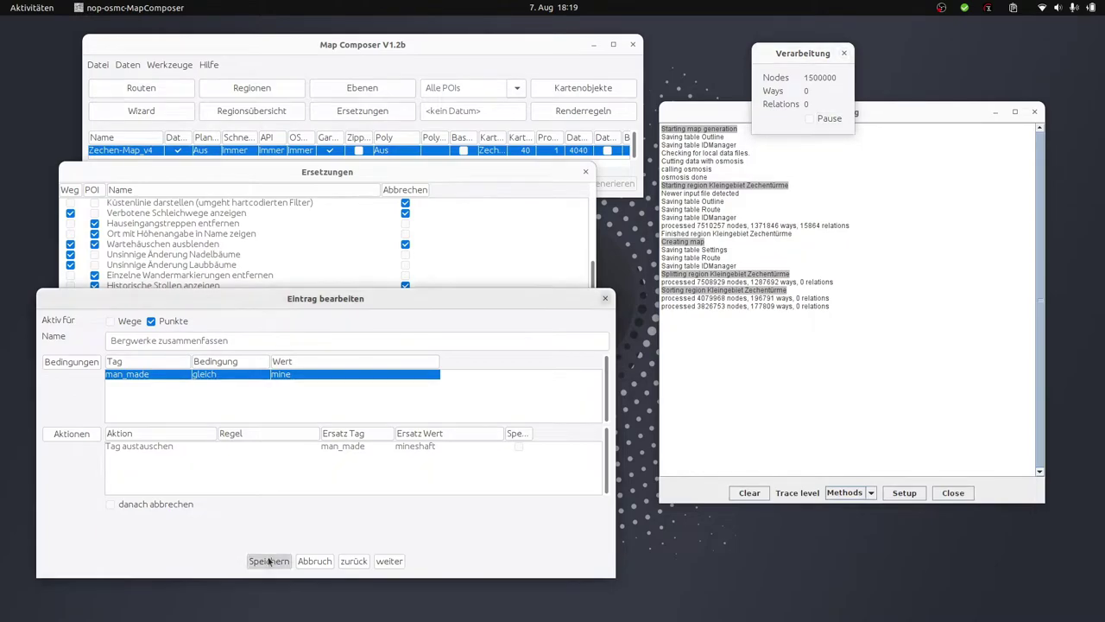
Recheck the condition and action of "Bergwerke zusammenfassen", then close the rule and the replacements list
{"action": "double_click", "coordinate": [183, 297]}
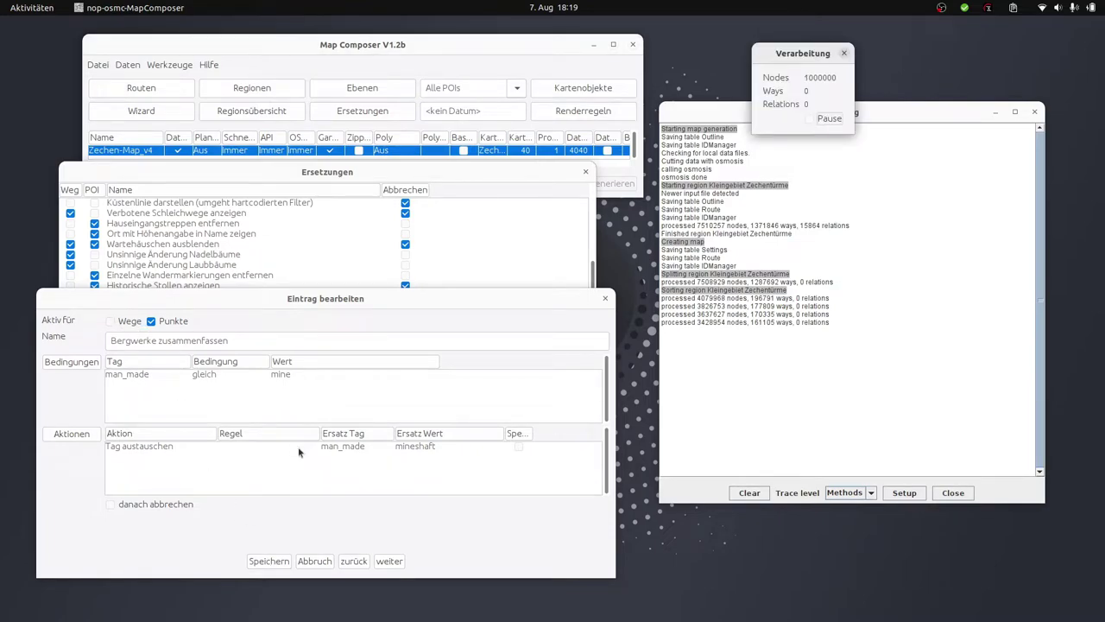
{"action": "left_click", "coordinate": [270, 561]}
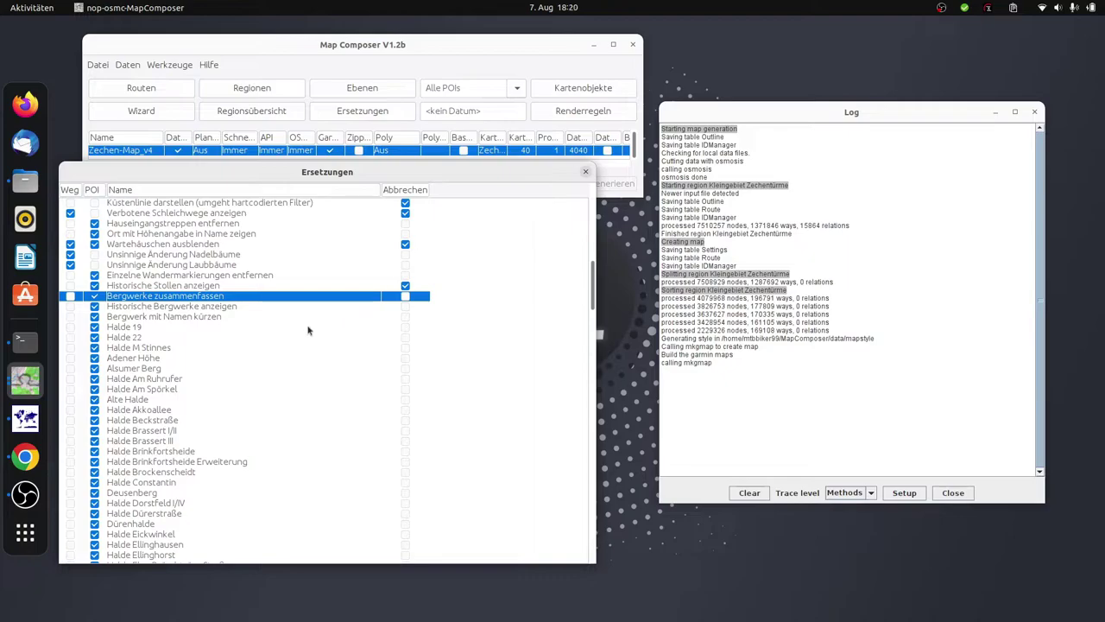
{"action": "left_click", "coordinate": [586, 172]}
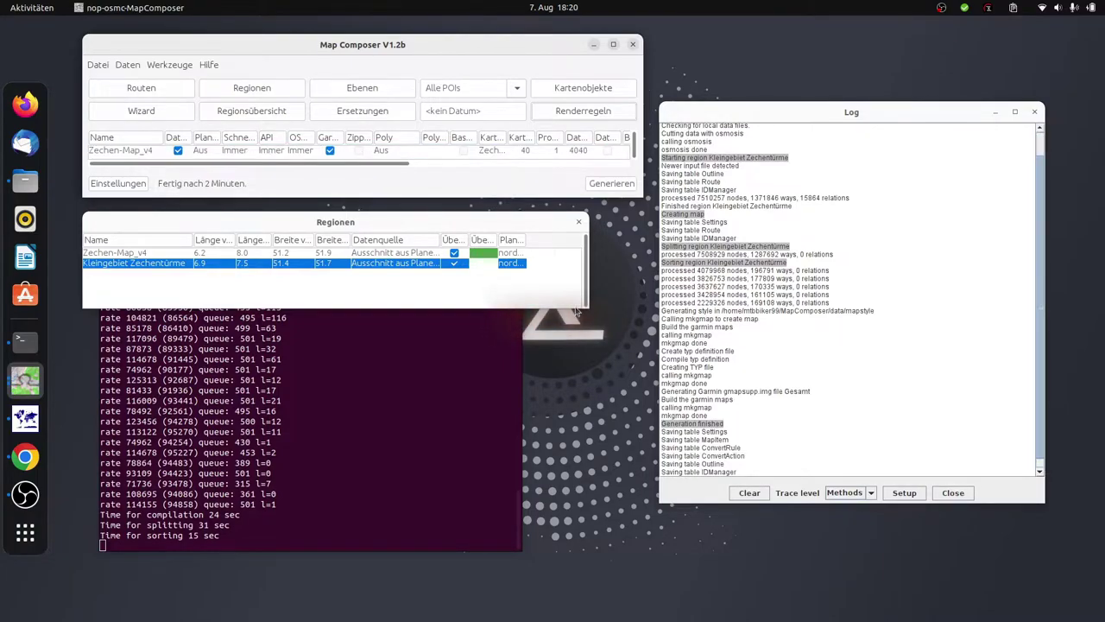
Switch to the file manager and delete Weiße Türme.img from the folder 00_fertge Karten
{"action": "left_click", "coordinate": [32, 188]}
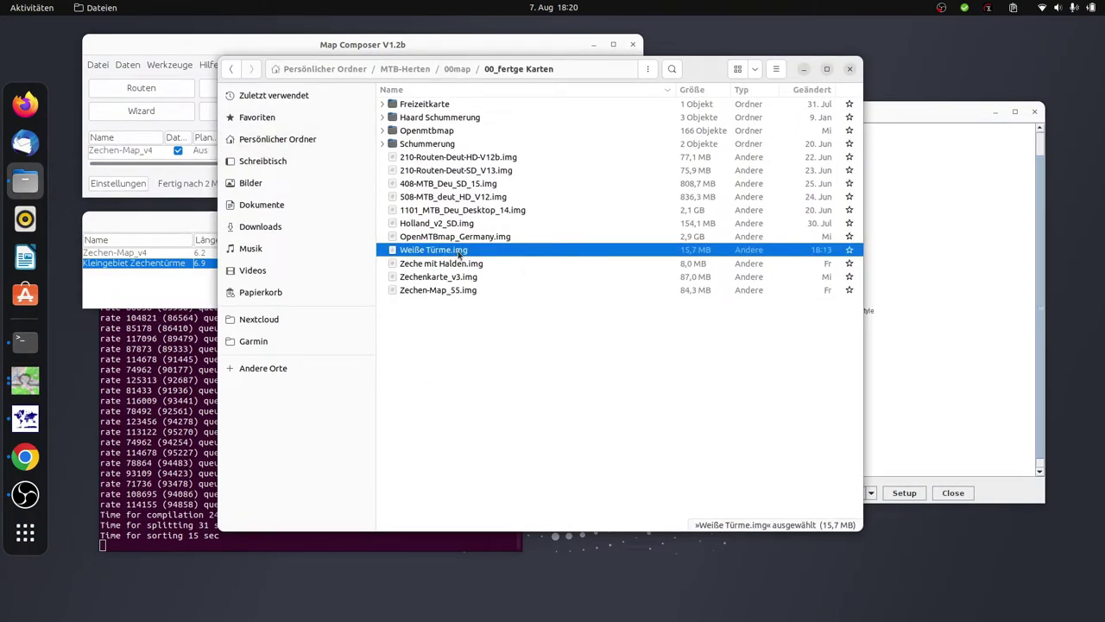
{"action": "key", "text": "Delete"}
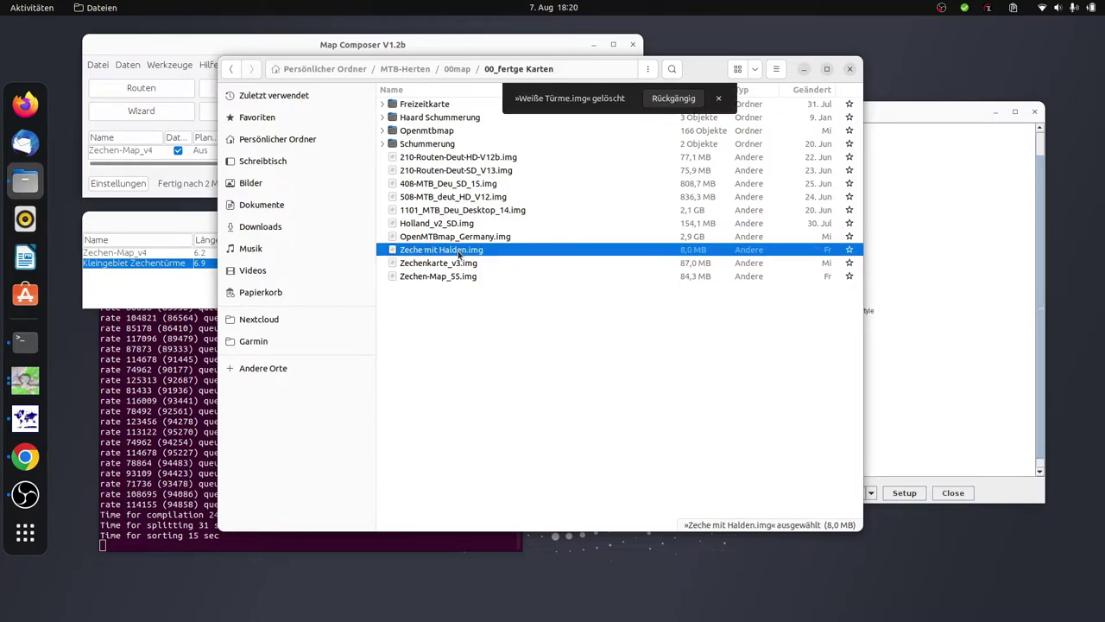
Copy gmapsupp.img from the MapComposer/garmin folder into MTB-Herten/00map/00_fertge Karten
{"action": "left_click", "coordinate": [268, 140]}
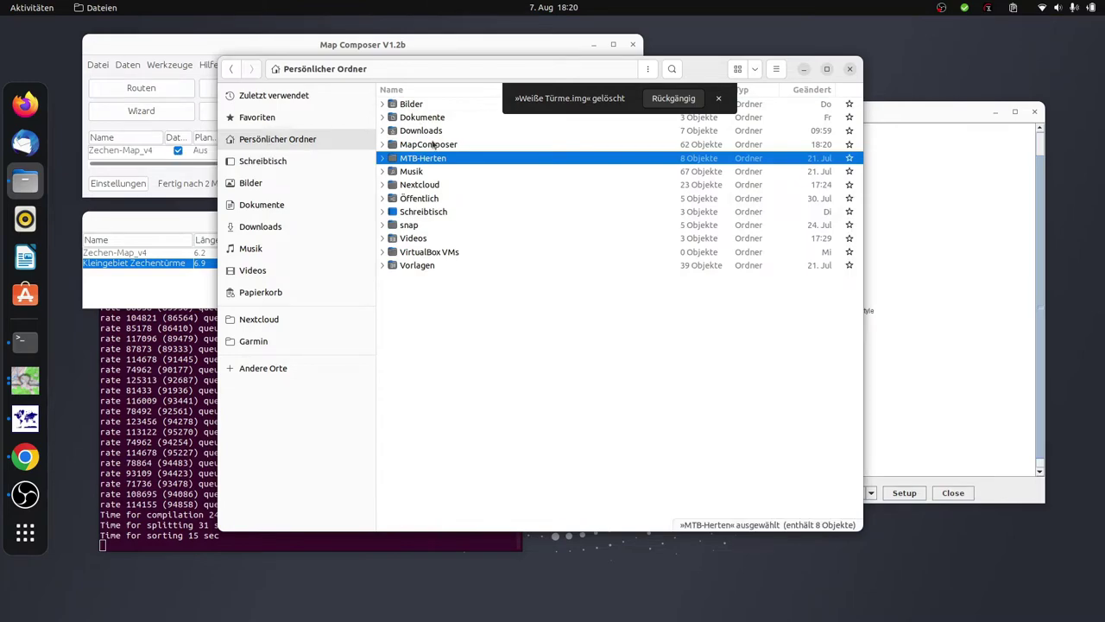
{"action": "double_click", "coordinate": [431, 144]}
{"action": "double_click", "coordinate": [423, 133]}
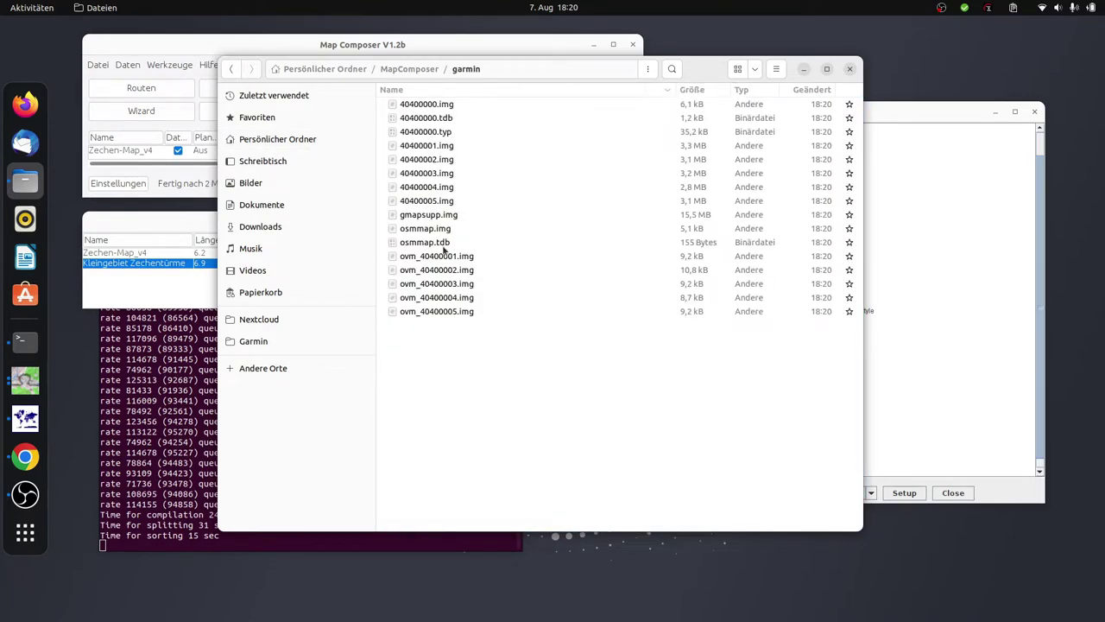
{"action": "left_click", "coordinate": [449, 216]}
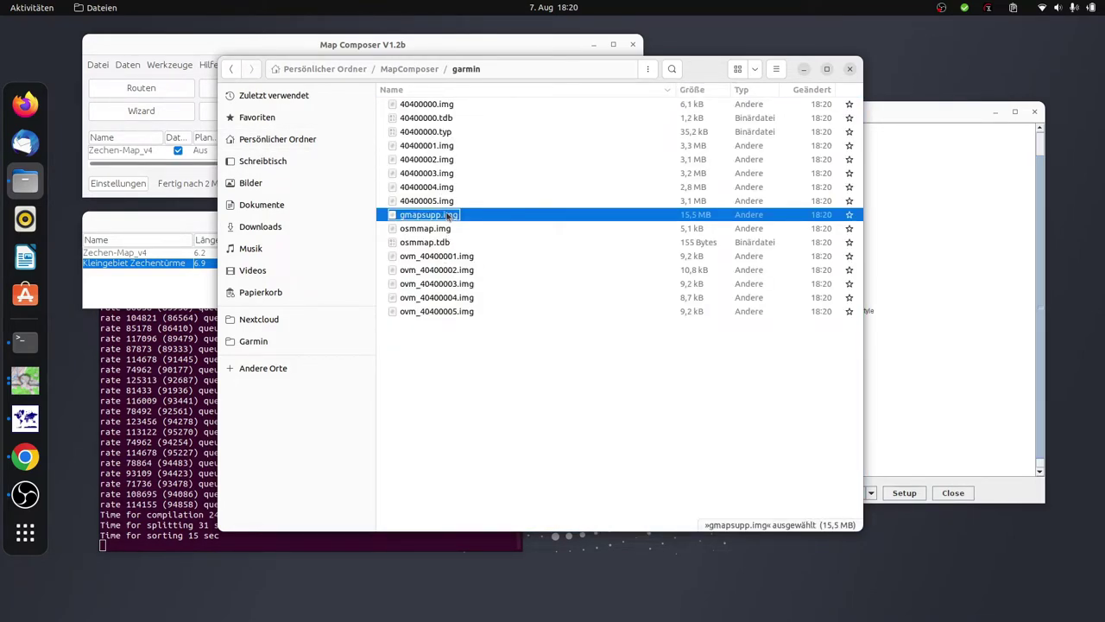
{"action": "left_click", "coordinate": [325, 68]}
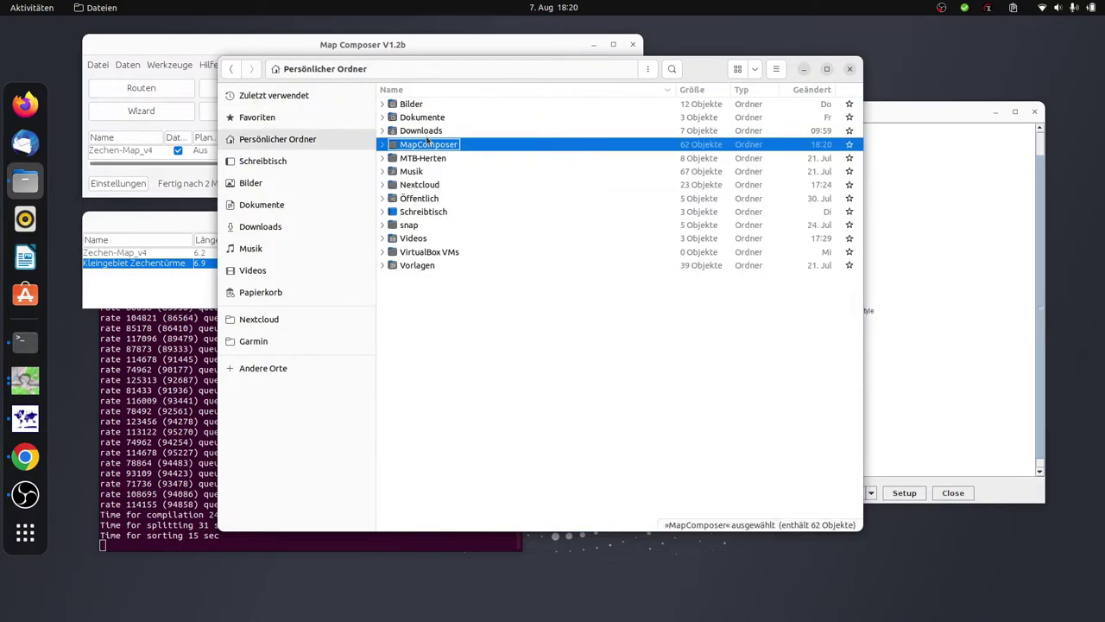
{"action": "double_click", "coordinate": [422, 158]}
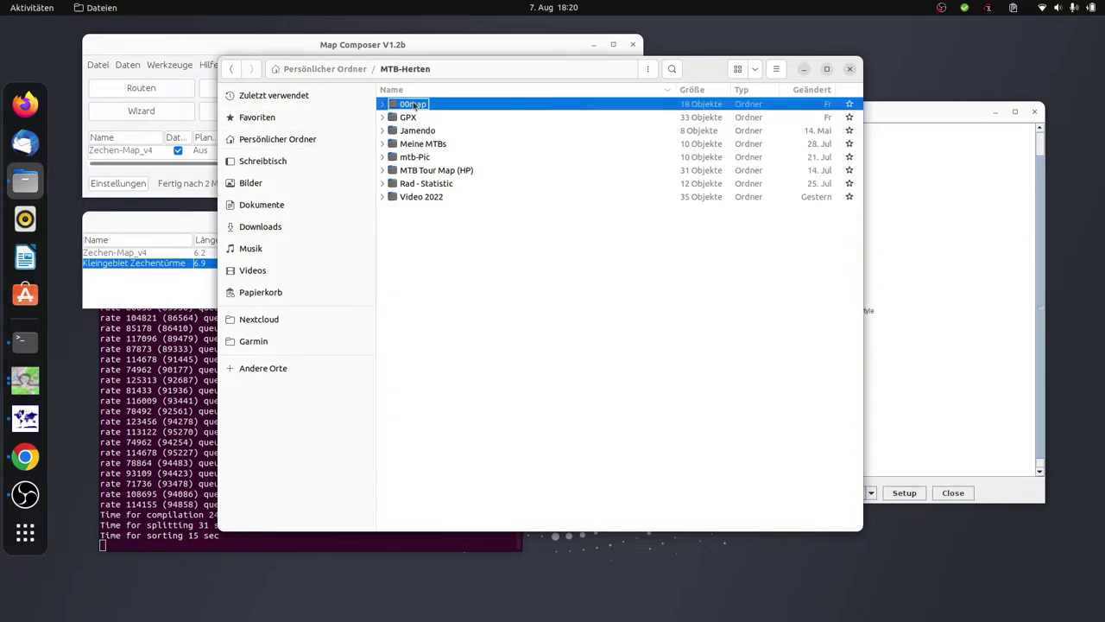
{"action": "double_click", "coordinate": [419, 103]}
{"action": "double_click", "coordinate": [423, 103]}
{"action": "key", "text": "ctrl+v"}
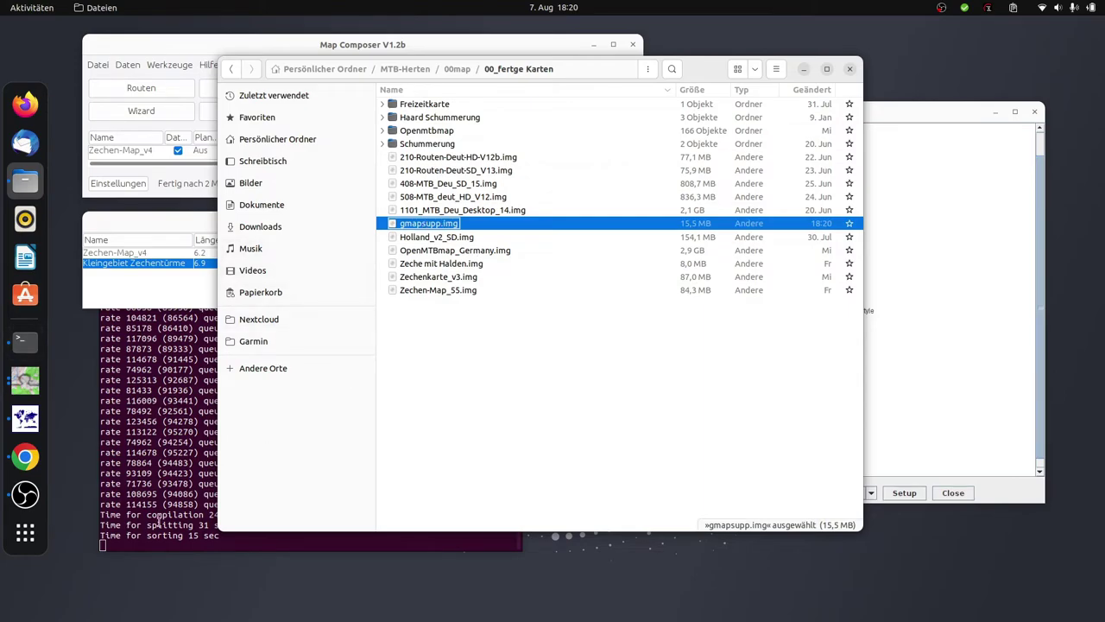
Switch to QMapShack, show the map list and reload the available maps
{"action": "left_click", "coordinate": [25, 419]}
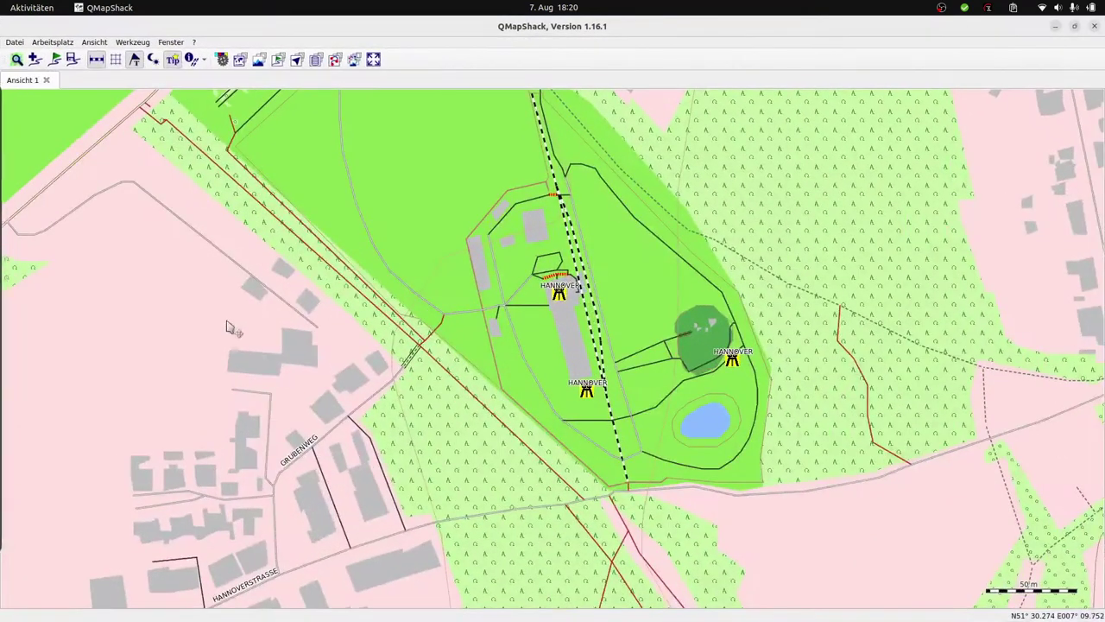
{"action": "left_click", "coordinate": [239, 59]}
{"action": "right_click", "coordinate": [64, 418]}
{"action": "left_click", "coordinate": [116, 466]}
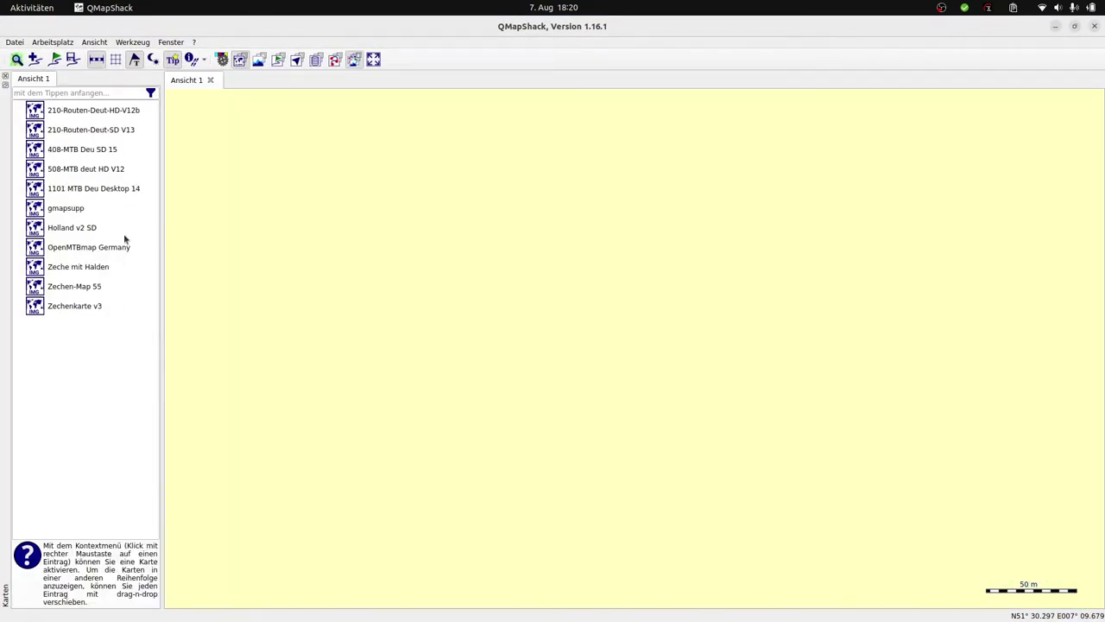
Activate the gmapsupp map so that it is displayed in the map view
{"action": "left_click", "coordinate": [96, 208]}
{"action": "right_click", "coordinate": [79, 208]}
{"action": "left_click", "coordinate": [101, 213]}
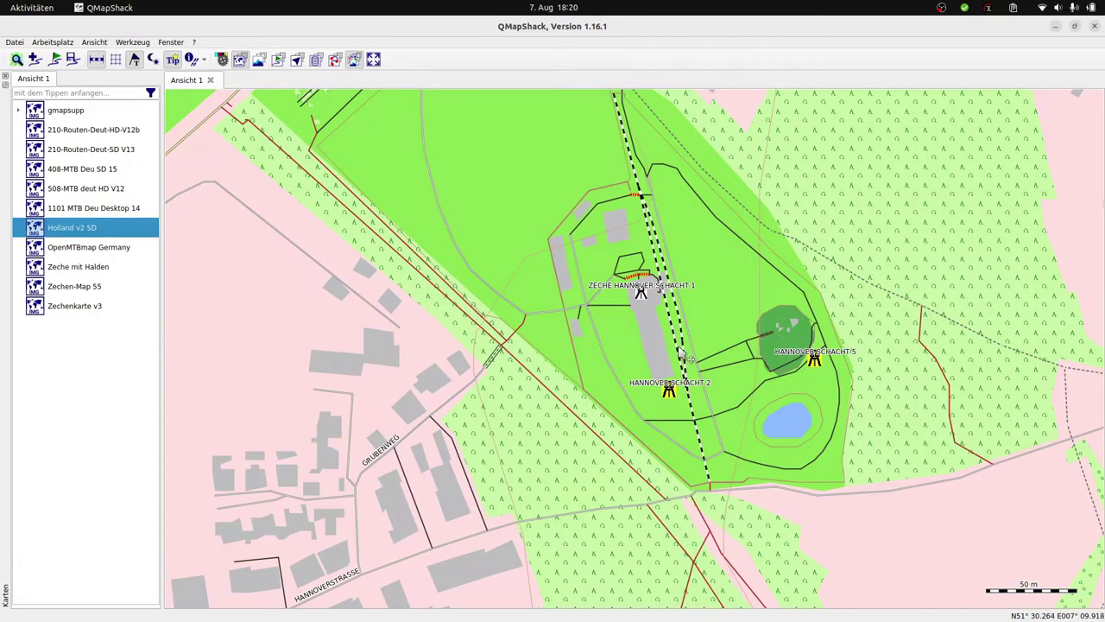
Compare the Zeche Hannover shafts with the Reit- und Wanderkarte in Chrome, then return to QMapShack
{"action": "mouse_move", "coordinate": [654, 295]}
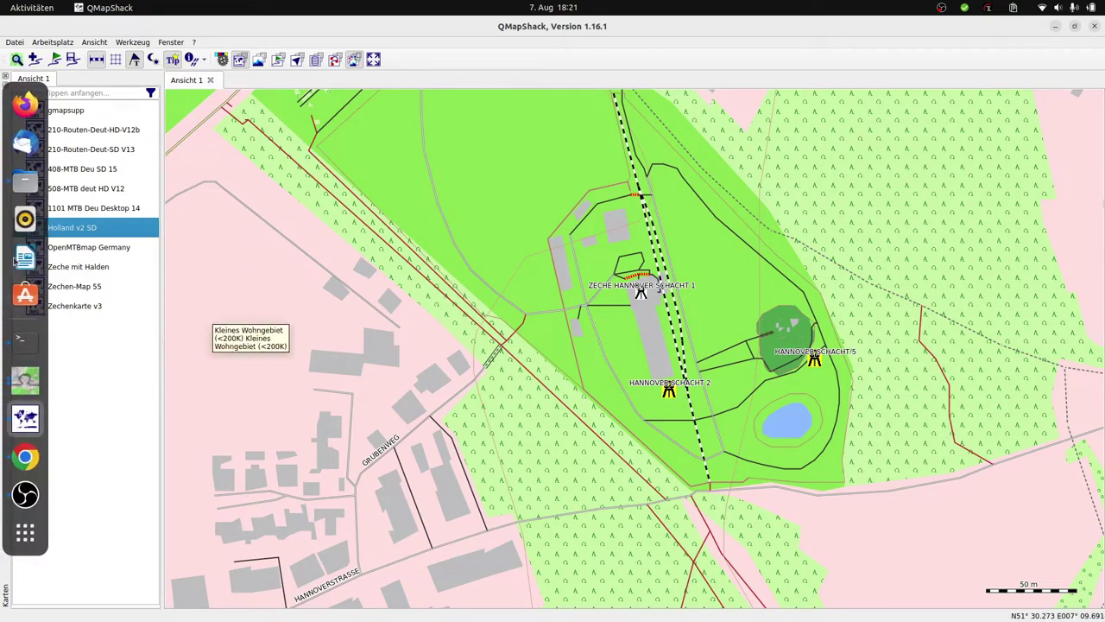
{"action": "left_click", "coordinate": [19, 457]}
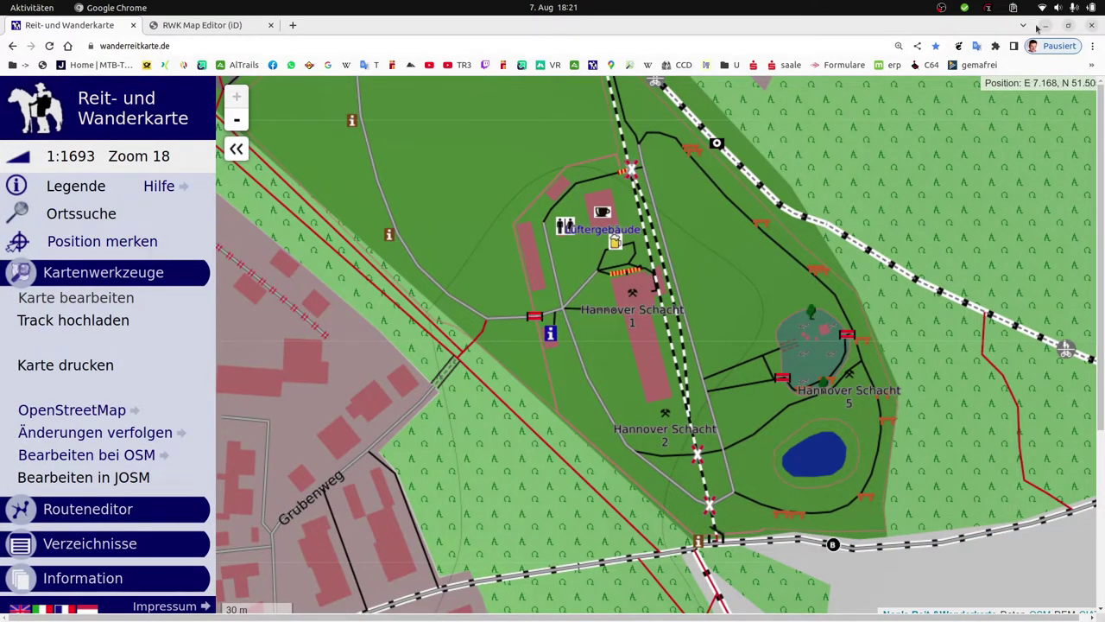
{"action": "key", "text": "alt+Tab"}
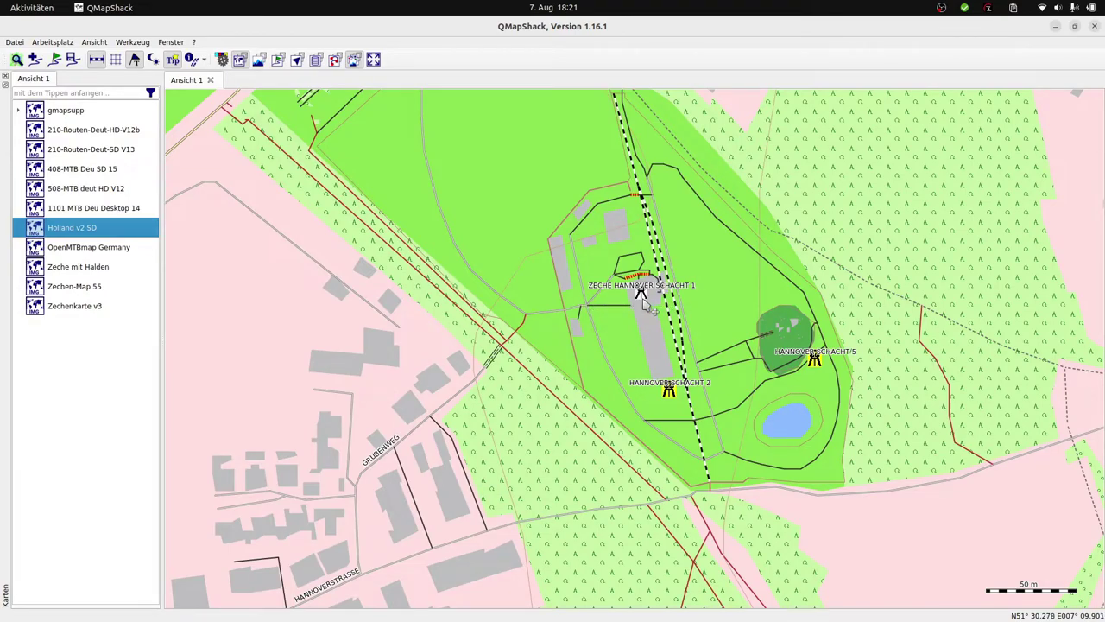
Examine the mine tower, shaft, heap and adit symbols around Zeche Hannover at several zoom levels and check the Hannover shaft labels
{"action": "scroll", "coordinate": [645, 300], "scroll_direction": "up", "scroll_amount": 2}
{"action": "scroll", "coordinate": [646, 298], "scroll_direction": "down", "scroll_amount": 3}
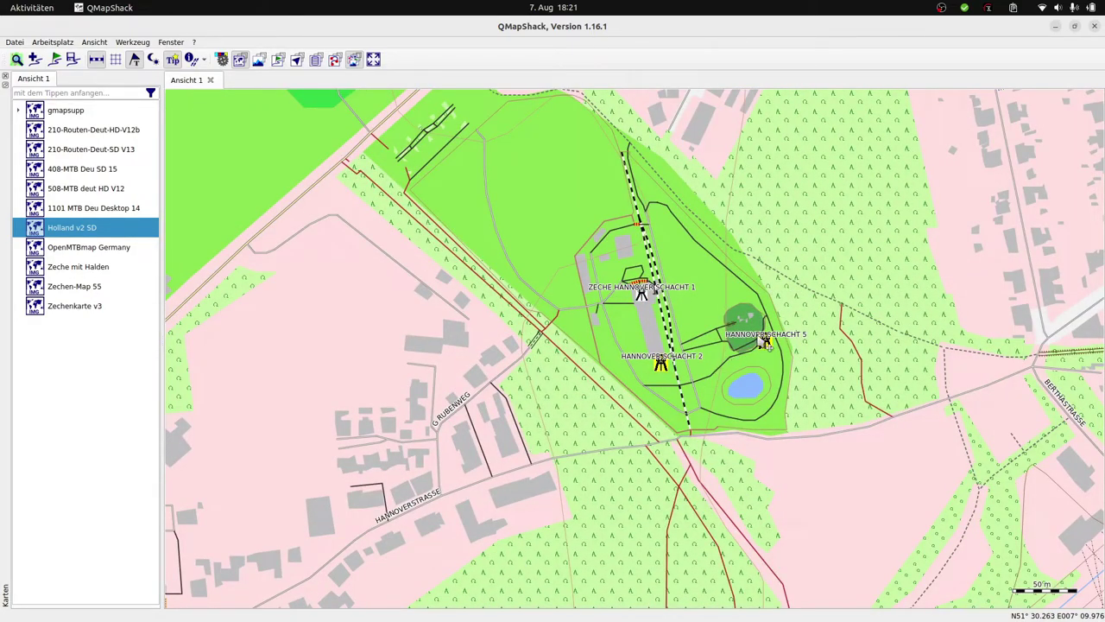
{"action": "scroll", "coordinate": [663, 381], "scroll_direction": "down", "scroll_amount": 3}
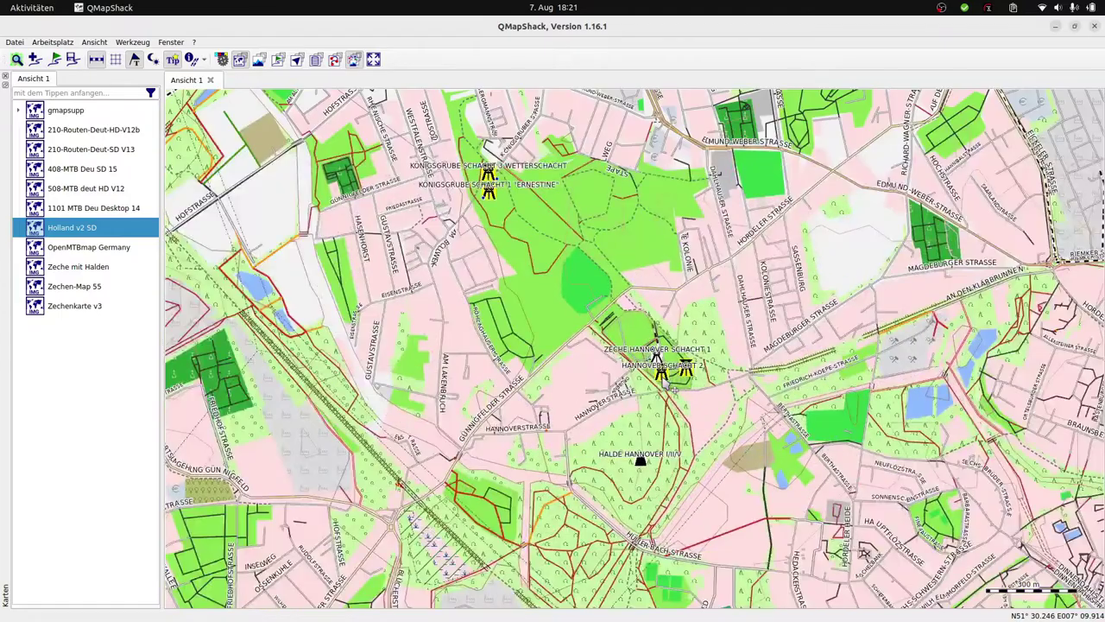
{"action": "scroll", "coordinate": [662, 373], "scroll_direction": "down", "scroll_amount": 4}
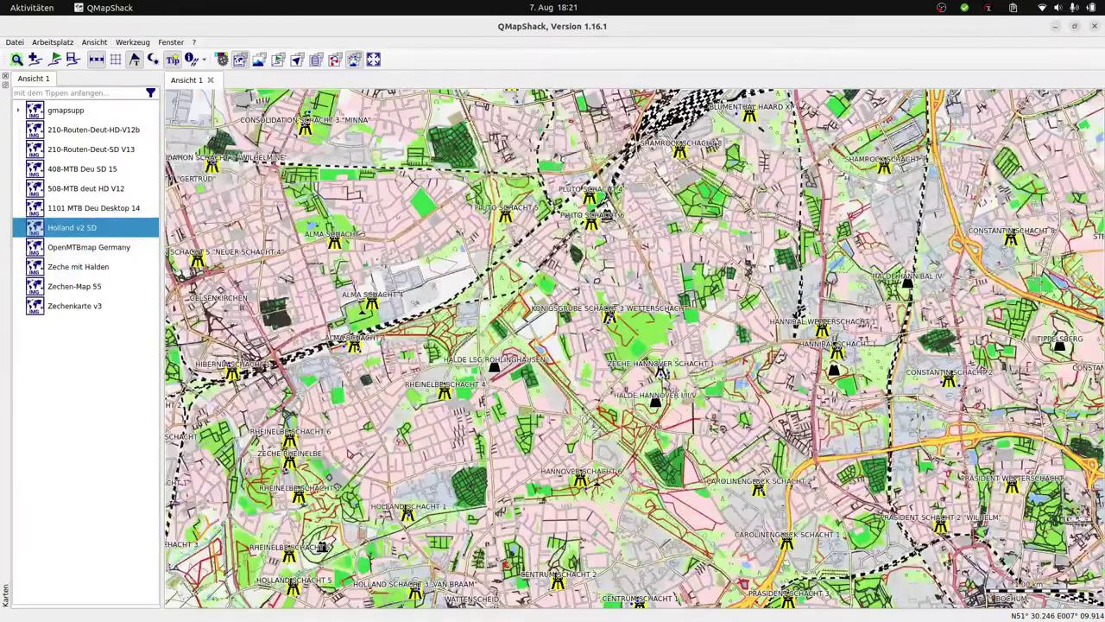
{"action": "scroll", "coordinate": [688, 403], "scroll_direction": "down", "scroll_amount": 3}
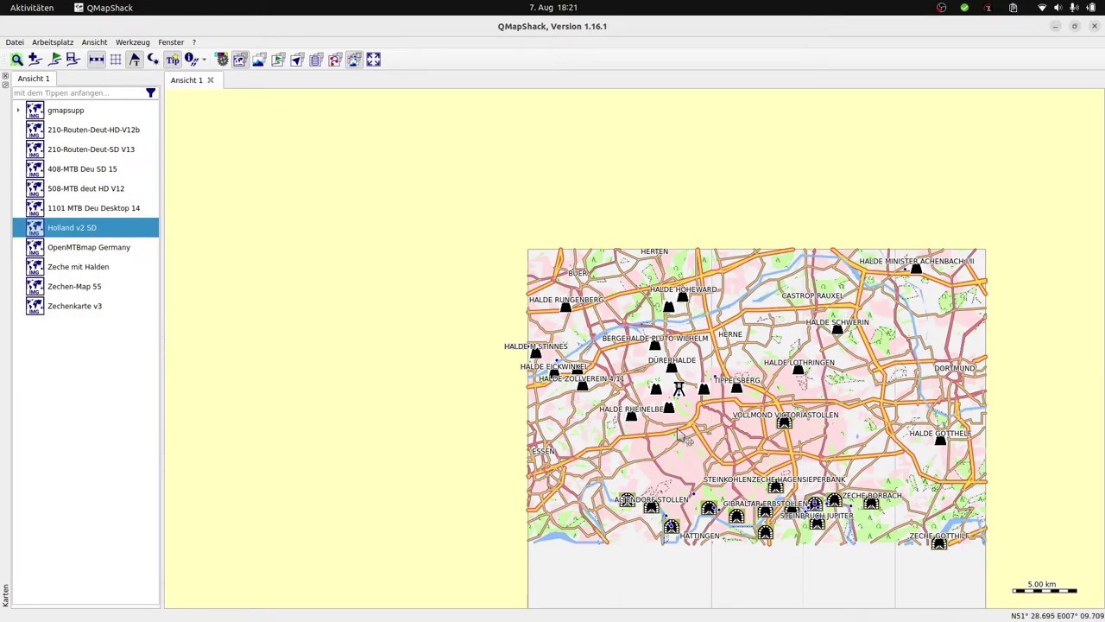
{"action": "scroll", "coordinate": [682, 414], "scroll_direction": "up", "scroll_amount": 5}
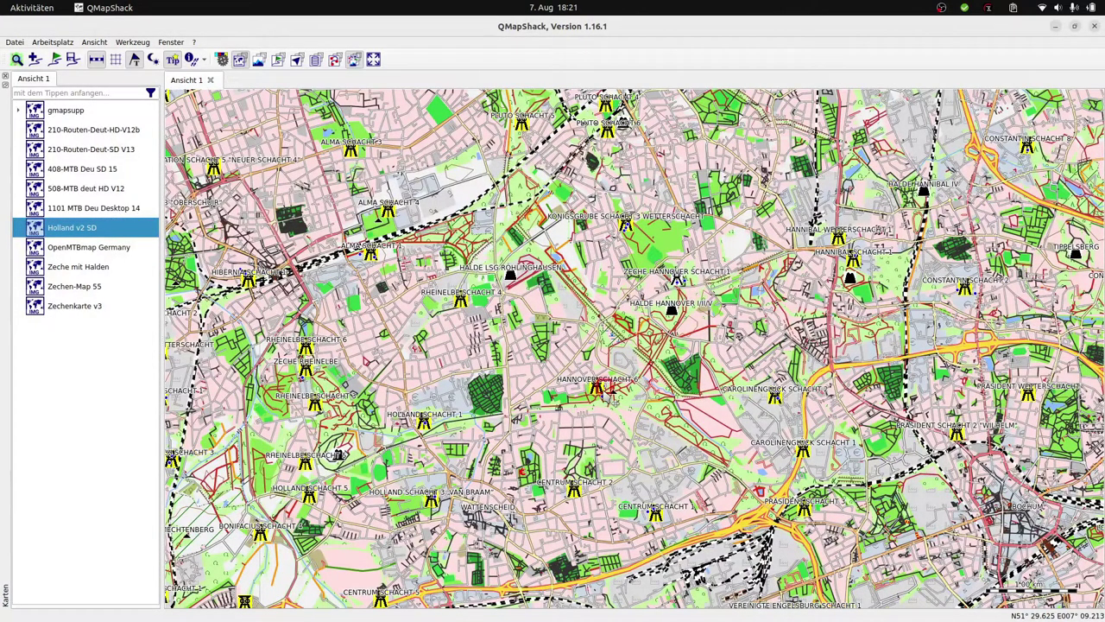
{"action": "mouse_move", "coordinate": [612, 391]}
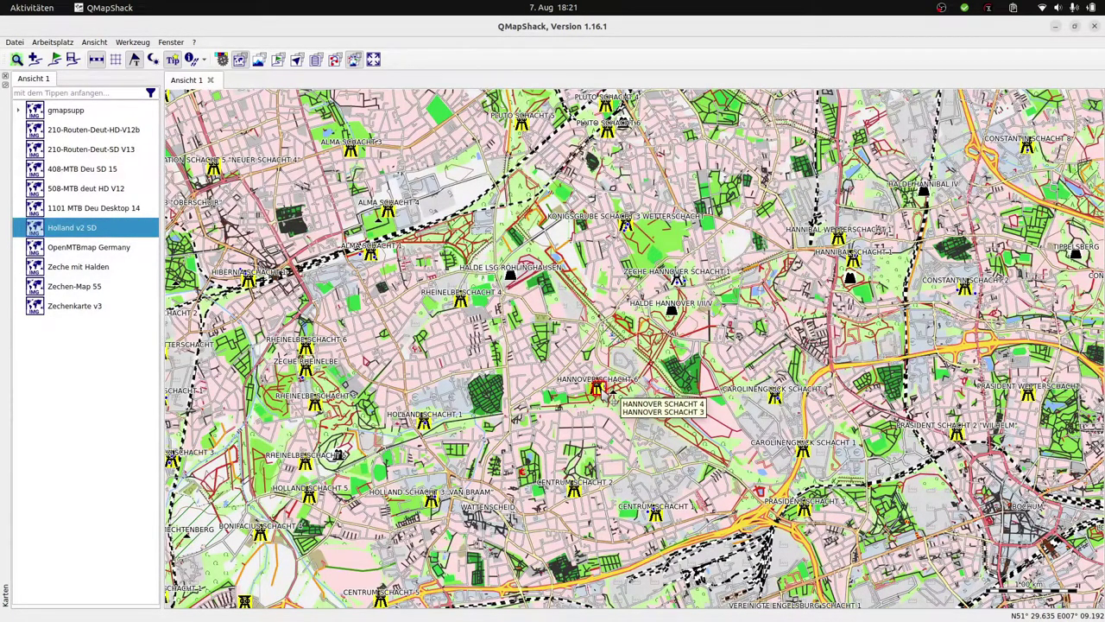
{"action": "mouse_move", "coordinate": [779, 430]}
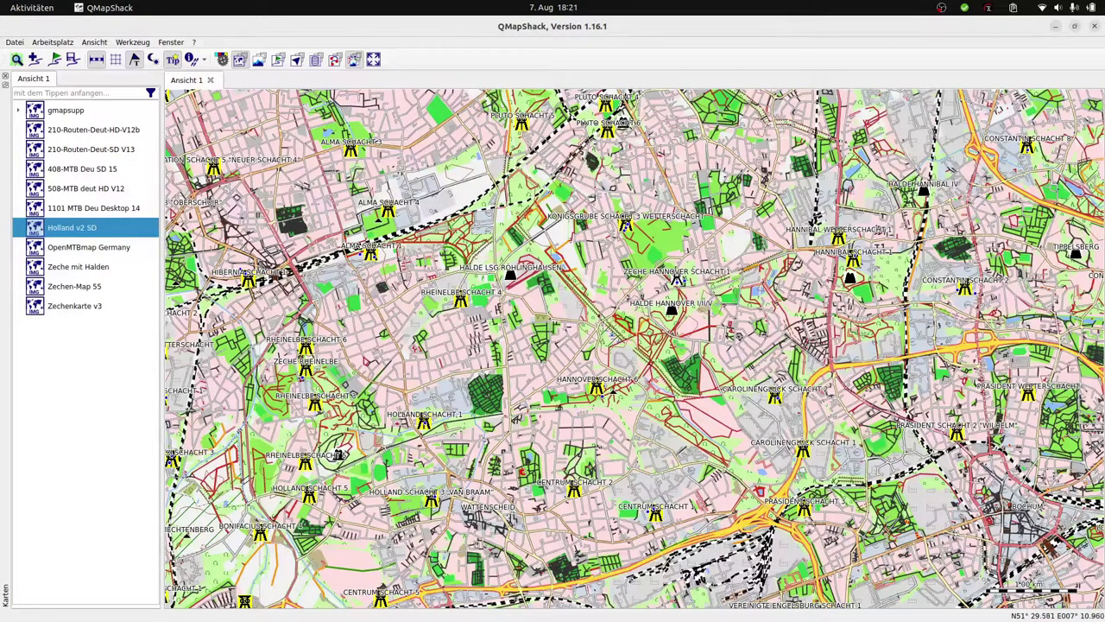
Minimise QMapShack and the file manager, and open the replacements list for Zechen-Map_v4 in Map Composer
{"action": "left_click", "coordinate": [1054, 26]}
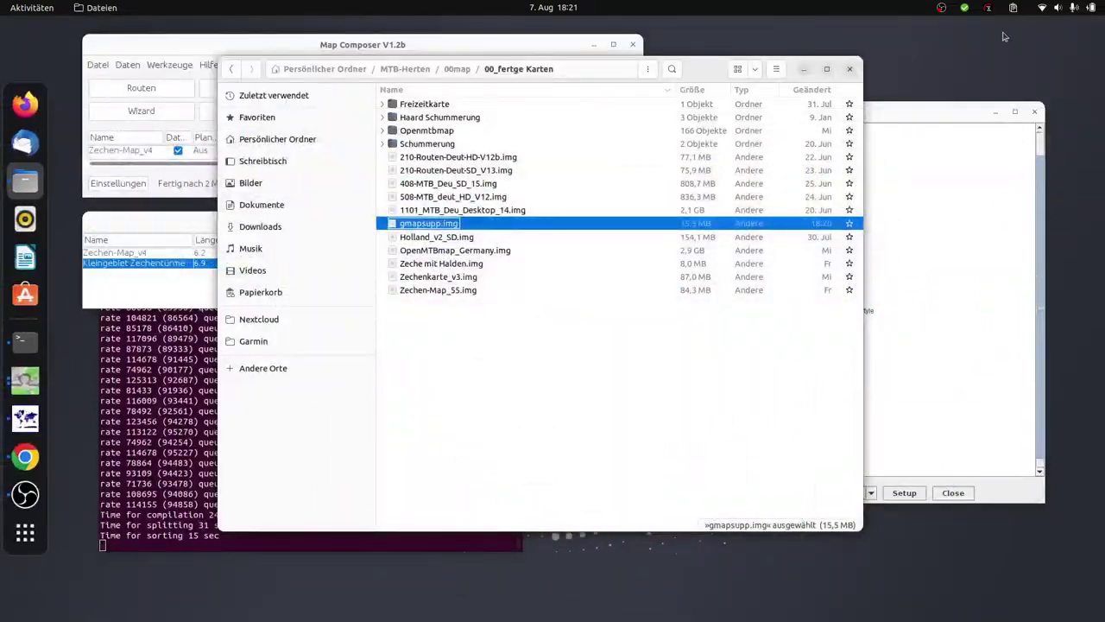
{"action": "left_click", "coordinate": [803, 69]}
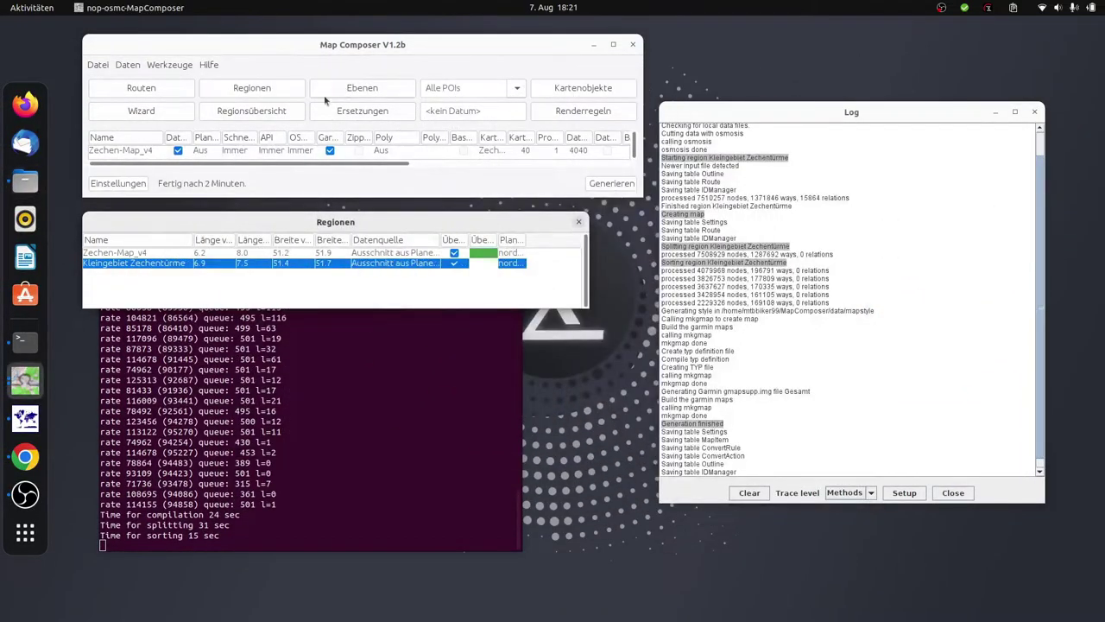
{"action": "left_click", "coordinate": [292, 149]}
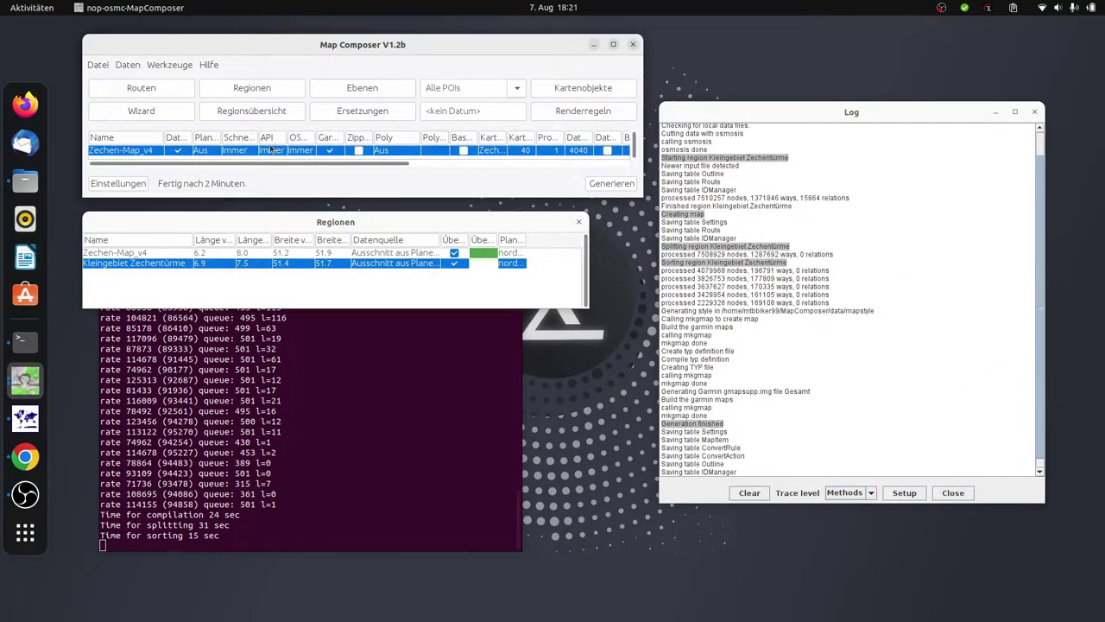
{"action": "left_click", "coordinate": [339, 119]}
{"action": "left_click", "coordinate": [138, 313]}
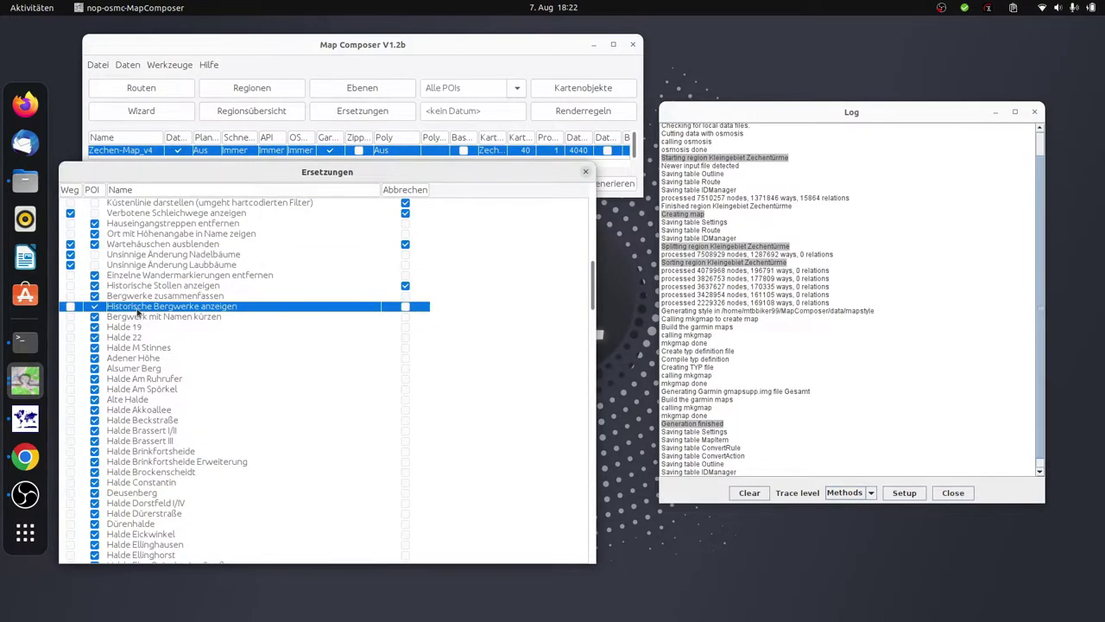
Find the replacement rule "Zeche Bochum – Zeche Hannover Schacht 1" and open it to view its conditions and actions
{"action": "scroll", "coordinate": [150, 372], "scroll_direction": "down", "scroll_amount": 20}
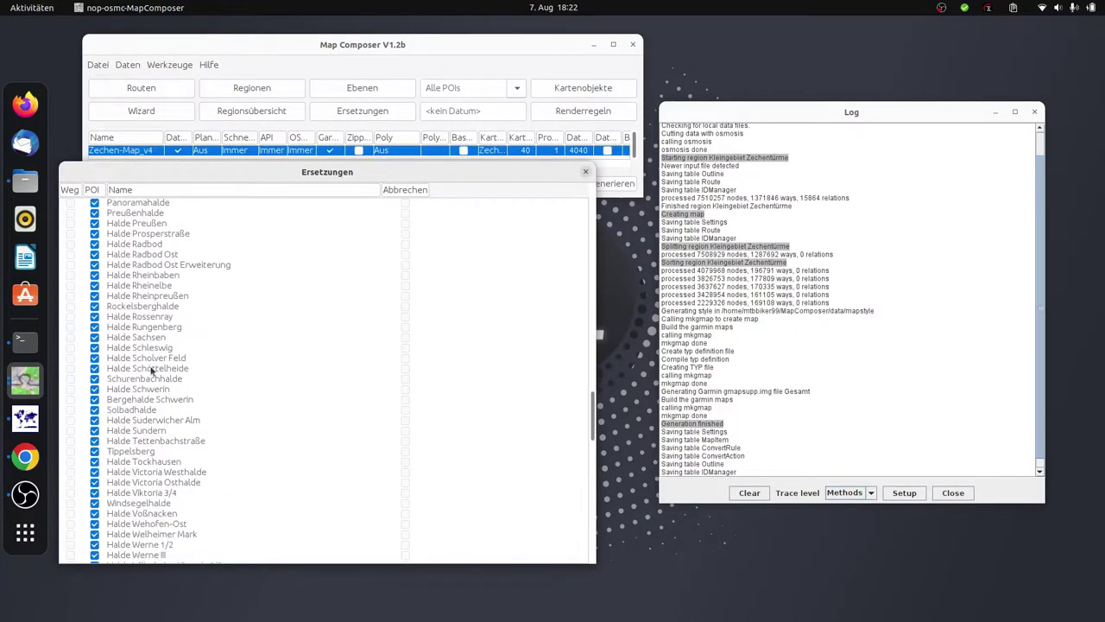
{"action": "scroll", "coordinate": [147, 432], "scroll_direction": "down", "scroll_amount": 12}
{"action": "left_click", "coordinate": [152, 328]}
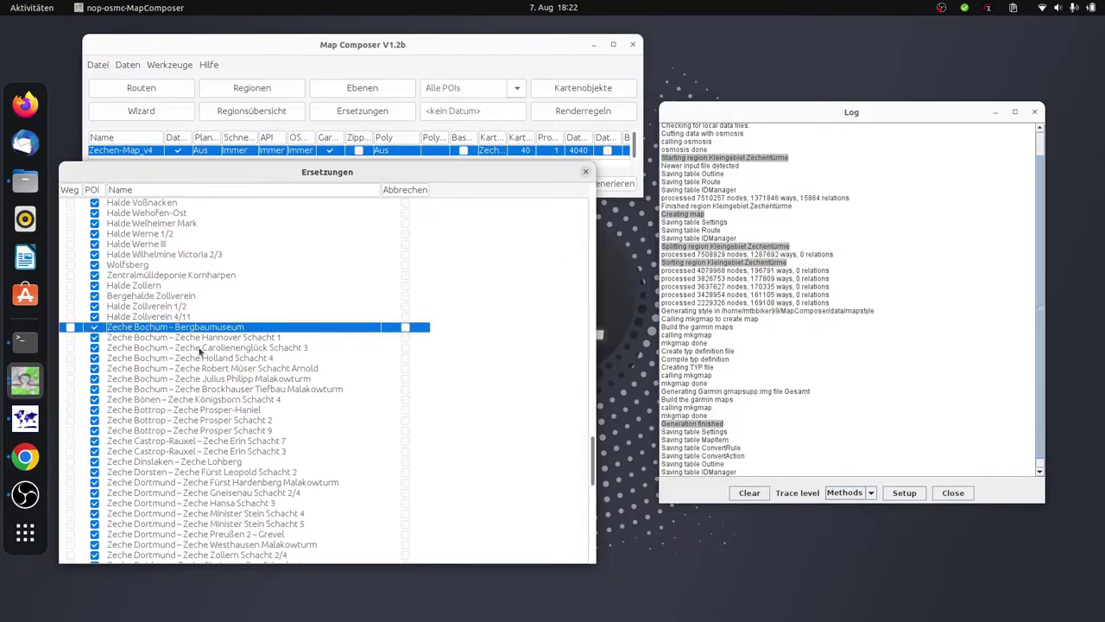
{"action": "scroll", "coordinate": [249, 364], "scroll_direction": "down", "scroll_amount": 2}
{"action": "scroll", "coordinate": [248, 364], "scroll_direction": "down", "scroll_amount": 1}
{"action": "left_click", "coordinate": [259, 245]}
{"action": "double_click", "coordinate": [294, 247]}
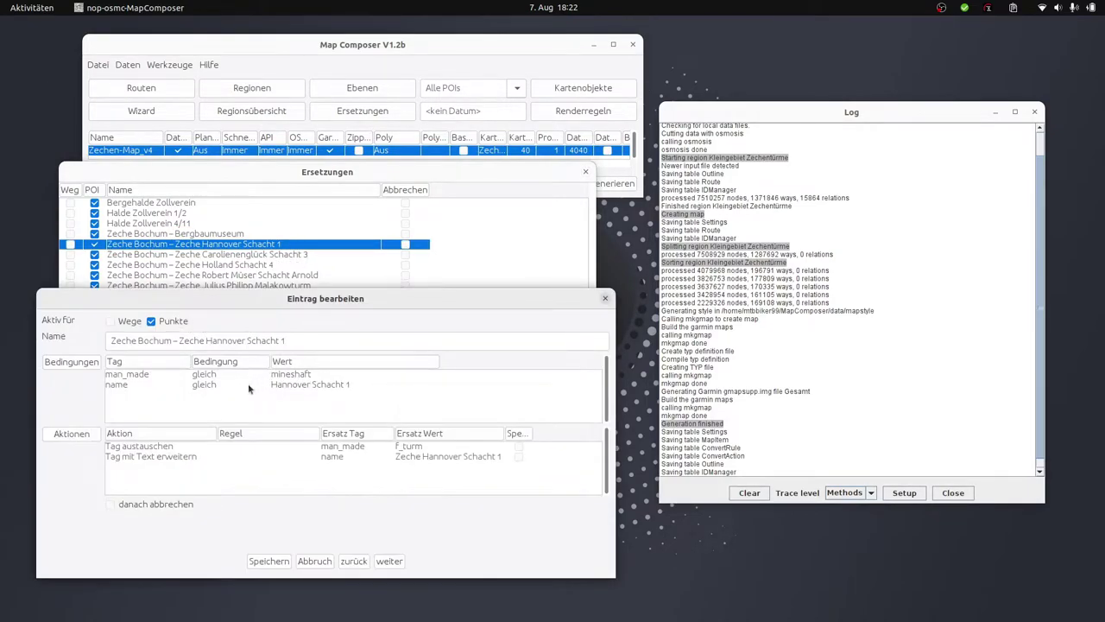
Browse forward and back through the neighbouring Bochum mine rules, then save and close the rule editor
{"action": "left_click", "coordinate": [389, 560]}
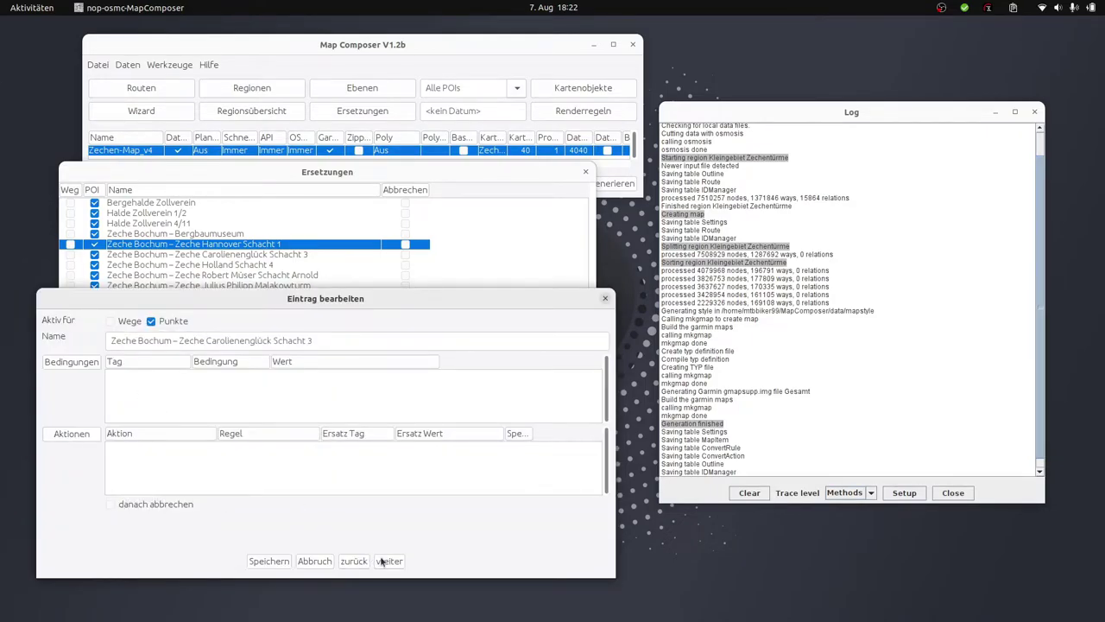
{"action": "left_click", "coordinate": [386, 561]}
{"action": "left_click", "coordinate": [387, 561]}
{"action": "left_click", "coordinate": [353, 561]}
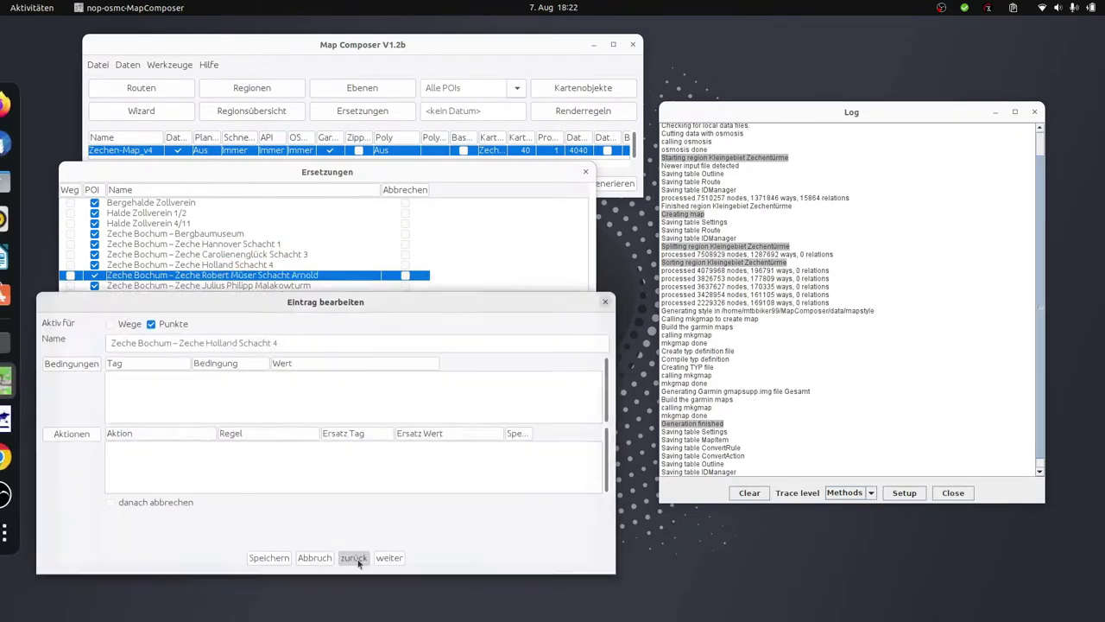
{"action": "left_click", "coordinate": [355, 562]}
{"action": "left_click", "coordinate": [355, 562]}
{"action": "left_click", "coordinate": [354, 562]}
{"action": "left_click", "coordinate": [355, 562]}
{"action": "left_click", "coordinate": [268, 563]}
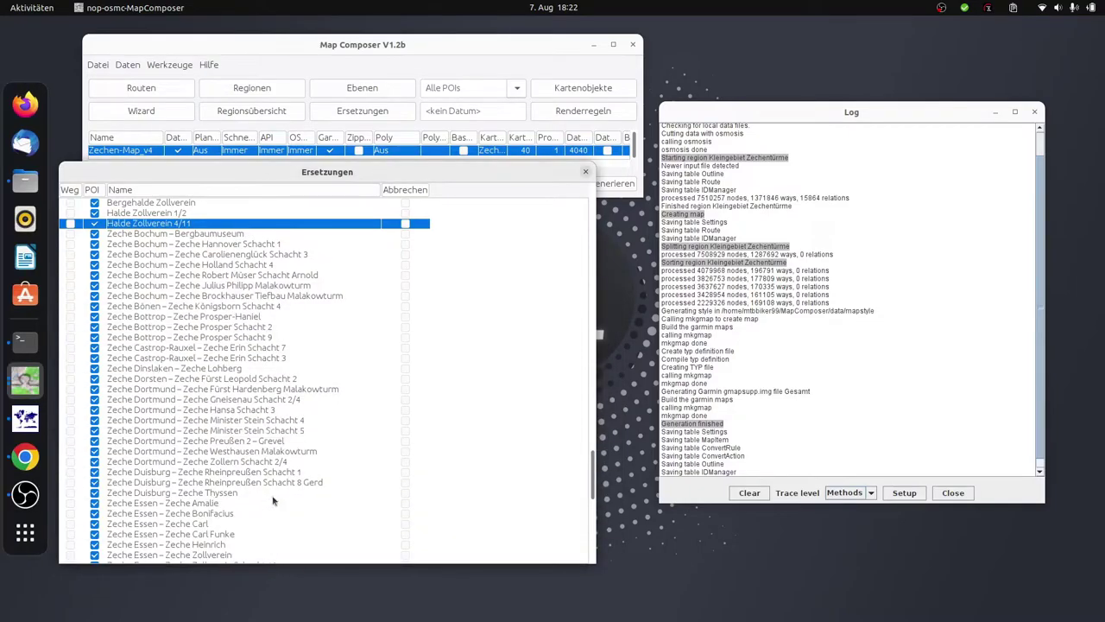
Open "Zeche Bochum – Zeche Carolienenglück Schacht 3", view the form for a new condition, cancel it and close the rule
{"action": "left_click", "coordinate": [231, 254]}
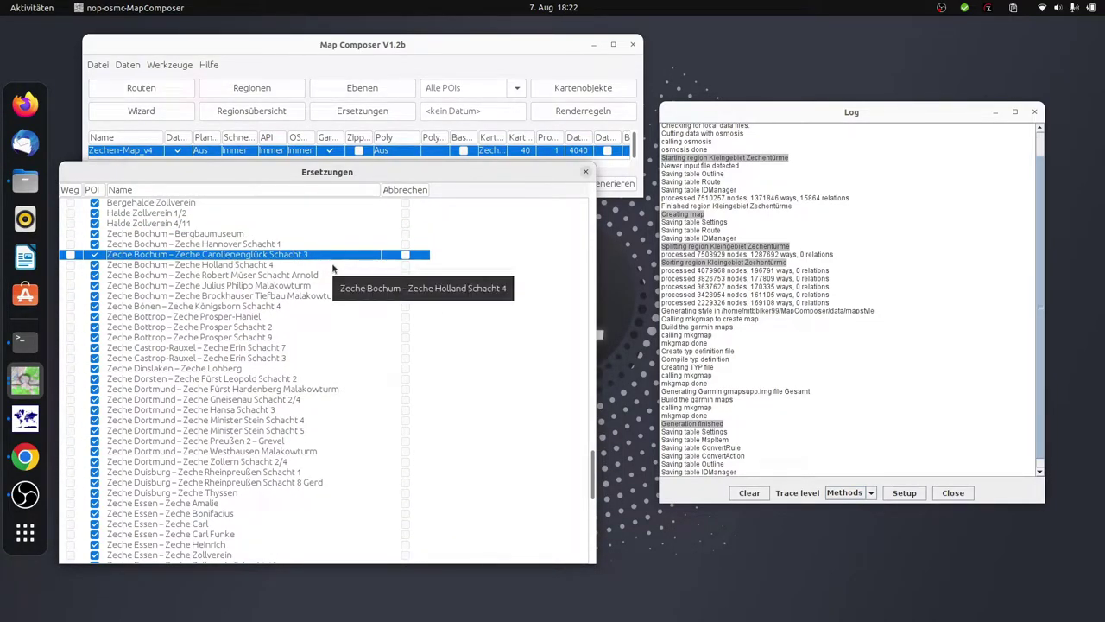
{"action": "double_click", "coordinate": [293, 258]}
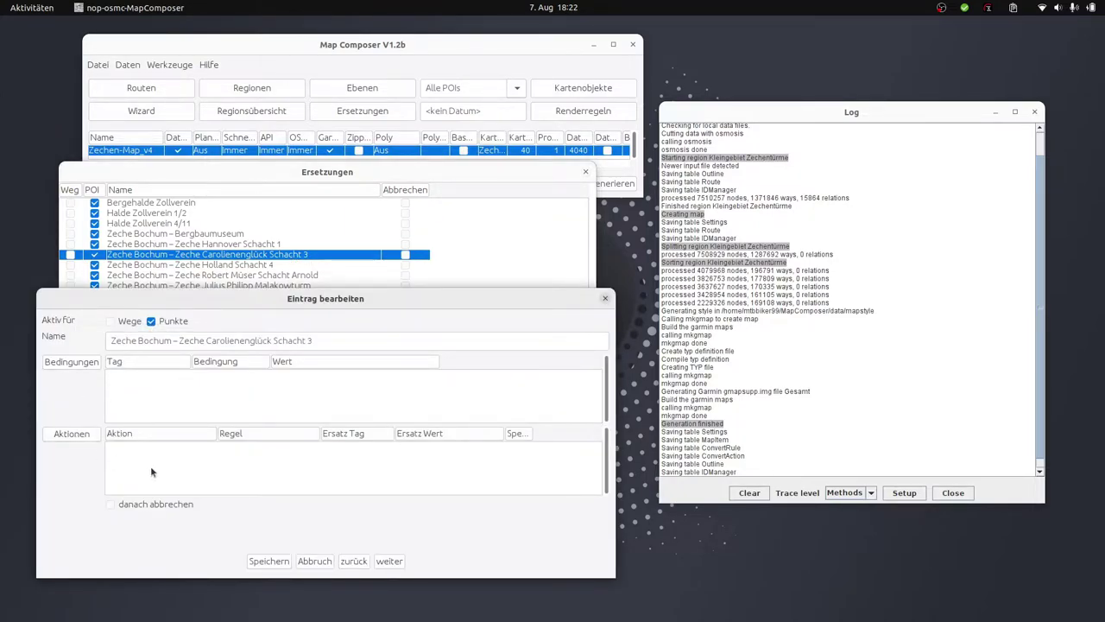
{"action": "left_click", "coordinate": [60, 364]}
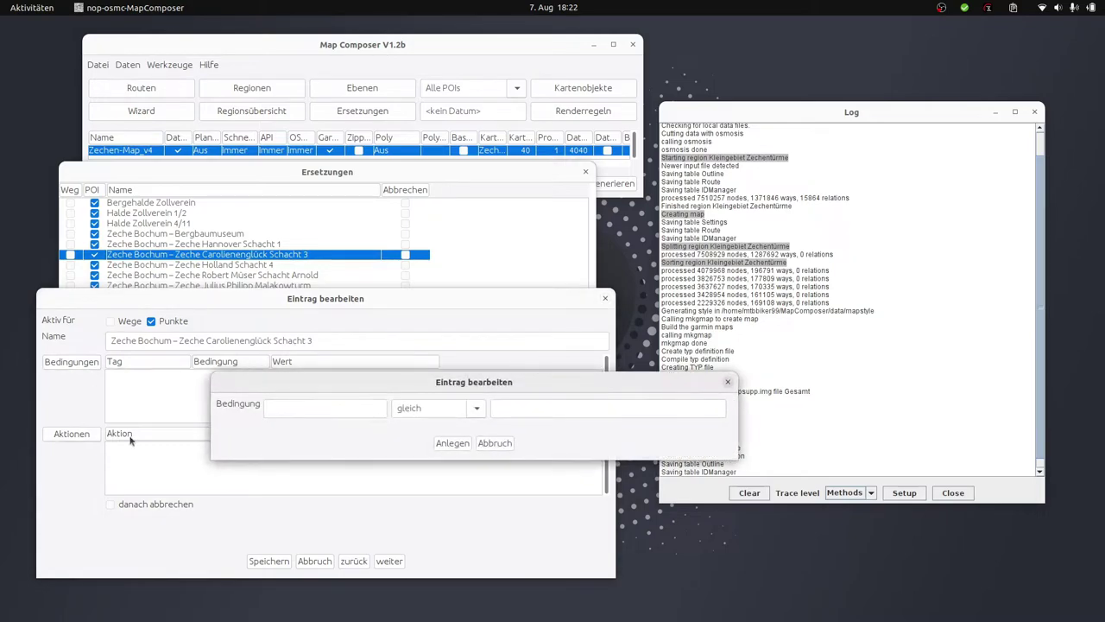
{"action": "left_click", "coordinate": [492, 443]}
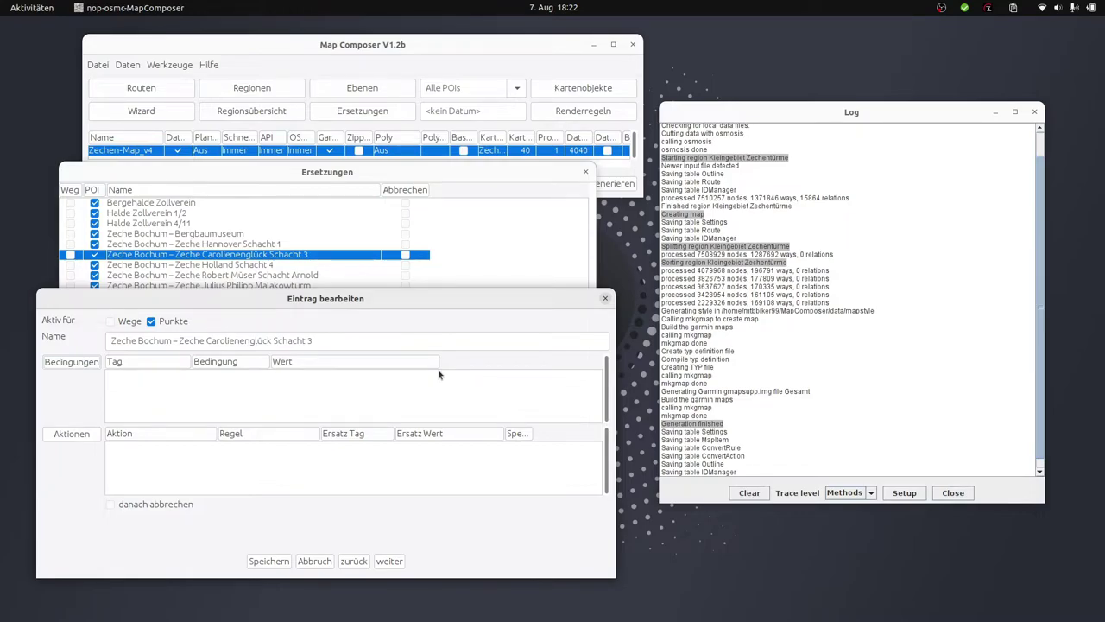
{"action": "left_click", "coordinate": [605, 300]}
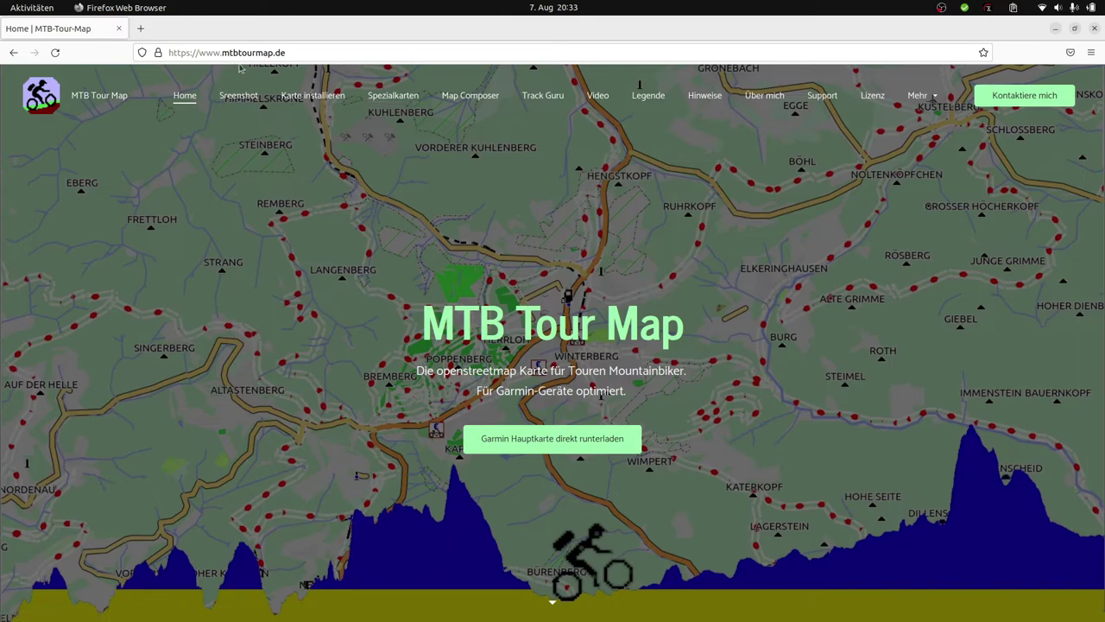
Open the Spezialkarten page of mtbtourmap.de in Firefox and find the Zechen-Map v3 download section
{"action": "left_click", "coordinate": [393, 96]}
{"action": "scroll", "coordinate": [723, 281], "scroll_direction": "down", "scroll_amount": 6}
{"action": "scroll", "coordinate": [719, 285], "scroll_direction": "down", "scroll_amount": 20}
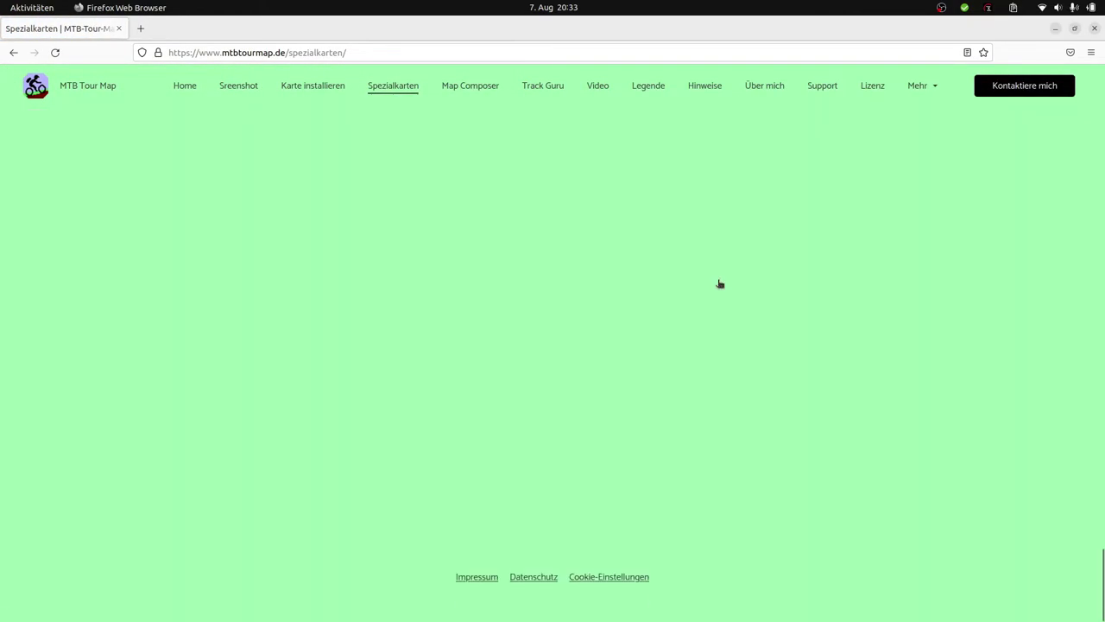
{"action": "scroll", "coordinate": [719, 283], "scroll_direction": "up", "scroll_amount": 10}
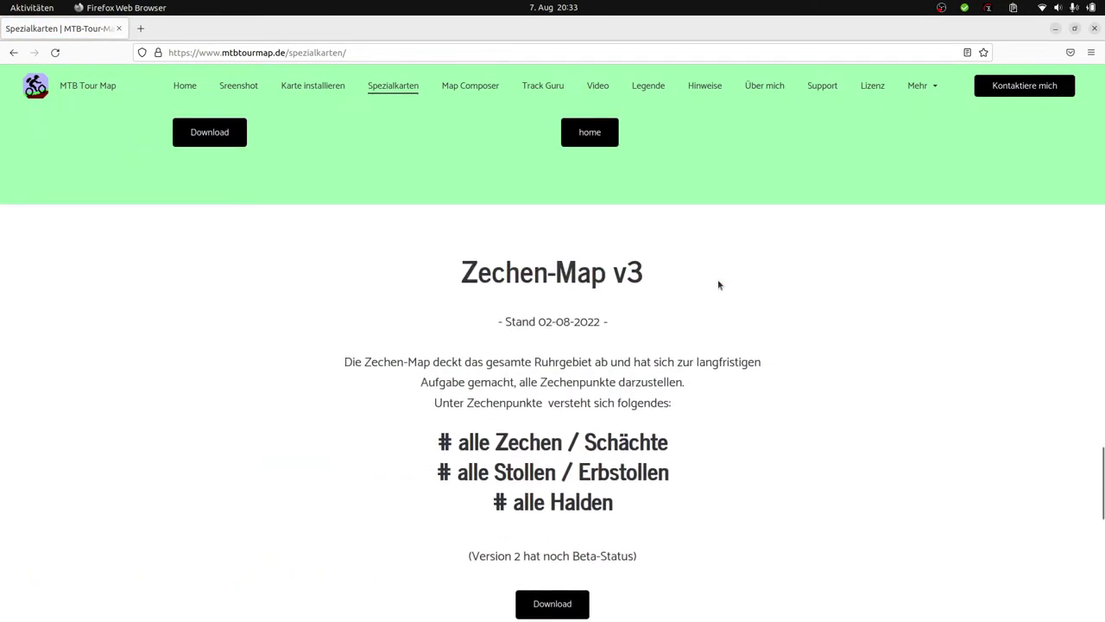
{"action": "scroll", "coordinate": [717, 285], "scroll_direction": "down", "scroll_amount": 3}
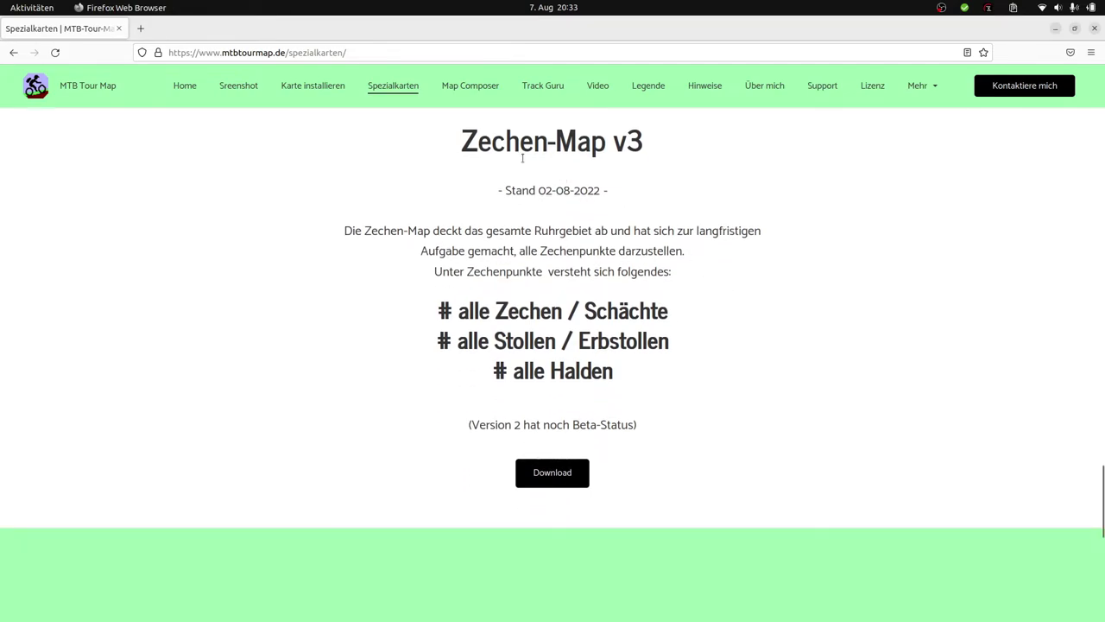